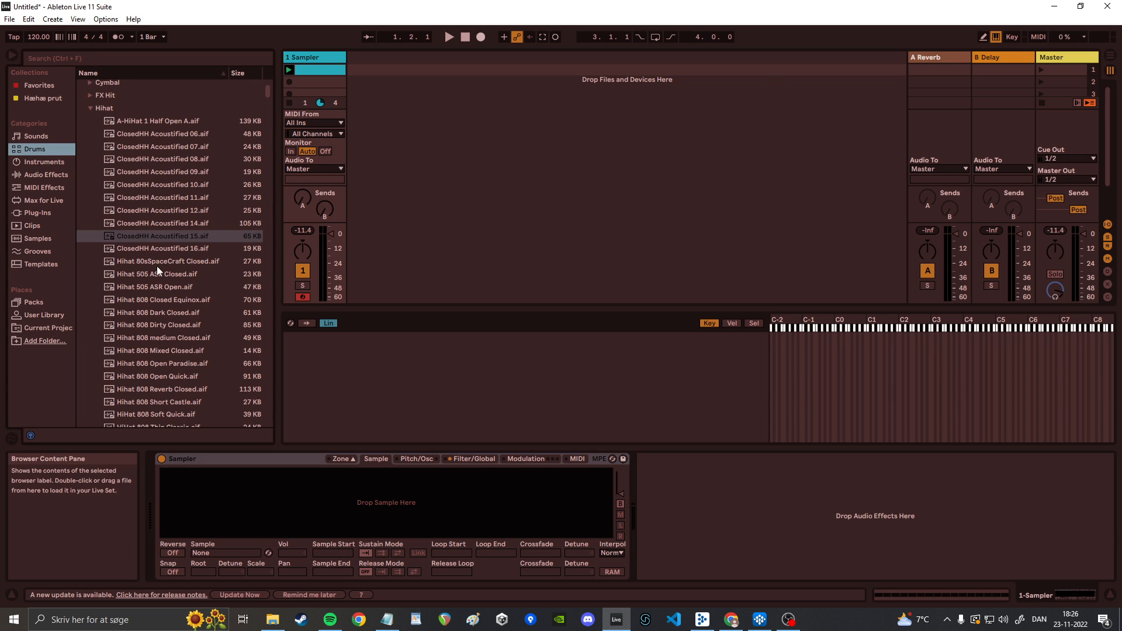
Step: Load ClosedHH Acoustified 15, Hihat 808 Dark Closed, Hihat 808 Open Paradise and Hihat 808 Short Castle as Sampler layers and select the first
{"action": "left_click_drag", "start_coordinate": [157, 236], "coordinate": [362, 377]}
{"action": "left_click_drag", "start_coordinate": [175, 313], "coordinate": [462, 385]}
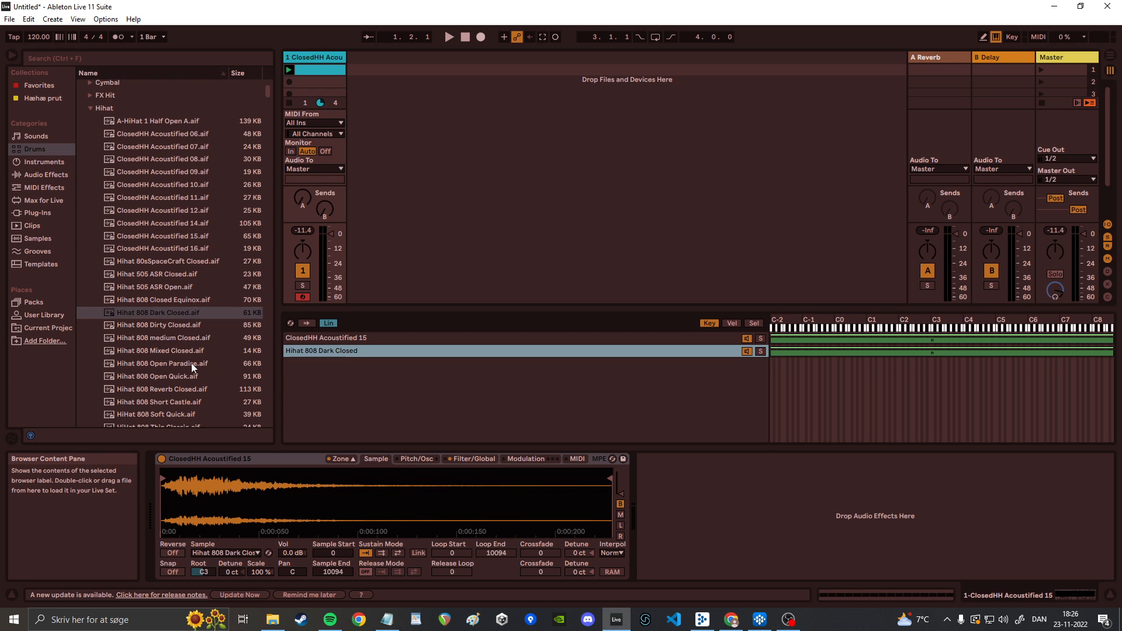
{"action": "left_click_drag", "start_coordinate": [191, 363], "coordinate": [496, 419]}
{"action": "left_click_drag", "start_coordinate": [176, 401], "coordinate": [472, 405]}
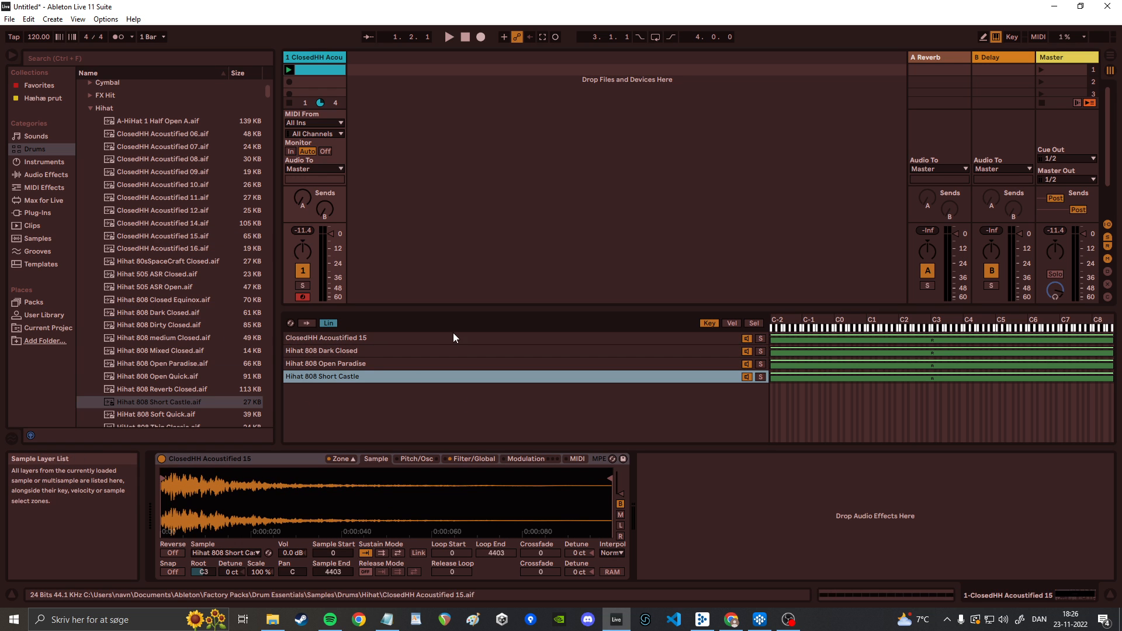
{"action": "left_click", "coordinate": [535, 334]}
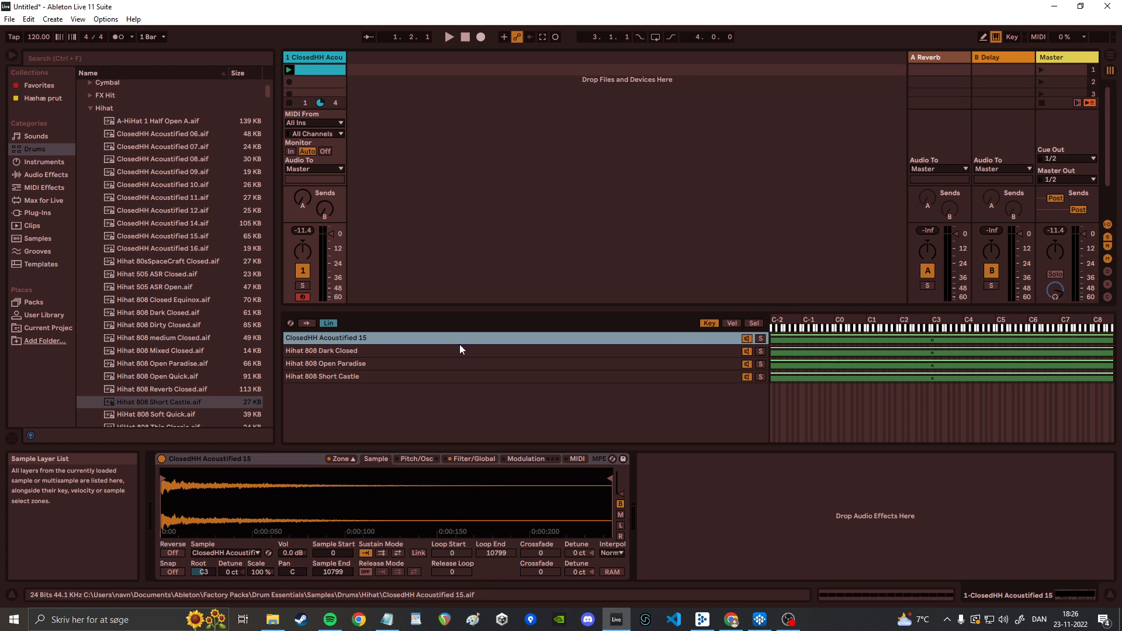
Step: Inspect the notes and the 1/16 fixed grid of the track's MIDI clip, and return to its Sampler device
{"action": "left_click", "coordinate": [301, 69]}
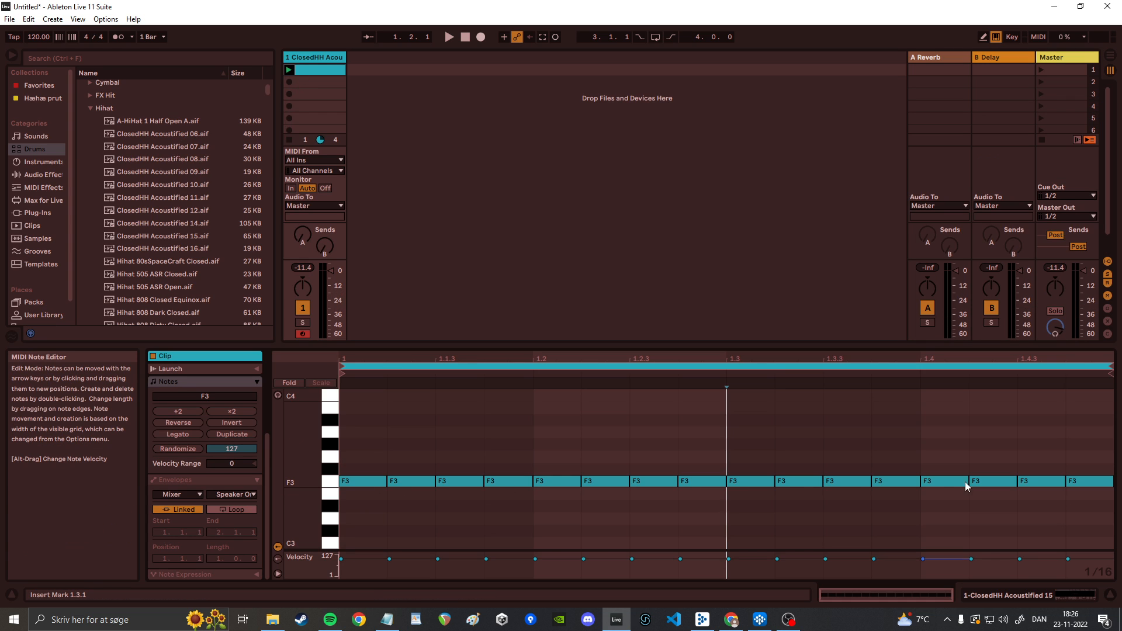
{"action": "right_click", "coordinate": [362, 440]}
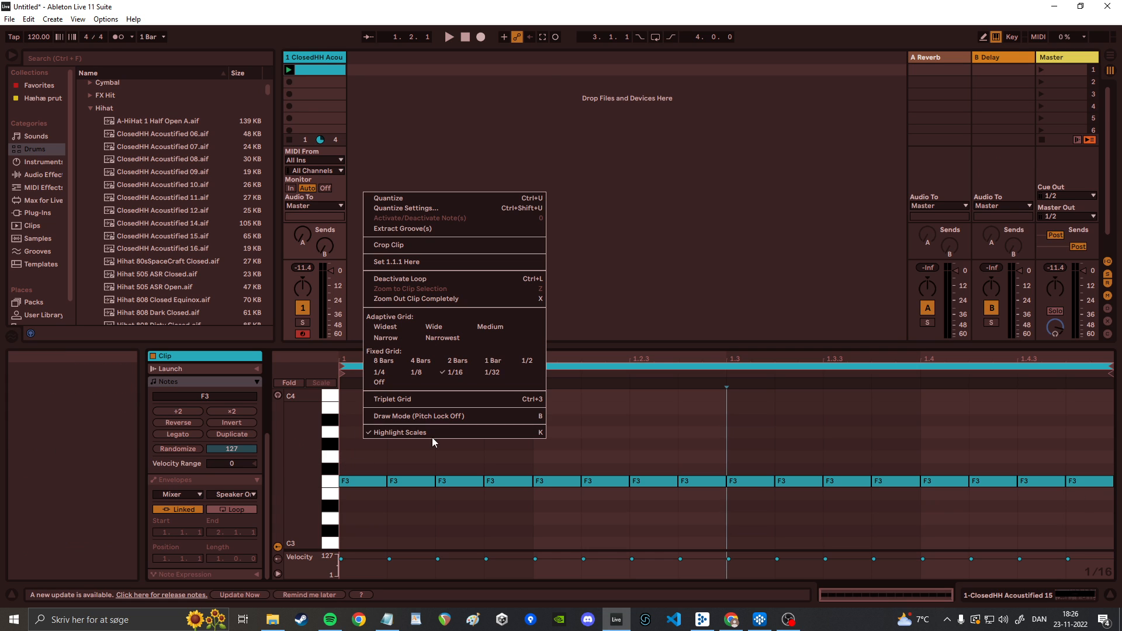
{"action": "left_click", "coordinate": [451, 373]}
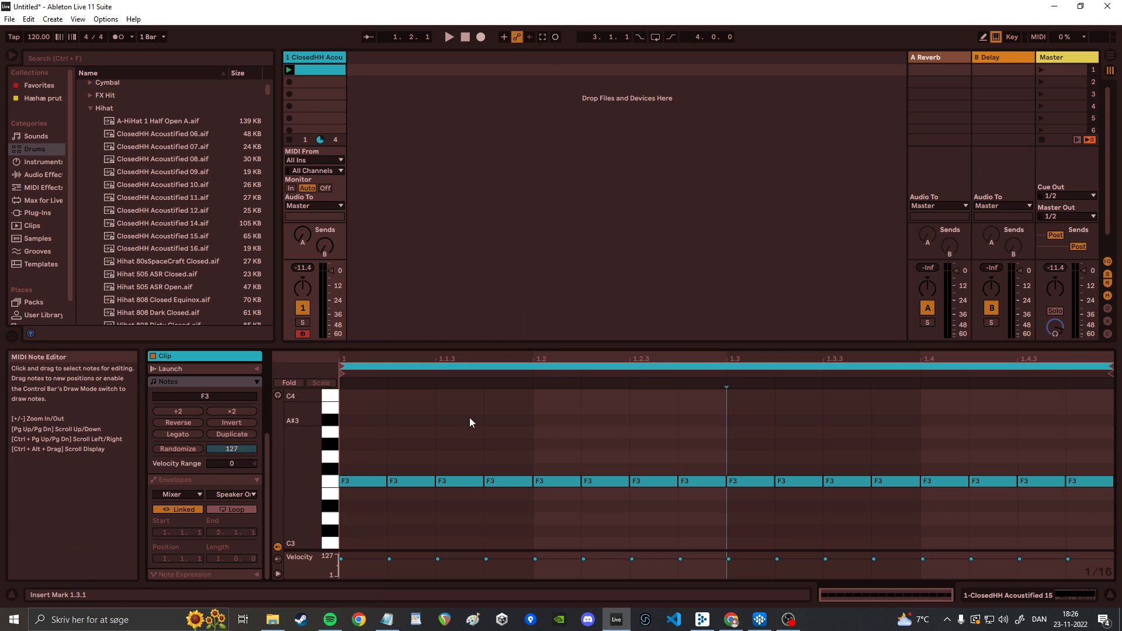
{"action": "left_click", "coordinate": [320, 58]}
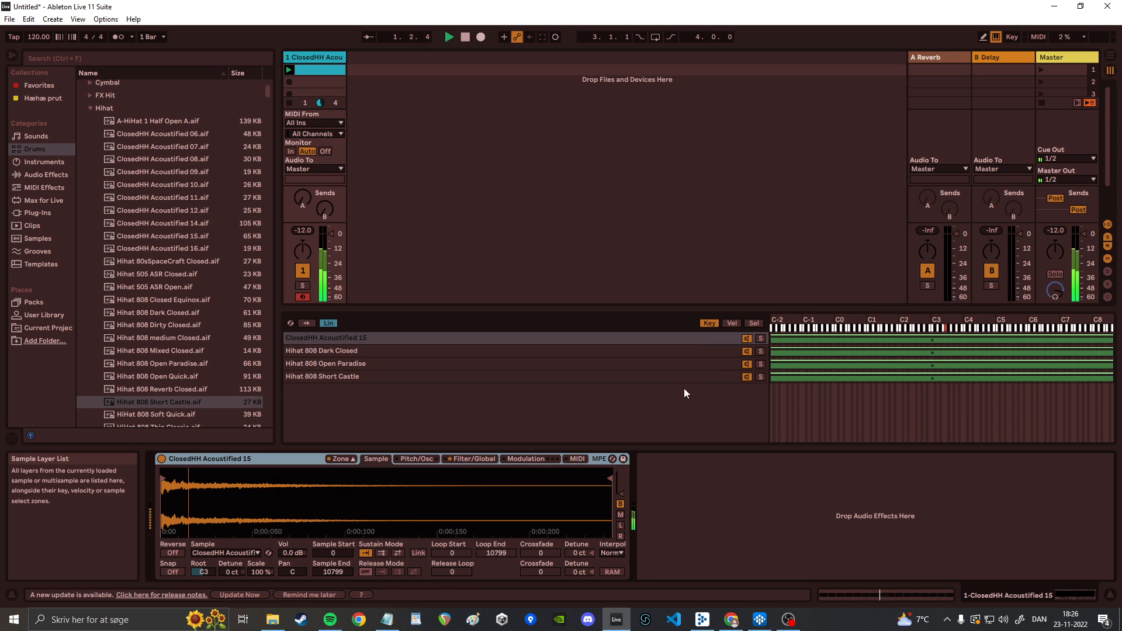
Step: Audition the four hi-hat layers one at a time by soloing each during playback, and clear the solo and stop playback
{"action": "left_click", "coordinate": [760, 338]}
{"action": "key", "text": "space"}
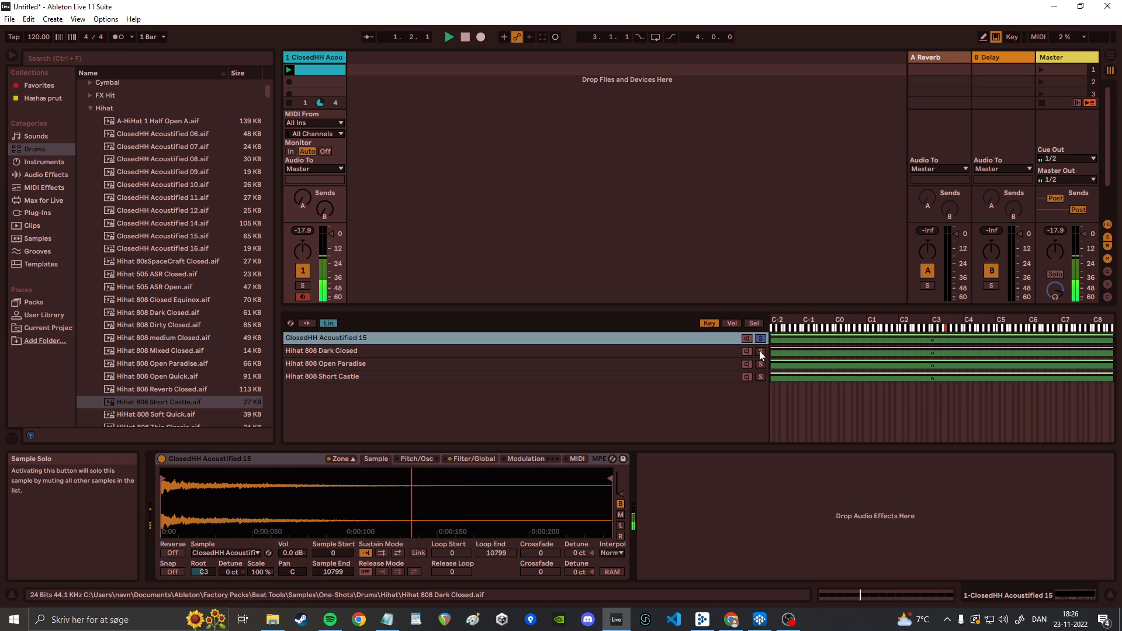
{"action": "left_click", "coordinate": [760, 351]}
{"action": "left_click", "coordinate": [760, 366]}
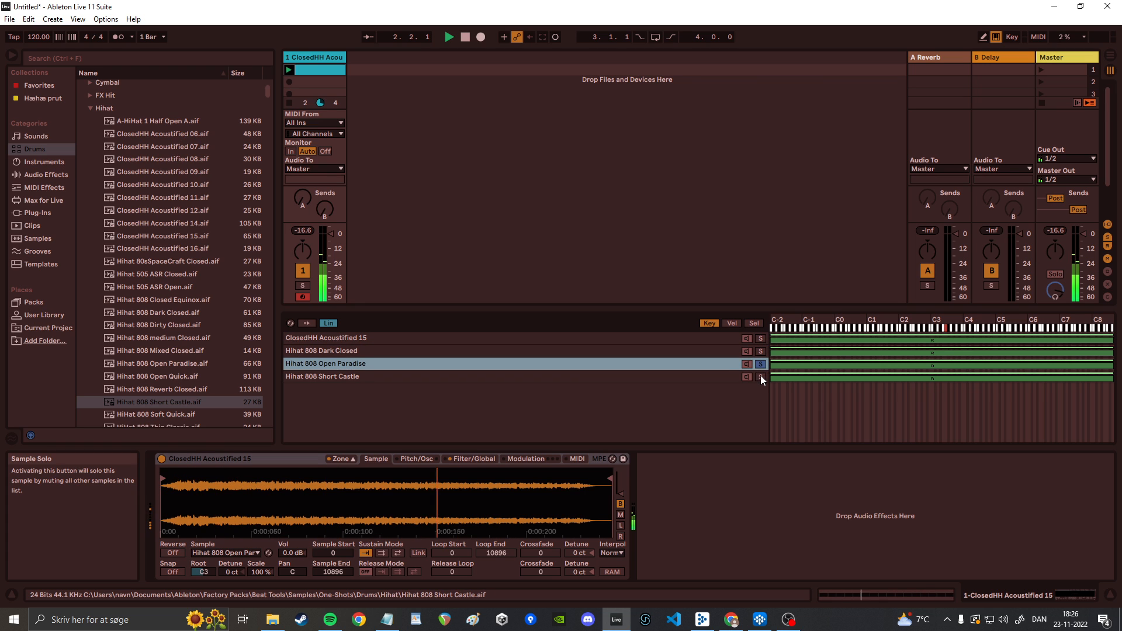
{"action": "left_click", "coordinate": [760, 377]}
{"action": "left_click", "coordinate": [760, 377]}
{"action": "key", "text": "space"}
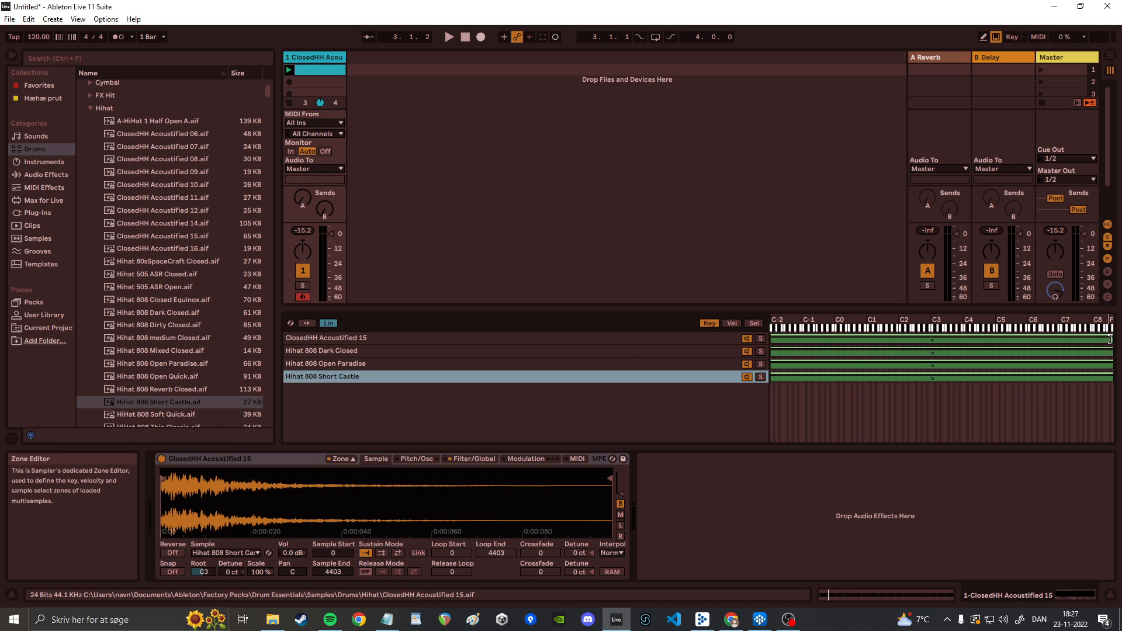
Step: Limit ClosedHH Acoustified 15's key zone to the lowest keys up to about F-1 and Hihat 808 Dark Closed's to the adjacent keys up to about C1
{"action": "left_click_drag", "start_coordinate": [1110, 339], "coordinate": [817, 321]}
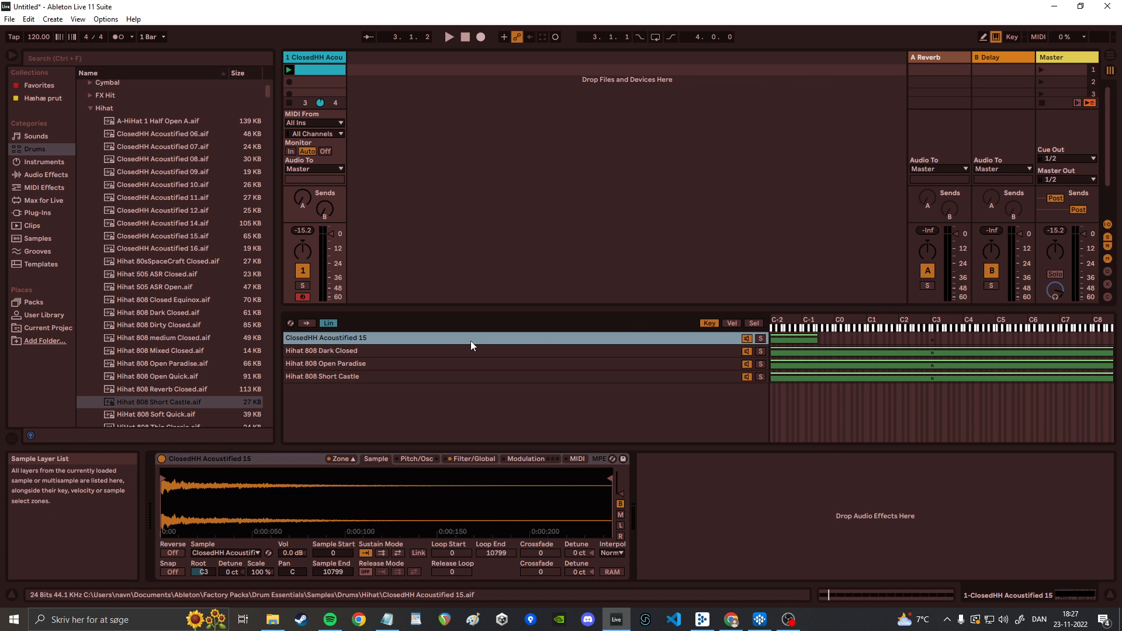
{"action": "left_click_drag", "start_coordinate": [772, 349], "coordinate": [817, 349]}
{"action": "left_click_drag", "start_coordinate": [1112, 352], "coordinate": [868, 350]}
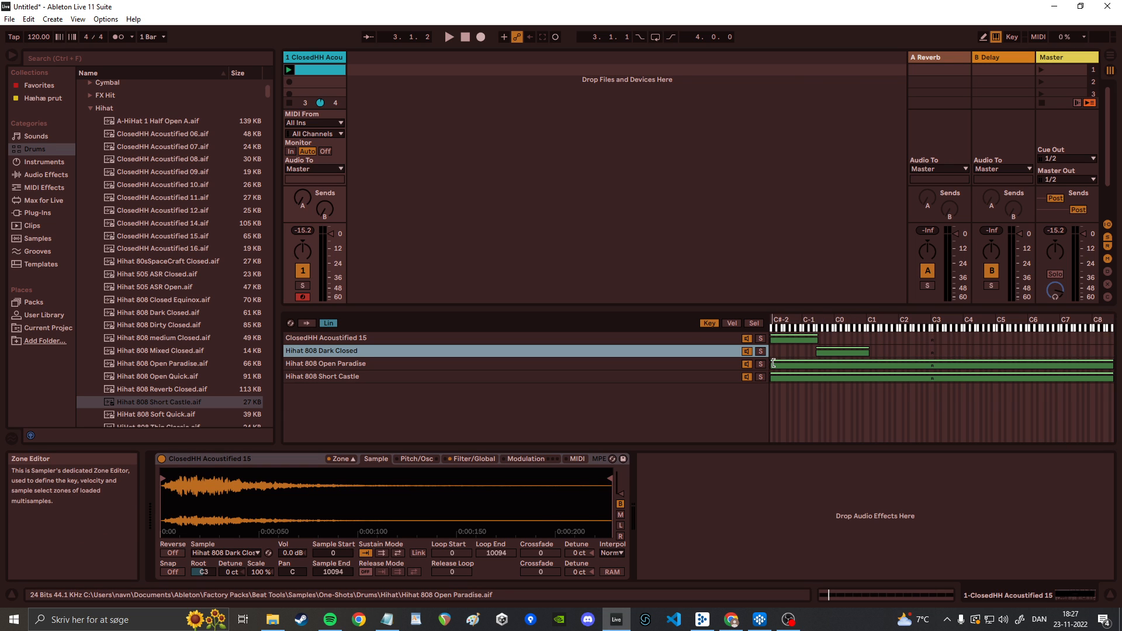
Step: Restrict Hihat 808 Open Paradise's key zone to about C1 to D#3 and start Hihat 808 Short Castle's zone directly above it
{"action": "left_click_drag", "start_coordinate": [771, 364], "coordinate": [870, 372]}
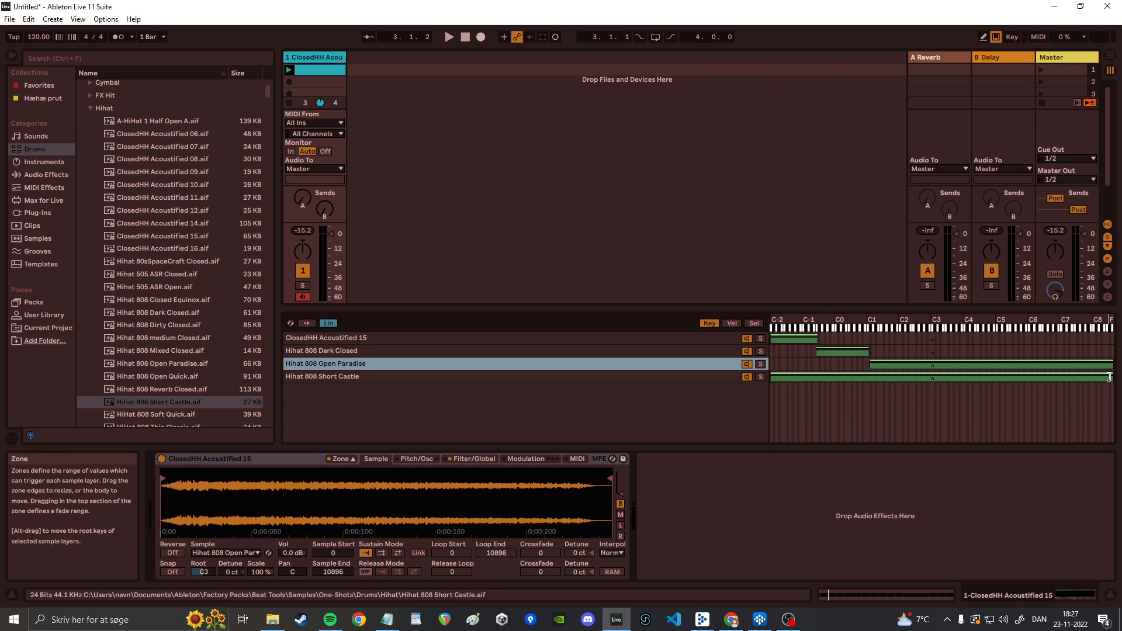
{"action": "left_click_drag", "start_coordinate": [1112, 365], "coordinate": [938, 364]}
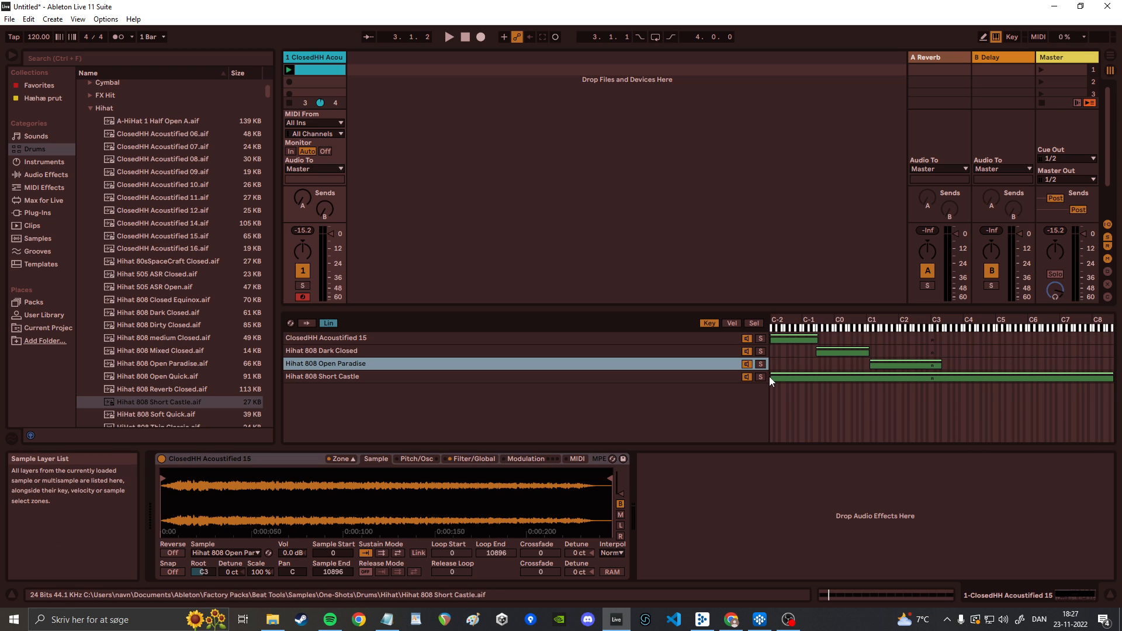
{"action": "left_click_drag", "start_coordinate": [770, 376], "coordinate": [943, 378]}
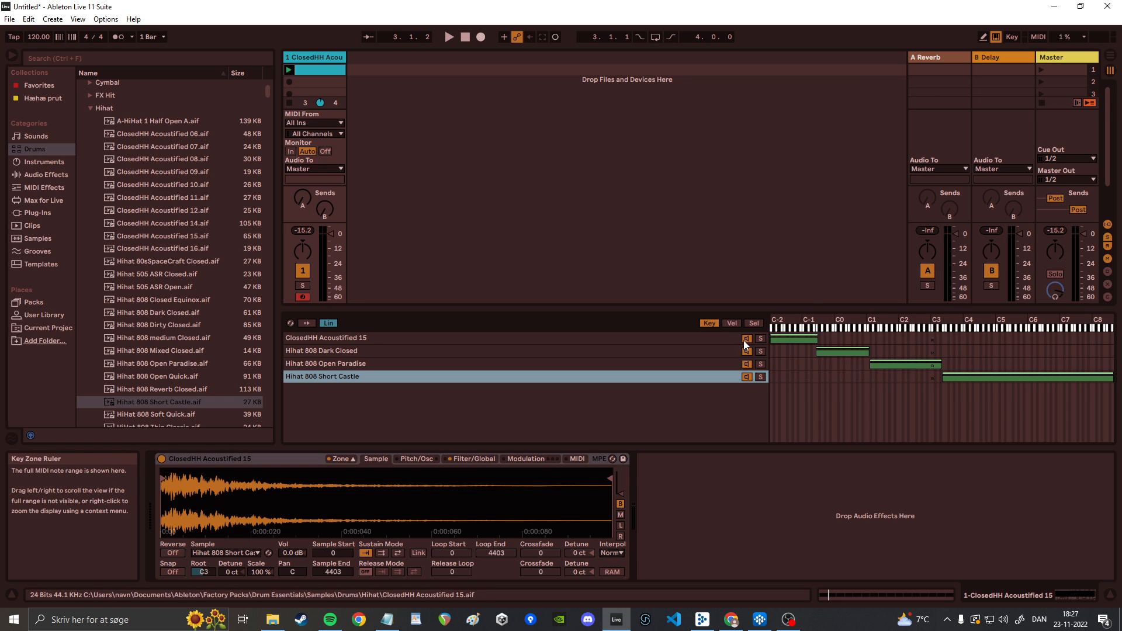
Step: Audition the split key zones by briefly playing the clip and triggering single notes in different octaves, including B-2
{"action": "key", "text": "space"}
{"action": "key", "text": "space"}
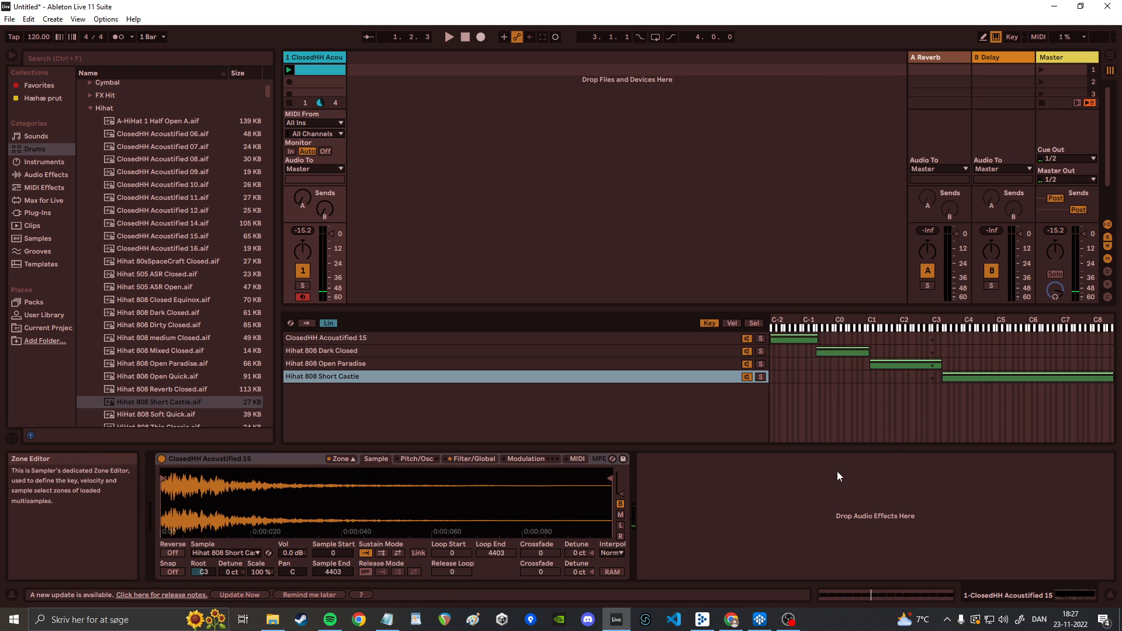
{"action": "key", "text": "a"}
{"action": "key", "text": "a"}
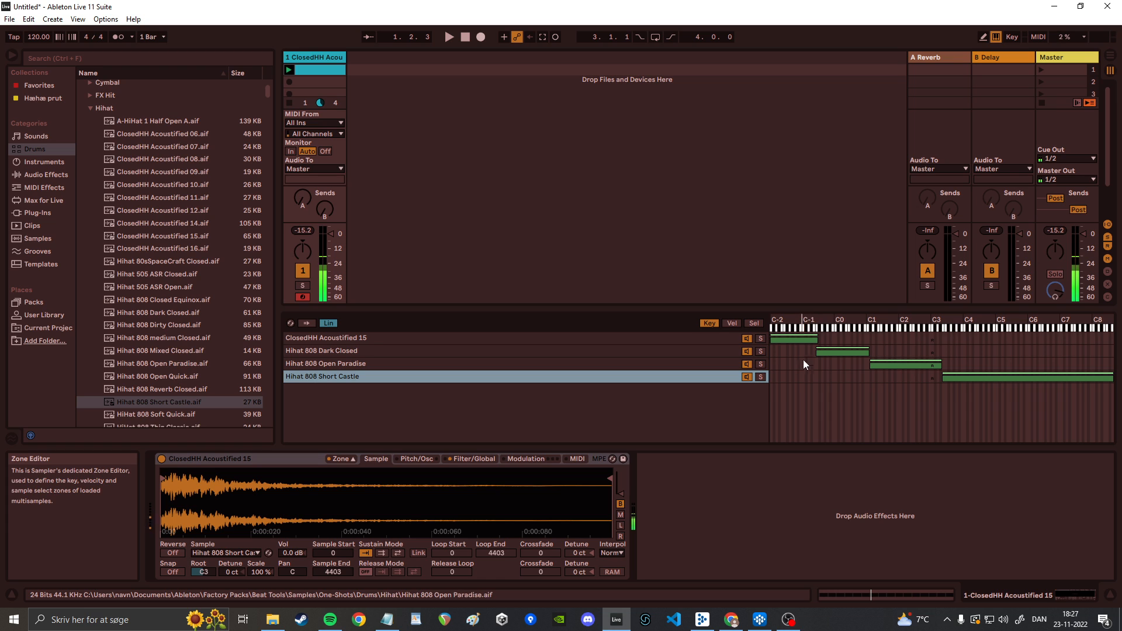
{"action": "key", "text": "a"}
{"action": "key", "text": "x"}
{"action": "key", "text": "a"}
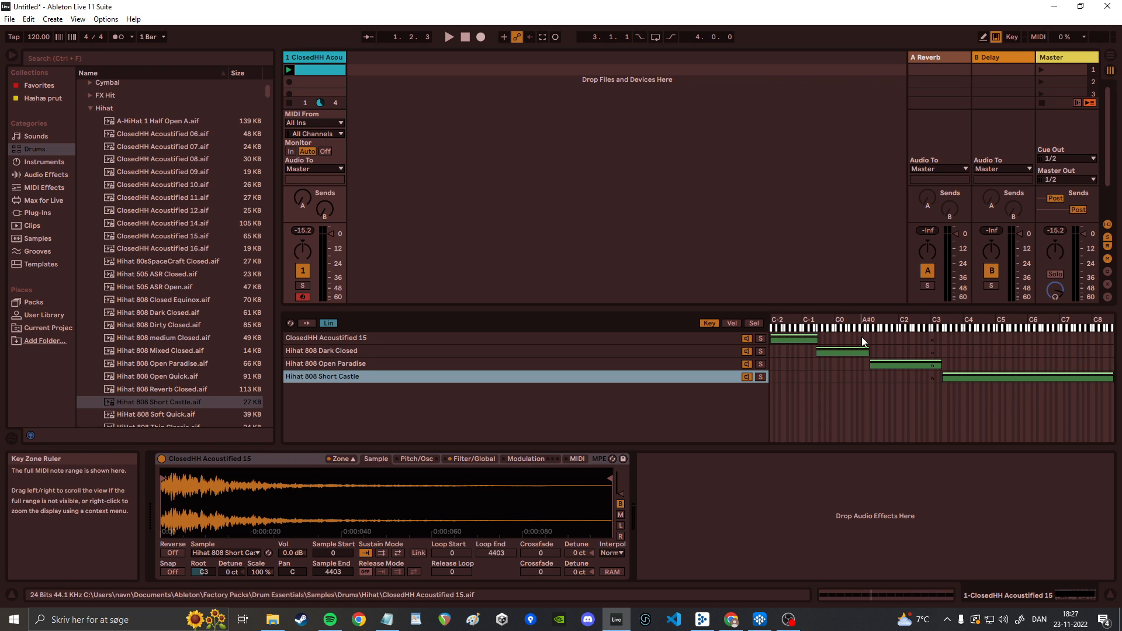
{"action": "key", "text": "z"}
{"action": "key", "text": "a"}
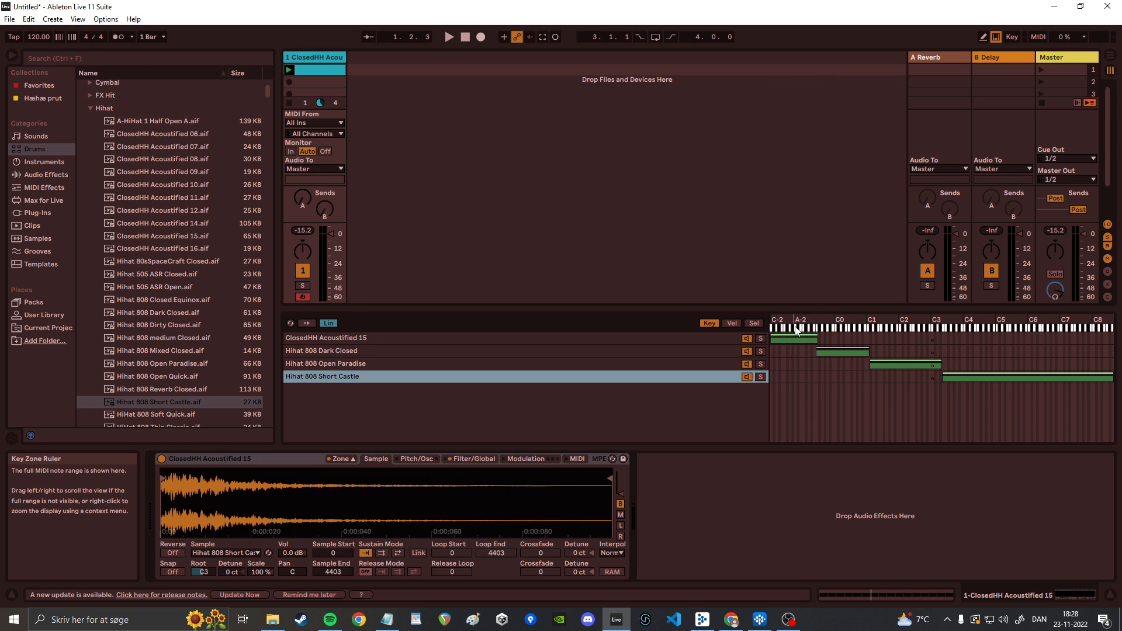
{"action": "left_click", "coordinate": [804, 328]}
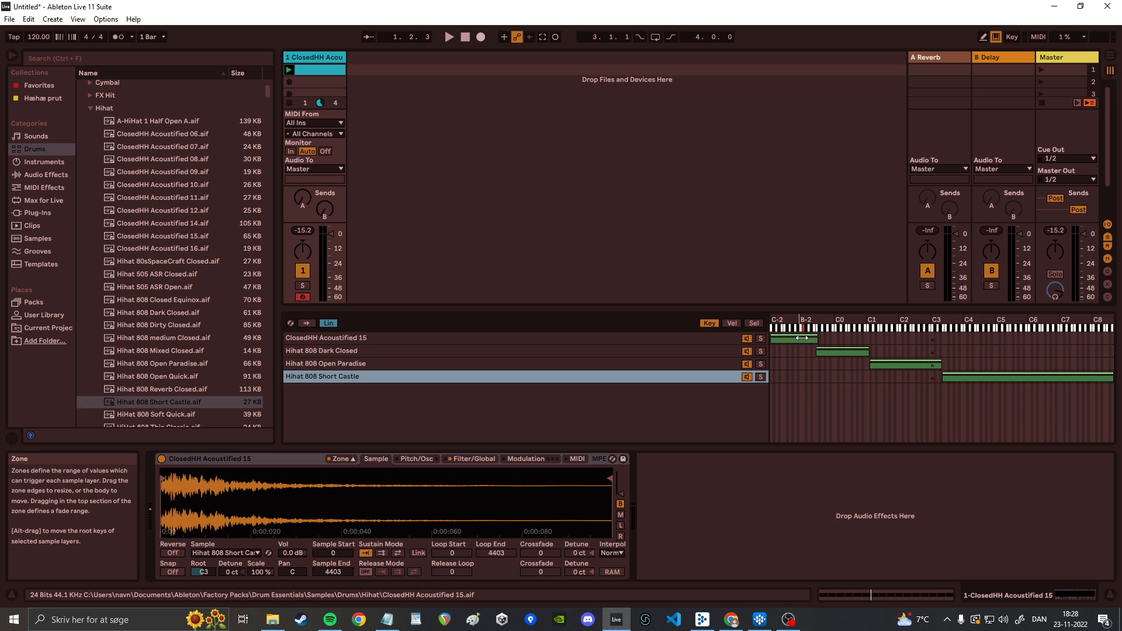
Step: Set the key tracking scale of the ClosedHH Acoustified 15 layer to 0 %
{"action": "left_click", "coordinate": [801, 340]}
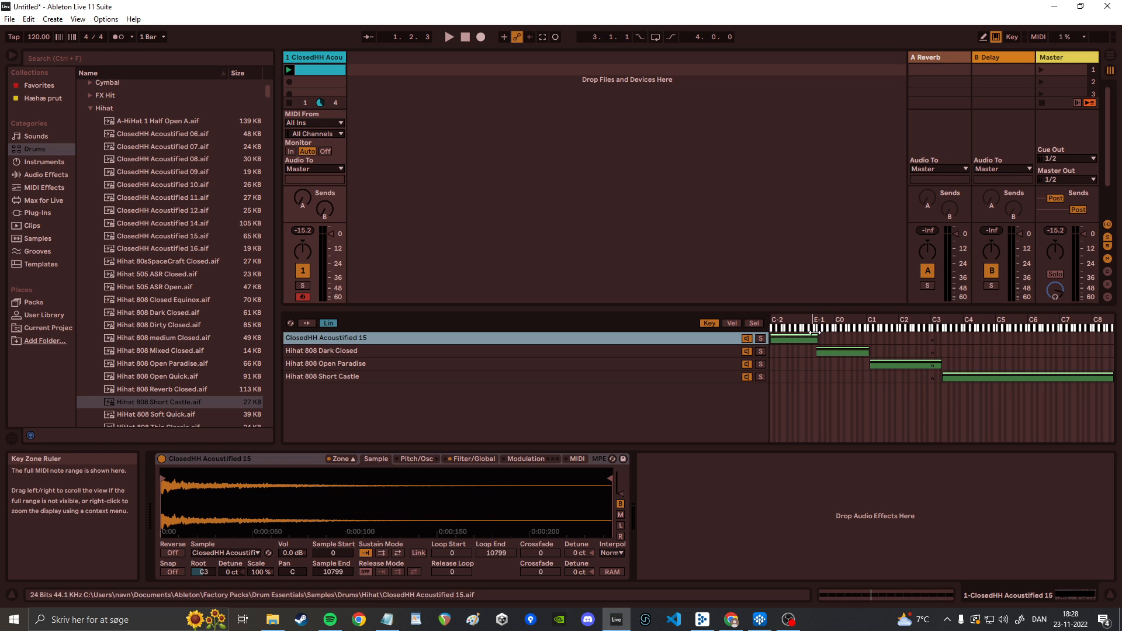
{"action": "left_click", "coordinate": [261, 575]}
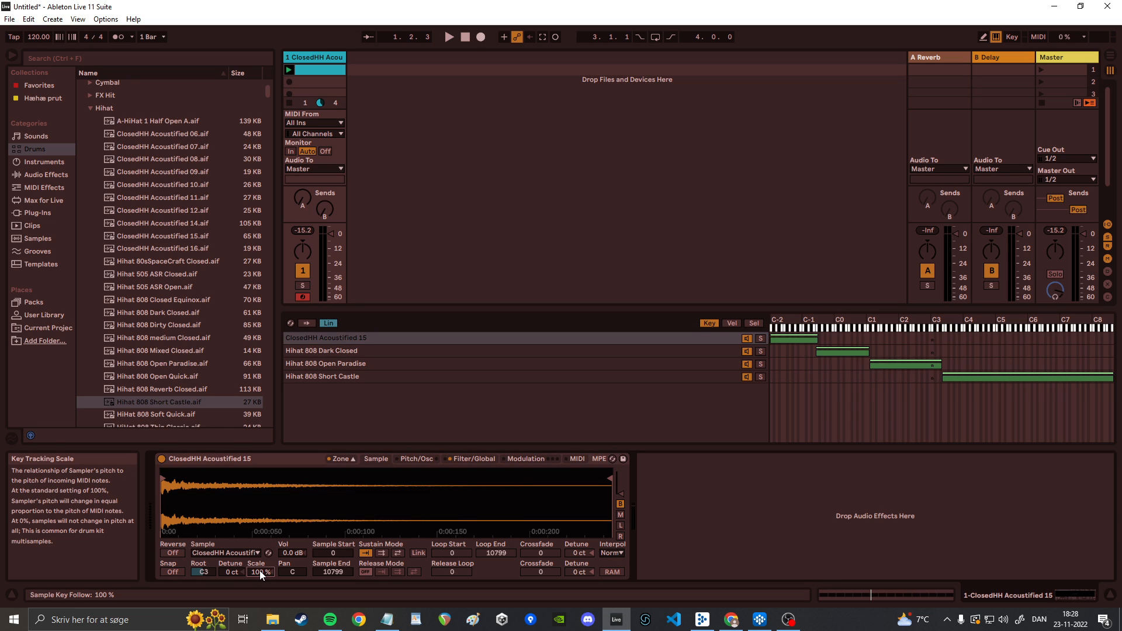
{"action": "type", "text": "0"}
{"action": "key", "text": "Return"}
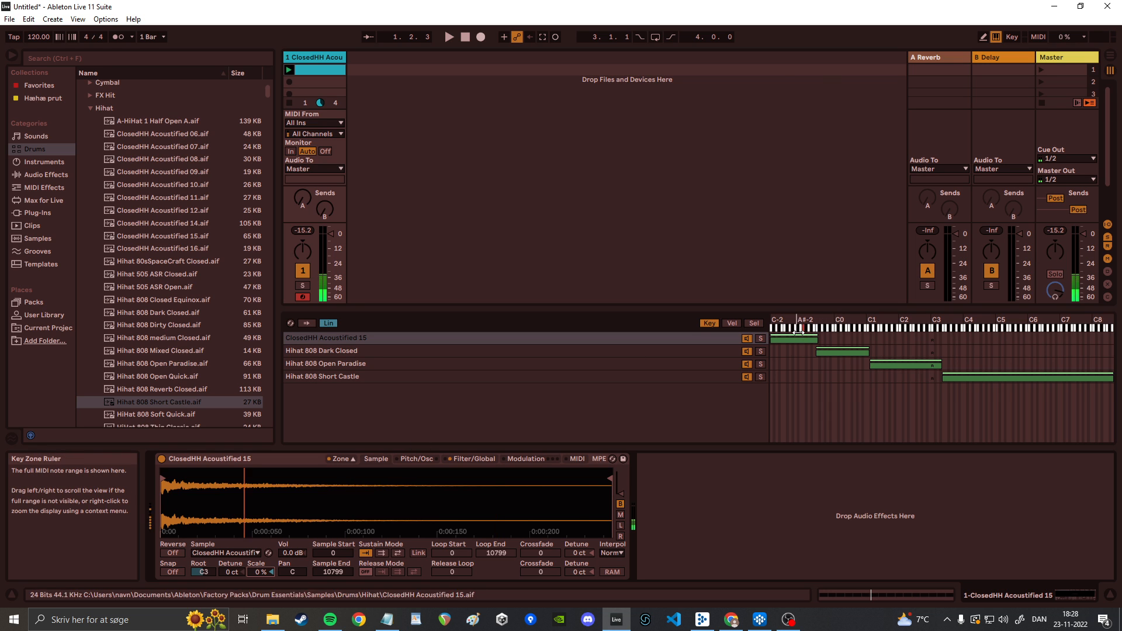
Step: Raise Sampler's global volume to -1.12 dB
{"action": "left_click", "coordinate": [477, 459]}
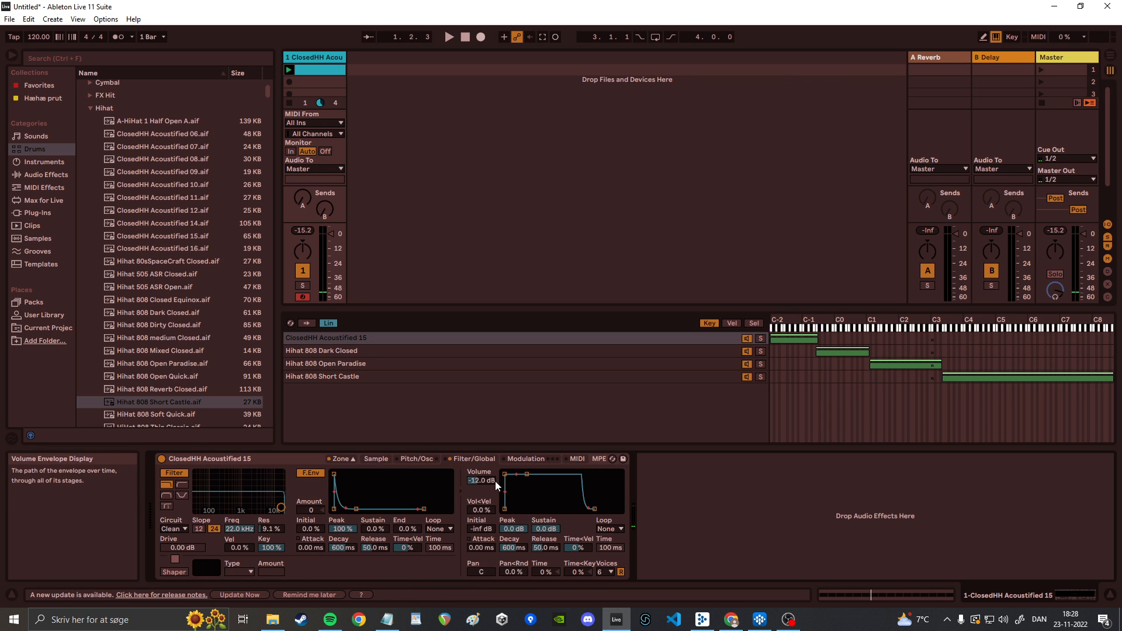
{"action": "left_click_drag", "start_coordinate": [481, 481], "coordinate": [481, 462]}
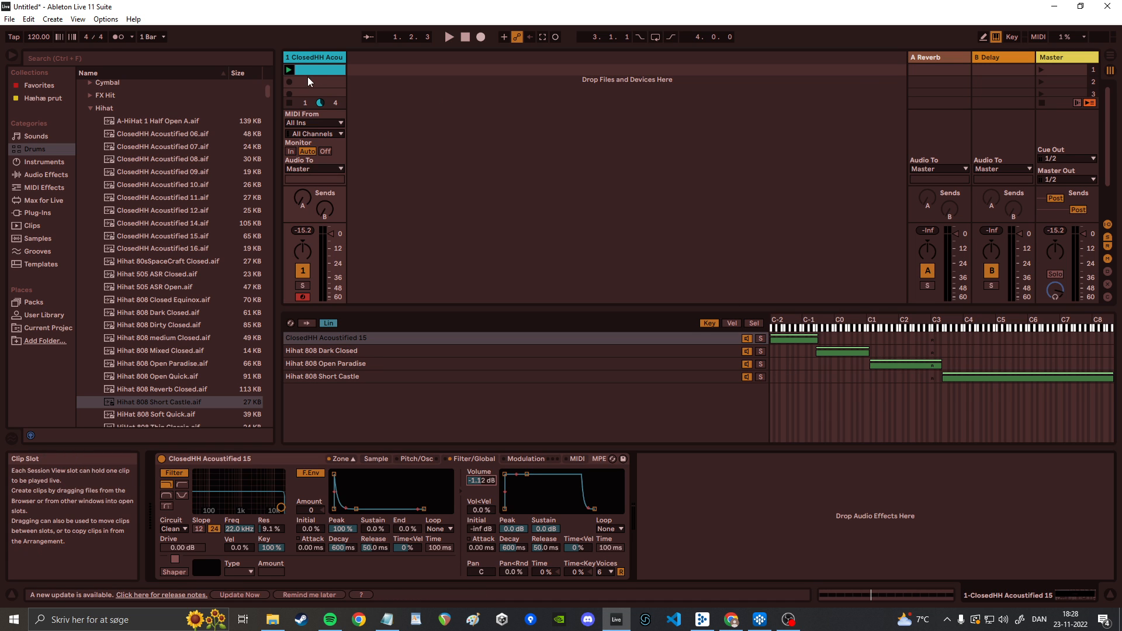
{"action": "left_click", "coordinate": [307, 459]}
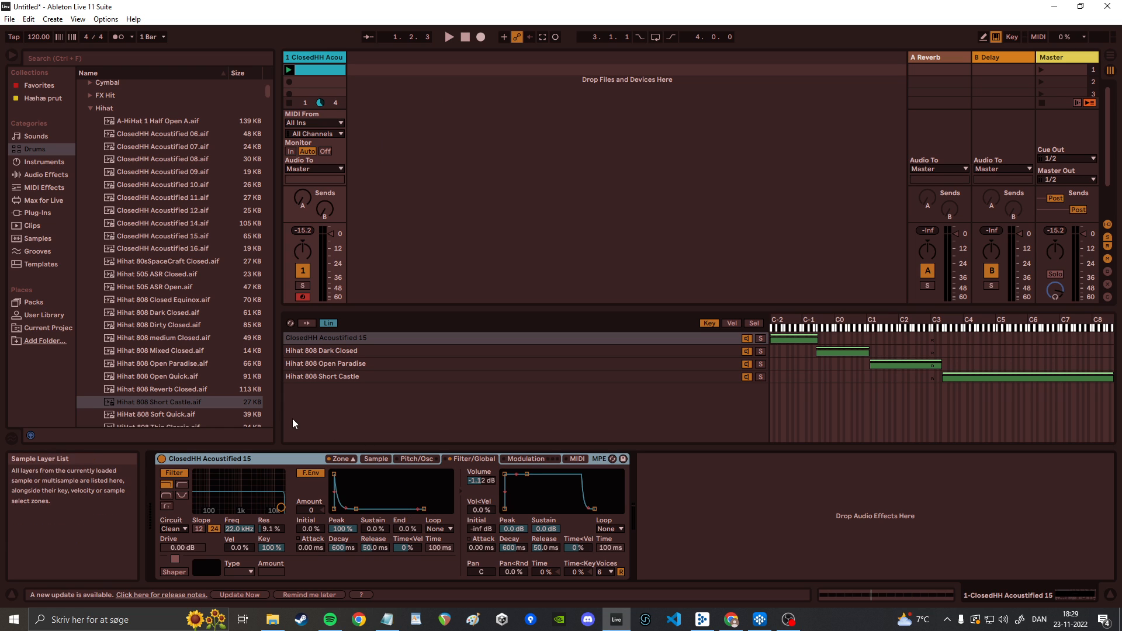
{"action": "left_click", "coordinate": [329, 58]}
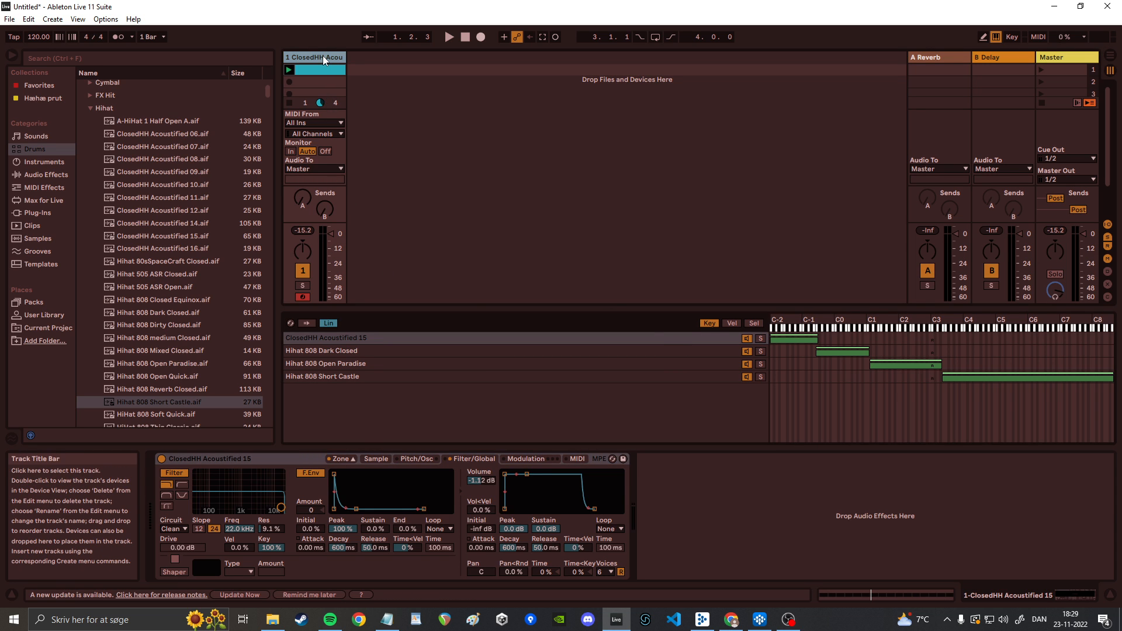
Step: Check the global volume and filter settings while selecting each of the four hi-hat layers in turn
{"action": "left_click", "coordinate": [524, 352]}
{"action": "left_click", "coordinate": [526, 363]}
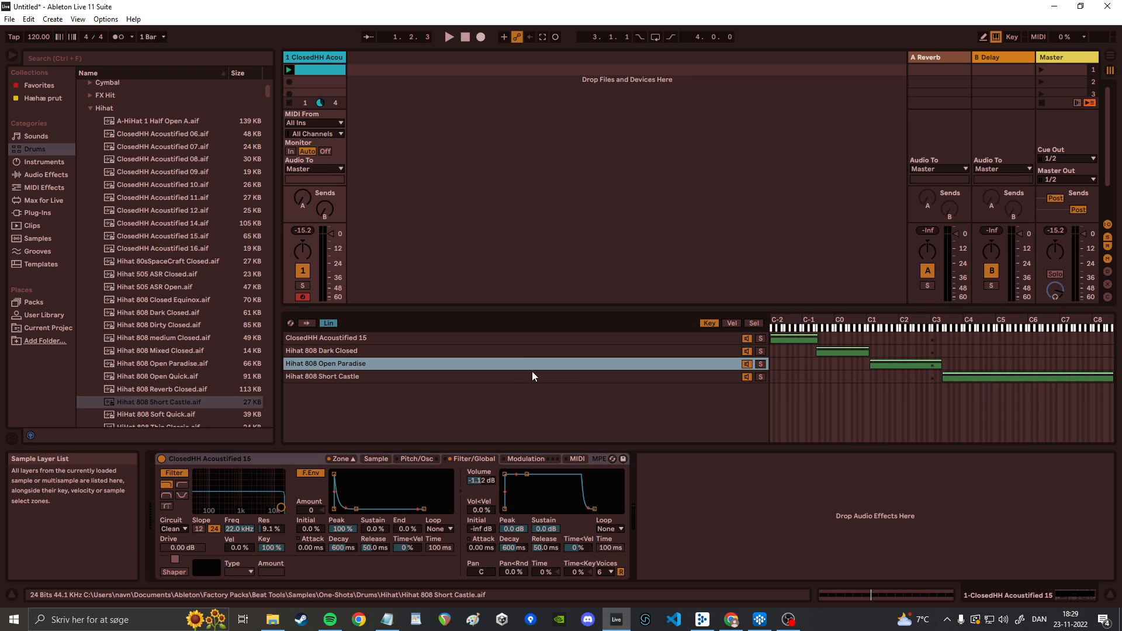
{"action": "left_click", "coordinate": [532, 375]}
{"action": "left_click", "coordinate": [531, 351]}
{"action": "left_click", "coordinate": [533, 338]}
{"action": "left_click", "coordinate": [535, 350]}
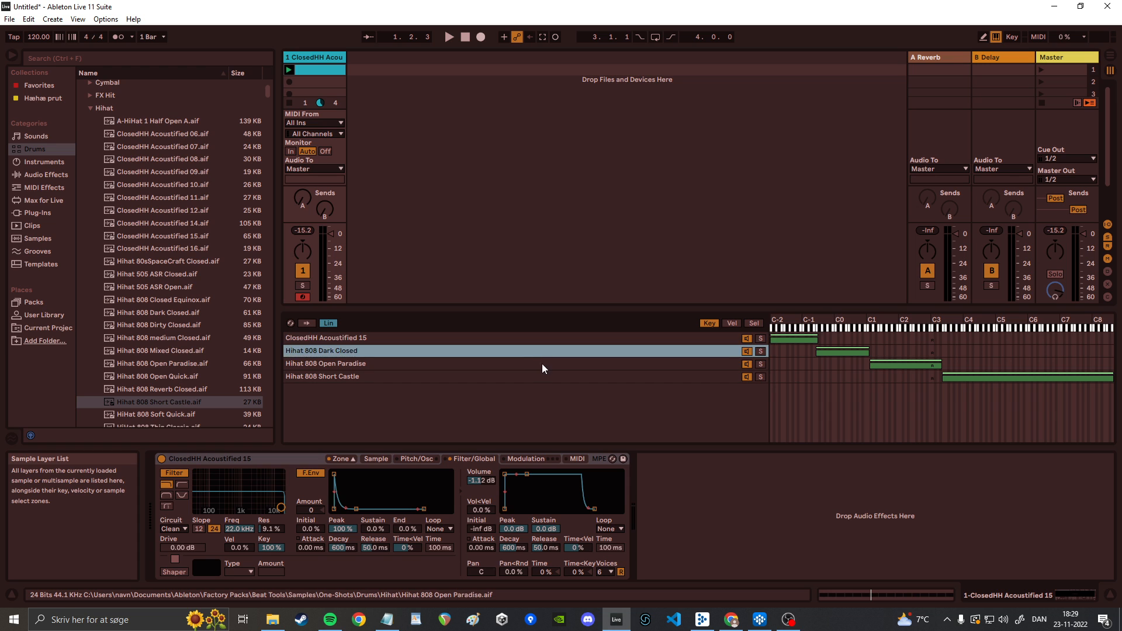
{"action": "left_click", "coordinate": [541, 364]}
{"action": "left_click", "coordinate": [541, 377]}
{"action": "left_click", "coordinate": [519, 351]}
{"action": "left_click", "coordinate": [520, 338]}
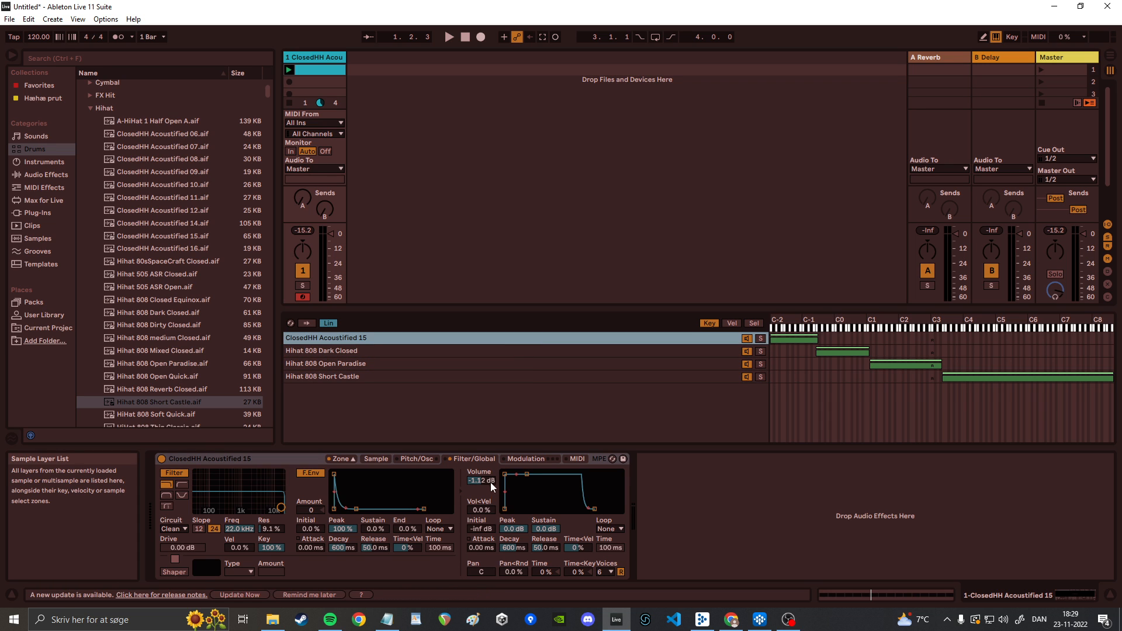
{"action": "left_click", "coordinate": [483, 462]}
{"action": "left_click", "coordinate": [471, 351]}
{"action": "left_click", "coordinate": [472, 364]}
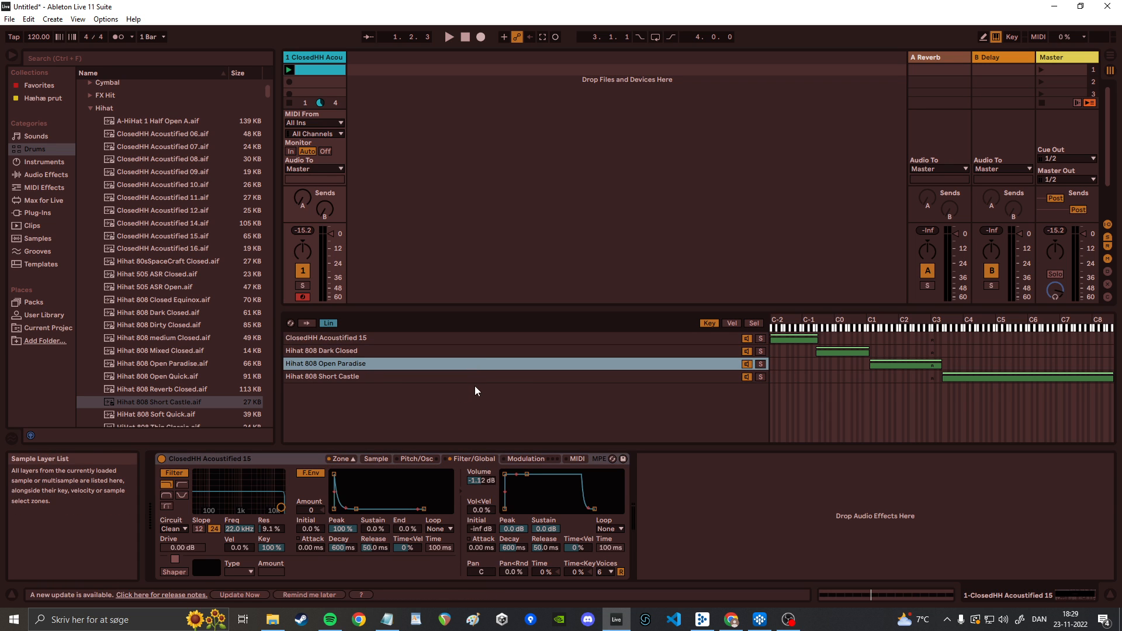
{"action": "left_click", "coordinate": [475, 377]}
{"action": "left_click", "coordinate": [478, 364]}
{"action": "left_click", "coordinate": [480, 338]}
{"action": "left_click", "coordinate": [481, 350]}
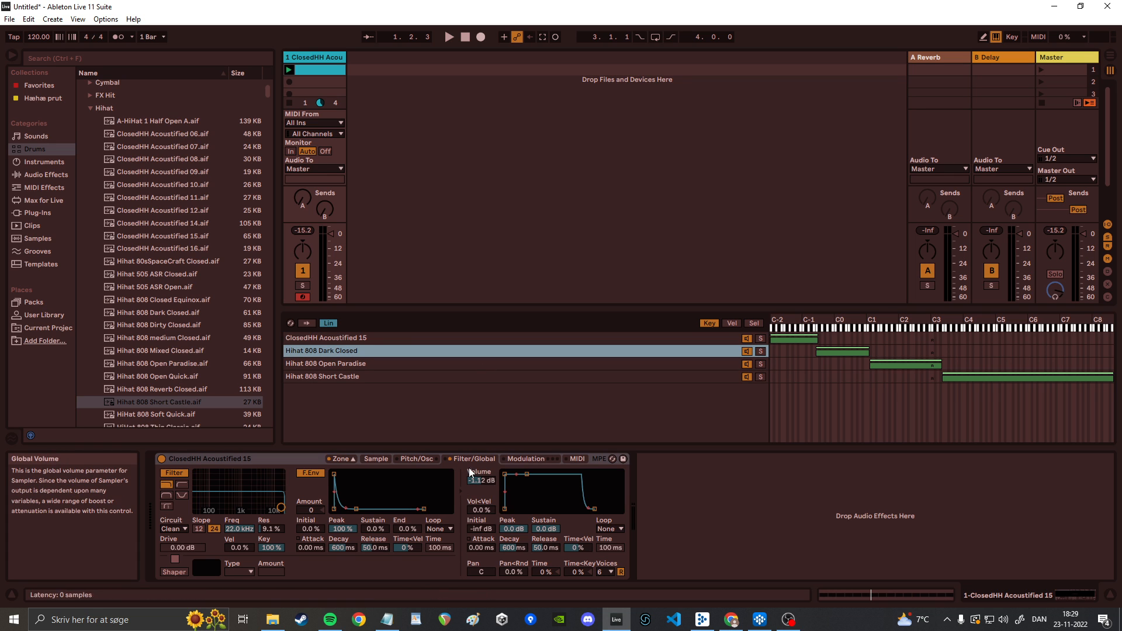
Step: Examine the waveform and individual sample settings of each of the four hi-hat layers
{"action": "left_click", "coordinate": [376, 459]}
{"action": "left_click", "coordinate": [367, 338]}
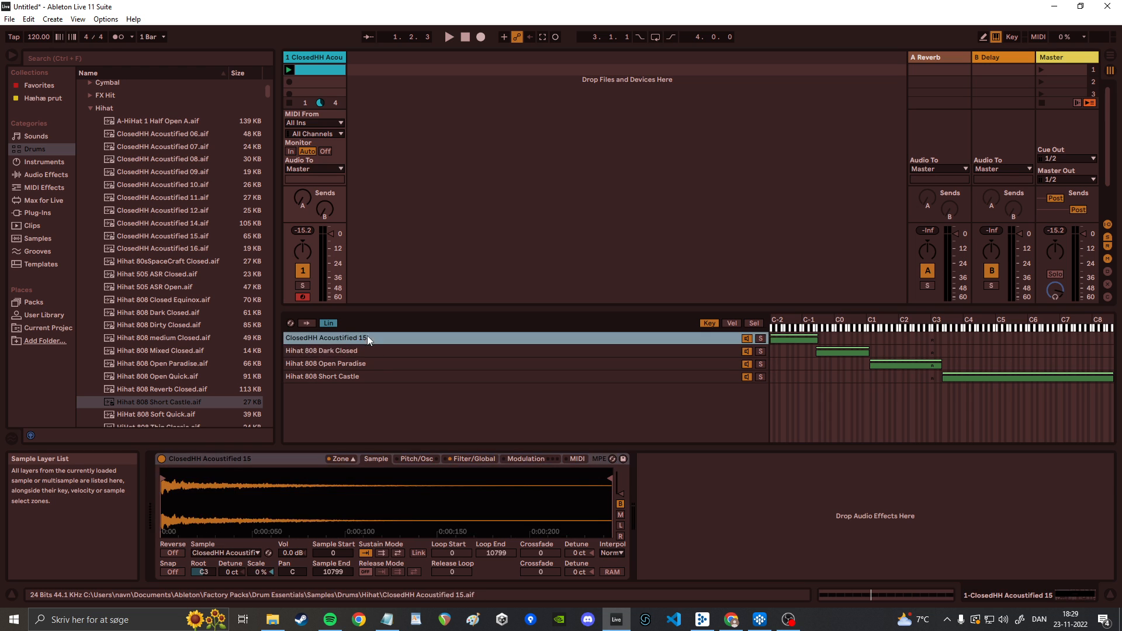
{"action": "left_click", "coordinate": [381, 353]}
{"action": "left_click", "coordinate": [383, 362]}
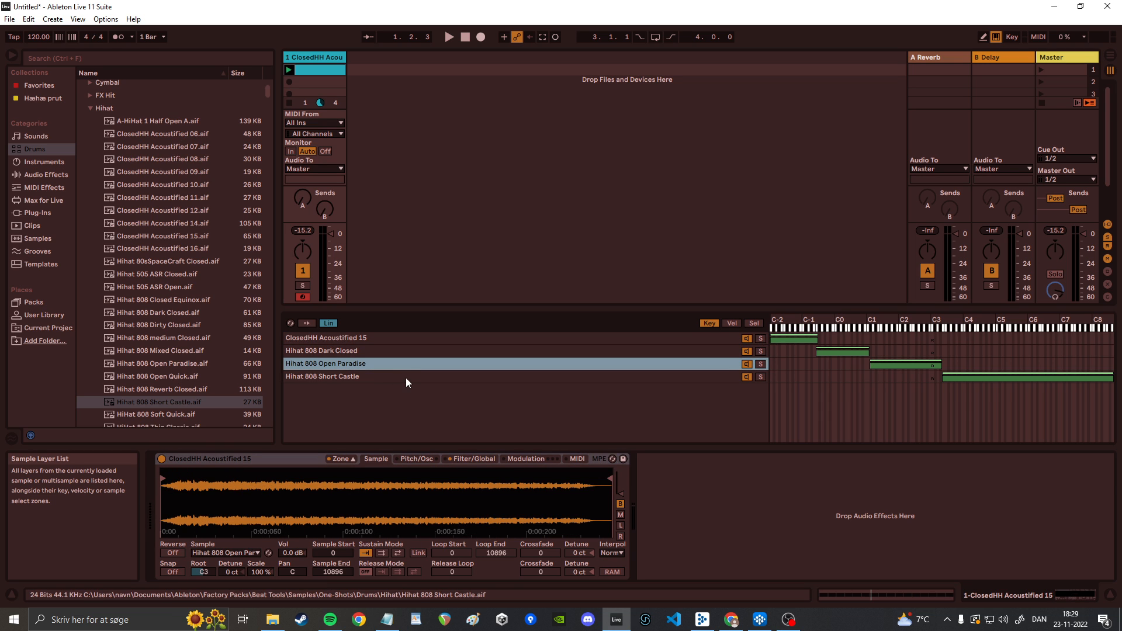
{"action": "left_click", "coordinate": [407, 377]}
{"action": "left_click", "coordinate": [412, 360]}
{"action": "left_click", "coordinate": [417, 351]}
{"action": "left_click", "coordinate": [422, 339]}
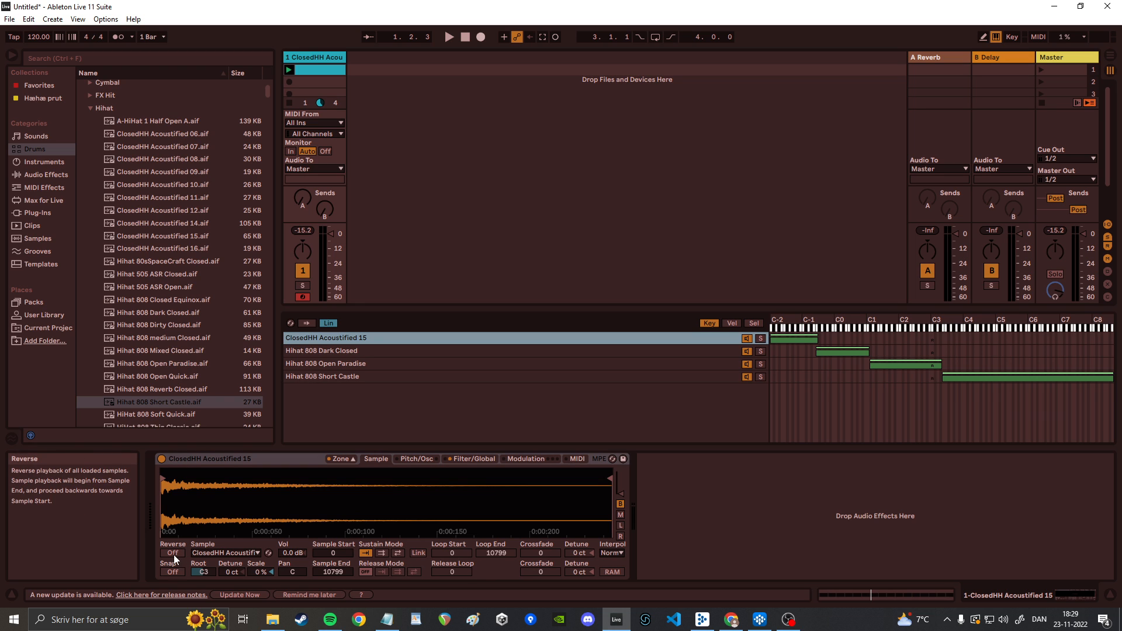
Step: Go through the four hi-hat layers once more, from Hihat 808 Dark Closed to Short Castle and back to ClosedHH Acoustified 15
{"action": "left_click", "coordinate": [374, 350]}
{"action": "left_click", "coordinate": [374, 362]}
{"action": "left_click", "coordinate": [376, 377]}
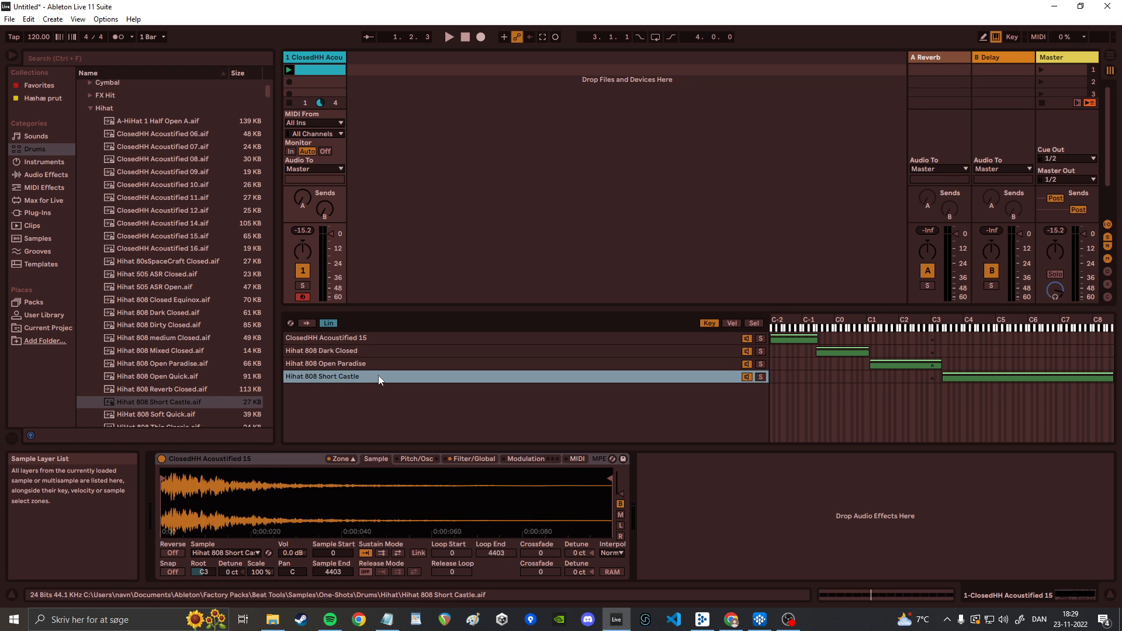
{"action": "left_click", "coordinate": [381, 363]}
{"action": "left_click", "coordinate": [387, 351]}
{"action": "left_click", "coordinate": [390, 338]}
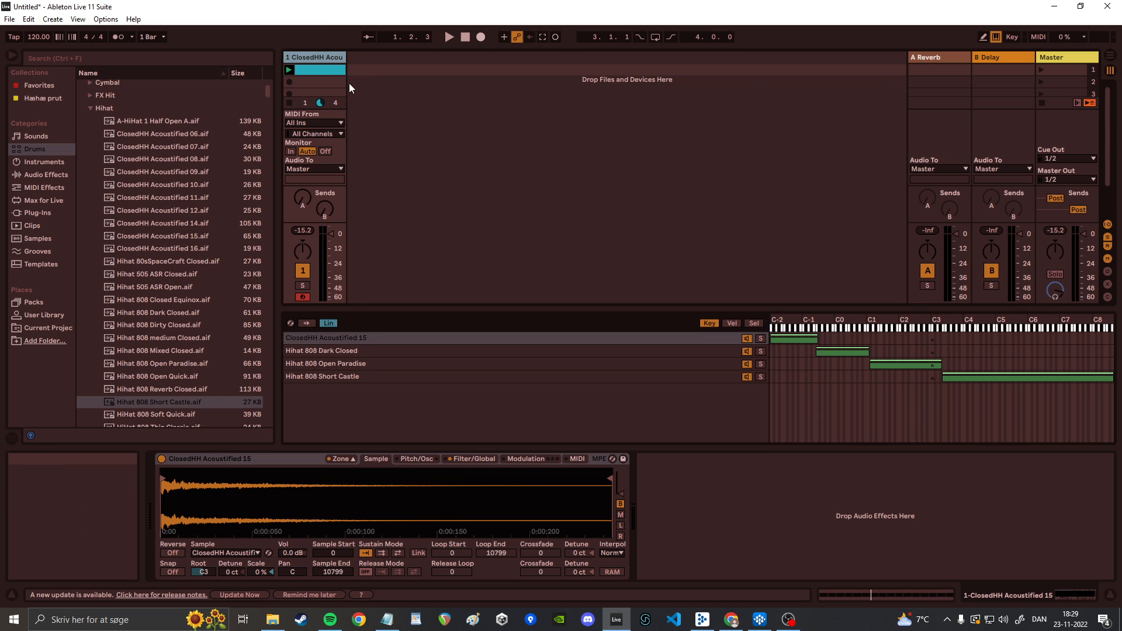
Step: Add an empty Drum Rack on a new track and load 808 Depth Charger Kit onto its C1 pad
{"action": "scroll", "coordinate": [93, 137], "scroll_direction": "up", "scroll_amount": 3}
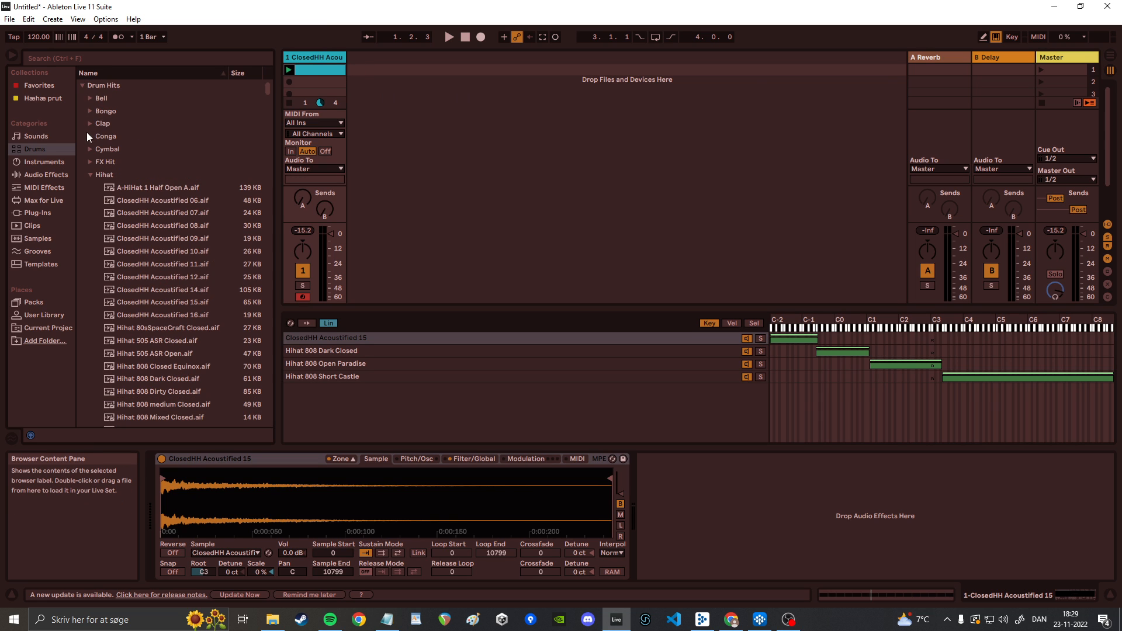
{"action": "left_click", "coordinate": [83, 85]}
{"action": "left_click_drag", "start_coordinate": [92, 99], "coordinate": [406, 83]}
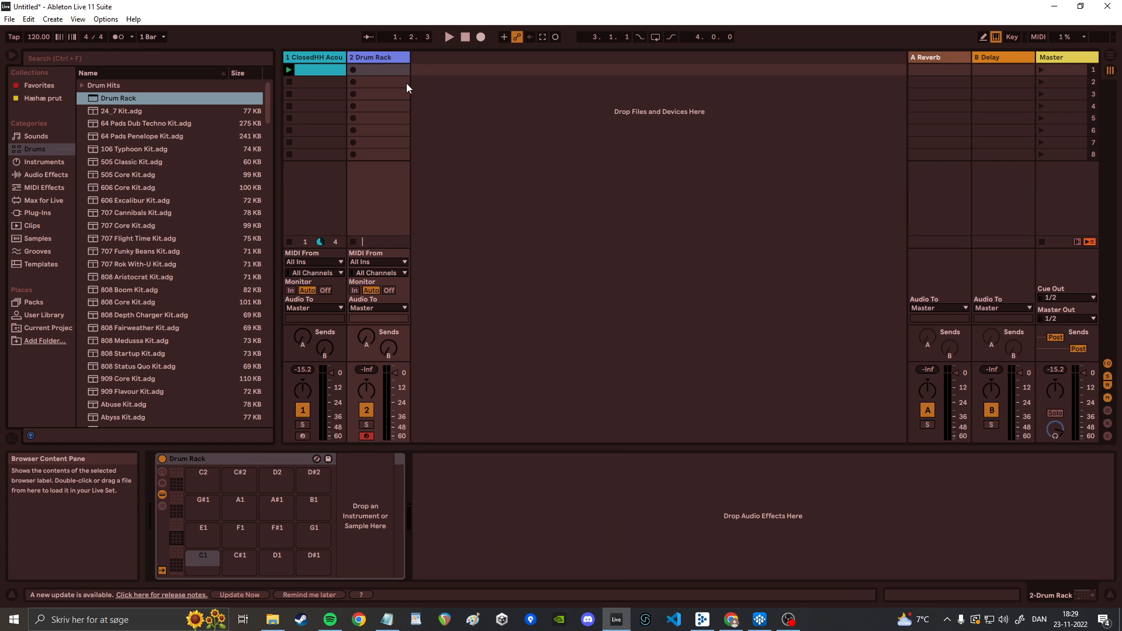
{"action": "left_click_drag", "start_coordinate": [144, 215], "coordinate": [166, 336]}
{"action": "left_click_drag", "start_coordinate": [151, 316], "coordinate": [191, 572]}
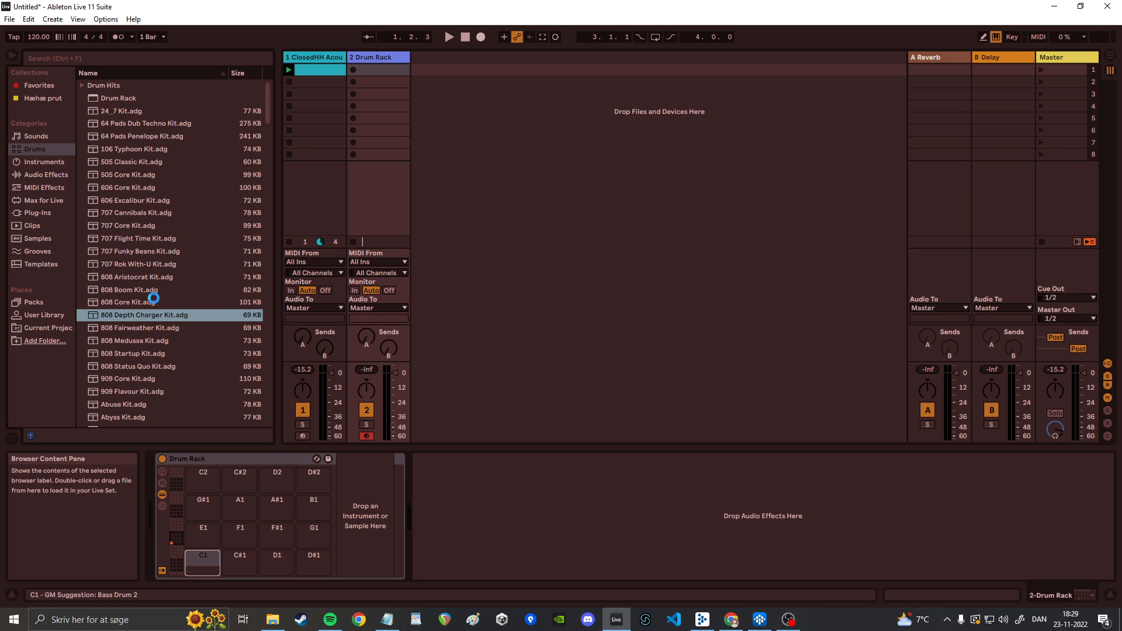
Step: Switch off sample previewing in the browser and return to the ClosedHH Acoustified 15 track
{"action": "left_click", "coordinate": [131, 288]}
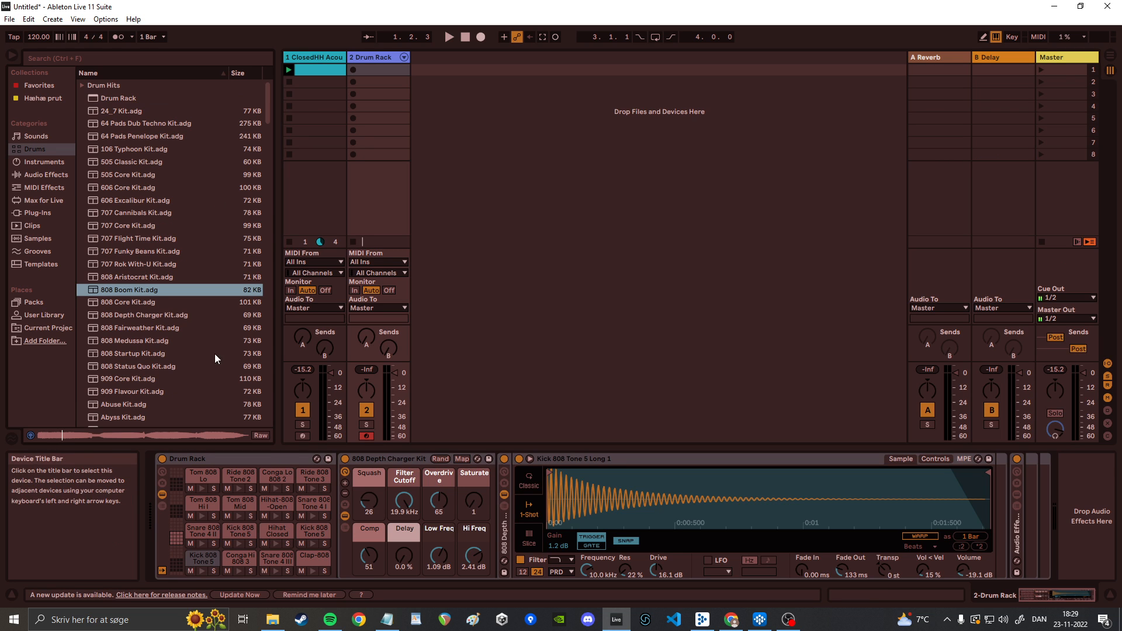
{"action": "left_click", "coordinate": [31, 436]}
{"action": "left_click", "coordinate": [412, 70]}
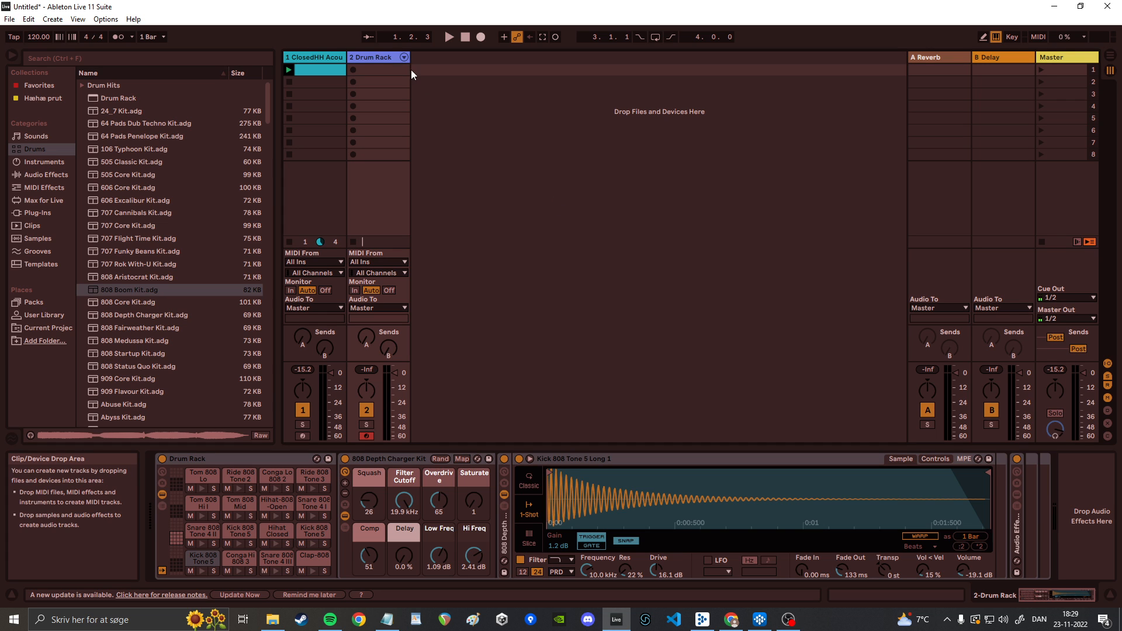
{"action": "left_click", "coordinate": [388, 56]}
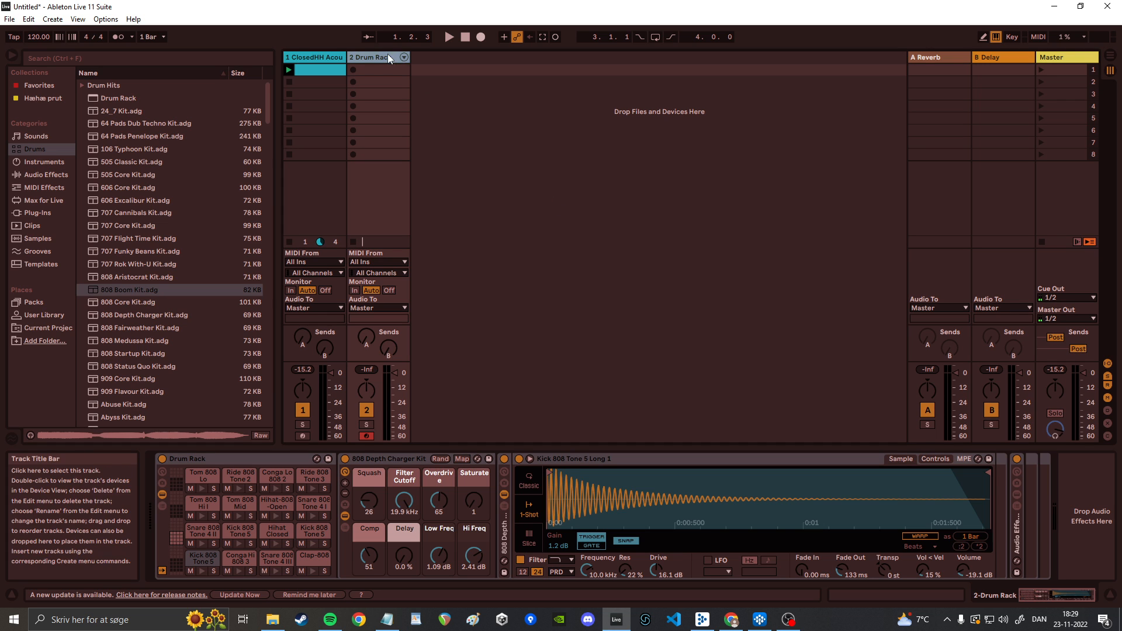
{"action": "left_click", "coordinate": [323, 57]}
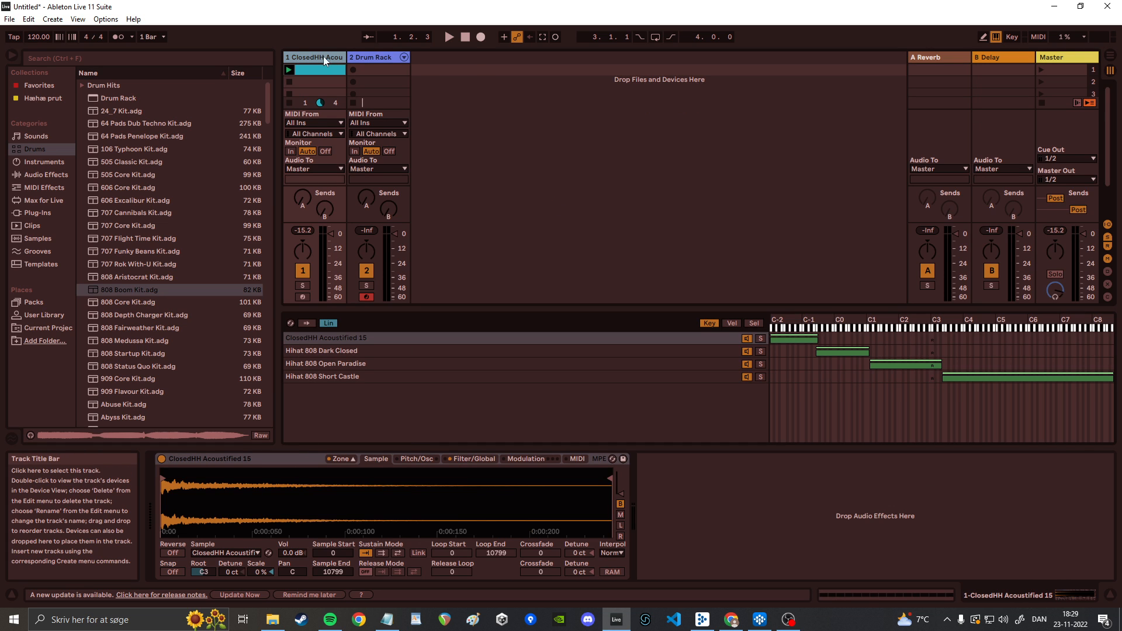
Step: Unfold the Drum Rack's chain and the nested 808 Depth Charger Kit chains in the mixer
{"action": "left_click", "coordinate": [403, 57]}
{"action": "left_click", "coordinate": [443, 62]}
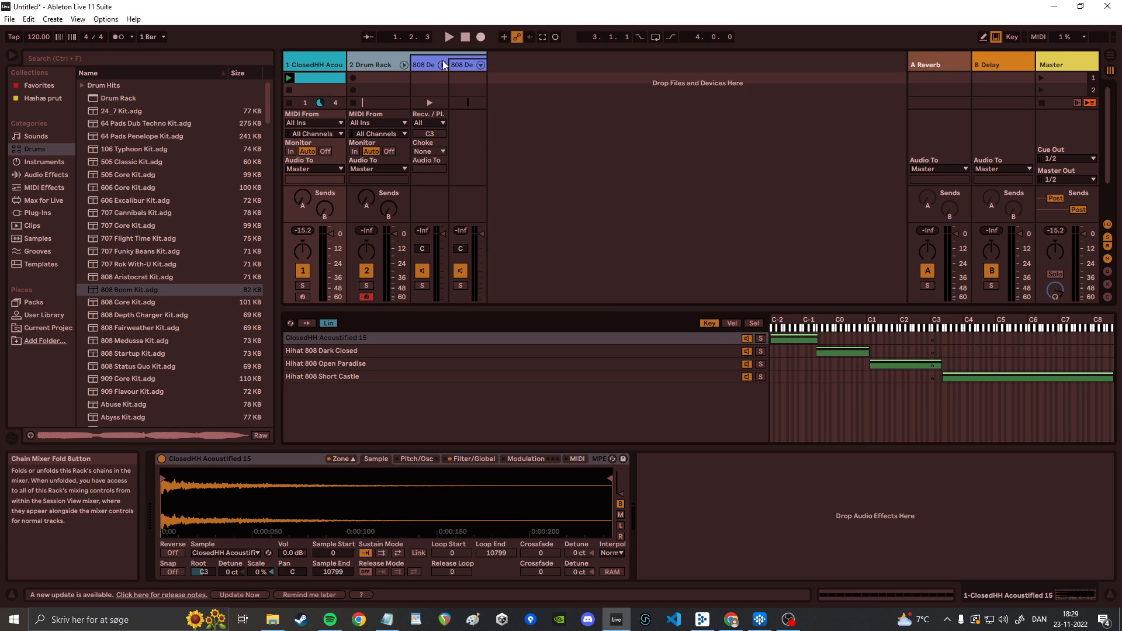
{"action": "left_click", "coordinate": [481, 65]}
Step: Examine the devices on the kit's individual kick, snare, clap, conga, tom and hi-hat chains
{"action": "left_click", "coordinate": [519, 67]}
{"action": "left_click", "coordinate": [549, 67]}
{"action": "left_click", "coordinate": [615, 70]}
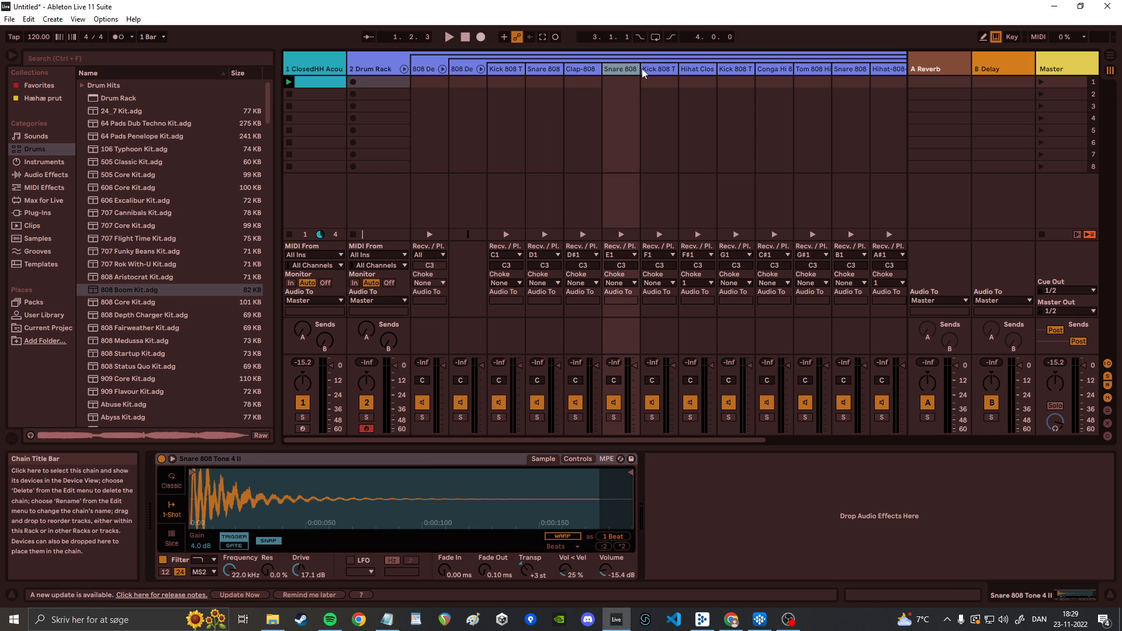
{"action": "left_click", "coordinate": [647, 70]}
{"action": "left_click", "coordinate": [696, 70]}
{"action": "left_click", "coordinate": [762, 71]}
{"action": "left_click", "coordinate": [810, 72]}
{"action": "left_click", "coordinate": [845, 70]}
{"action": "left_click", "coordinate": [882, 69]}
{"action": "left_click", "coordinate": [760, 57]}
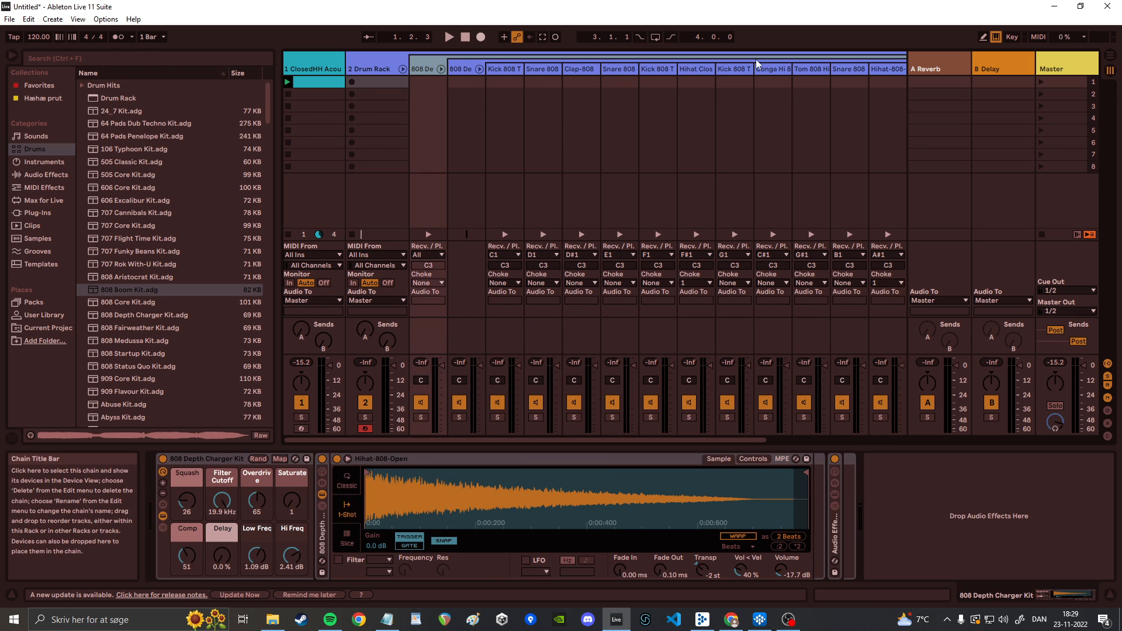
{"action": "left_click", "coordinate": [694, 69]}
{"action": "left_click", "coordinate": [579, 70]}
{"action": "left_click", "coordinate": [541, 70]}
{"action": "left_click", "coordinate": [459, 71]}
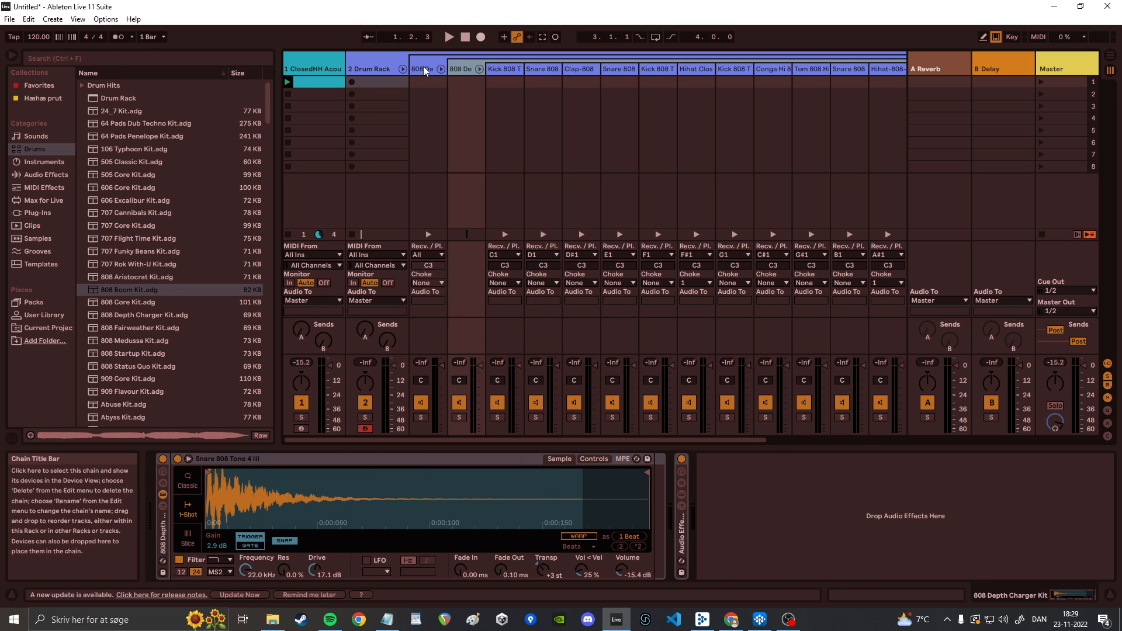
{"action": "left_click", "coordinate": [498, 69]}
{"action": "left_click", "coordinate": [543, 69]}
{"action": "left_click", "coordinate": [668, 81]}
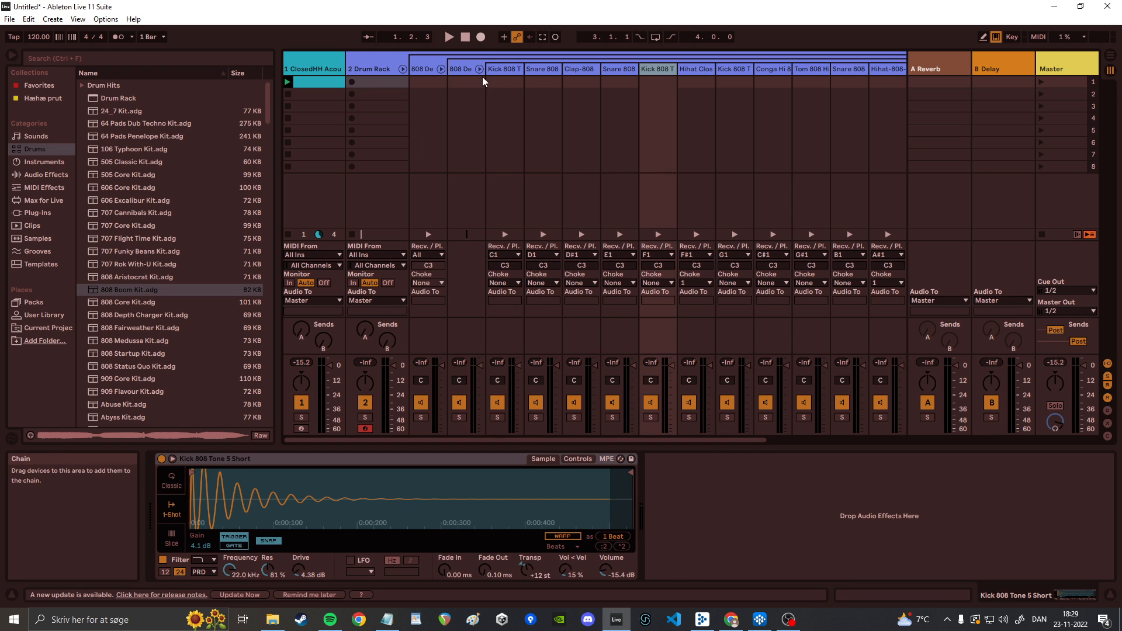
{"action": "left_click", "coordinate": [510, 70]}
Step: Delete the Drum Rack track and return to the Sampler on the hi-hat track
{"action": "left_click", "coordinate": [387, 67]}
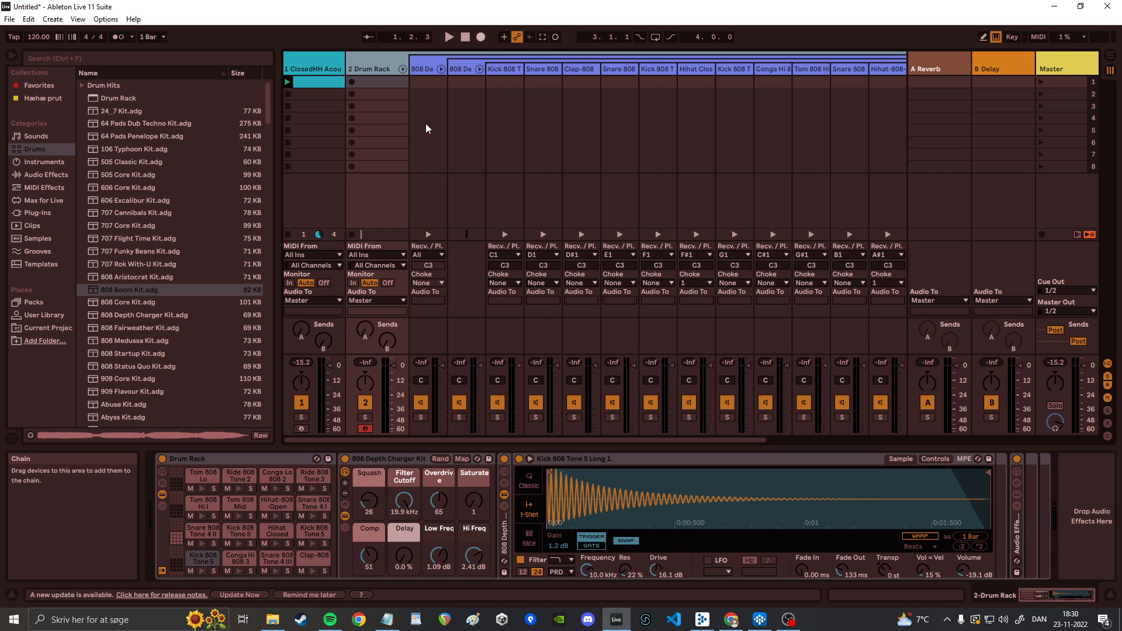
{"action": "key", "text": "Delete"}
{"action": "left_click", "coordinate": [333, 71]}
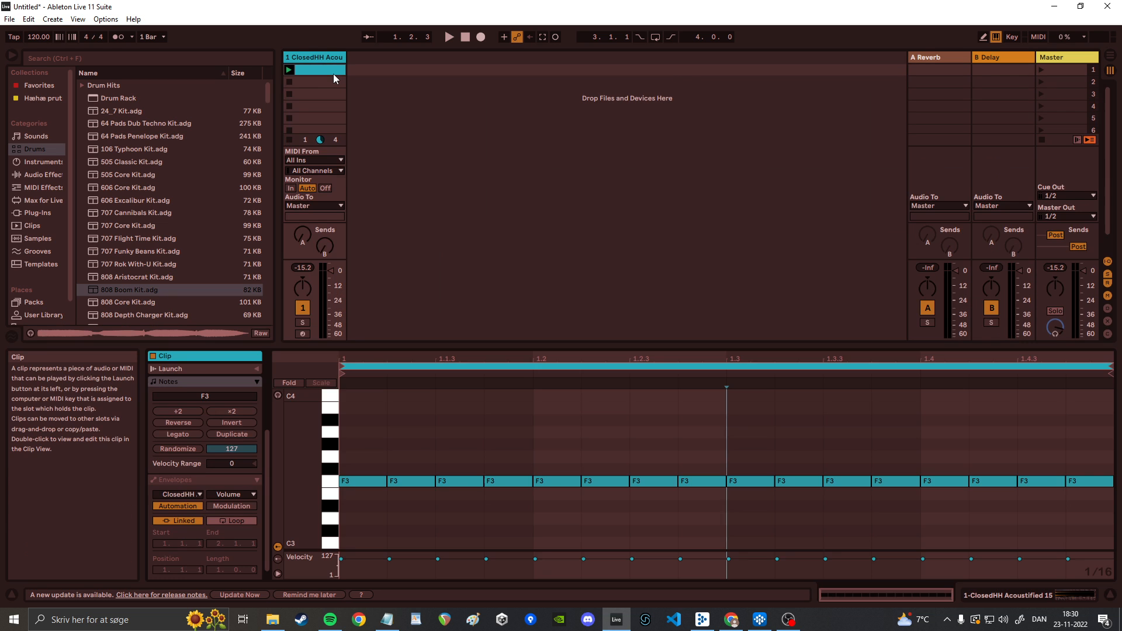
{"action": "left_click", "coordinate": [332, 61]}
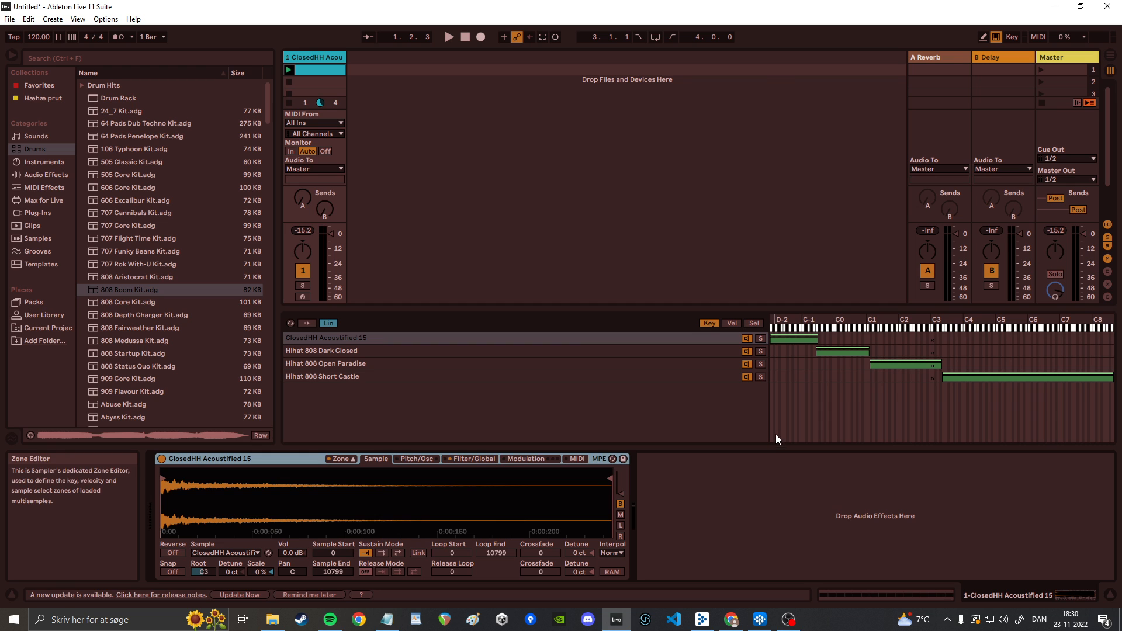
Step: Compare Sampler's velocity zones with its key zones and with the velocities of the F3 notes in the clip
{"action": "left_click", "coordinate": [732, 323]}
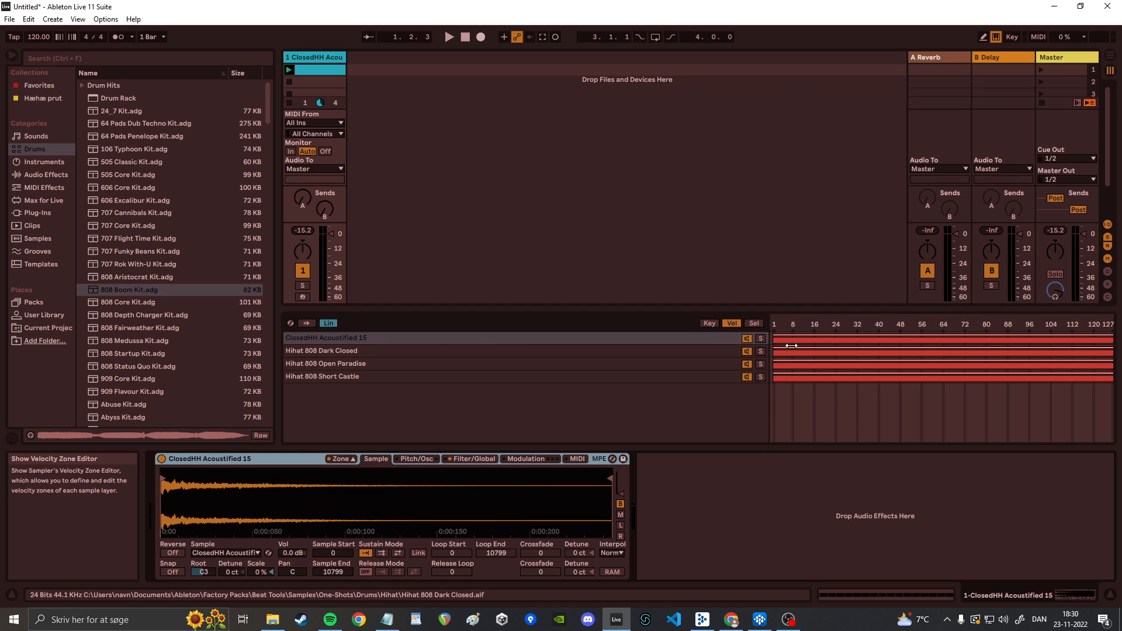
{"action": "left_click", "coordinate": [302, 70]}
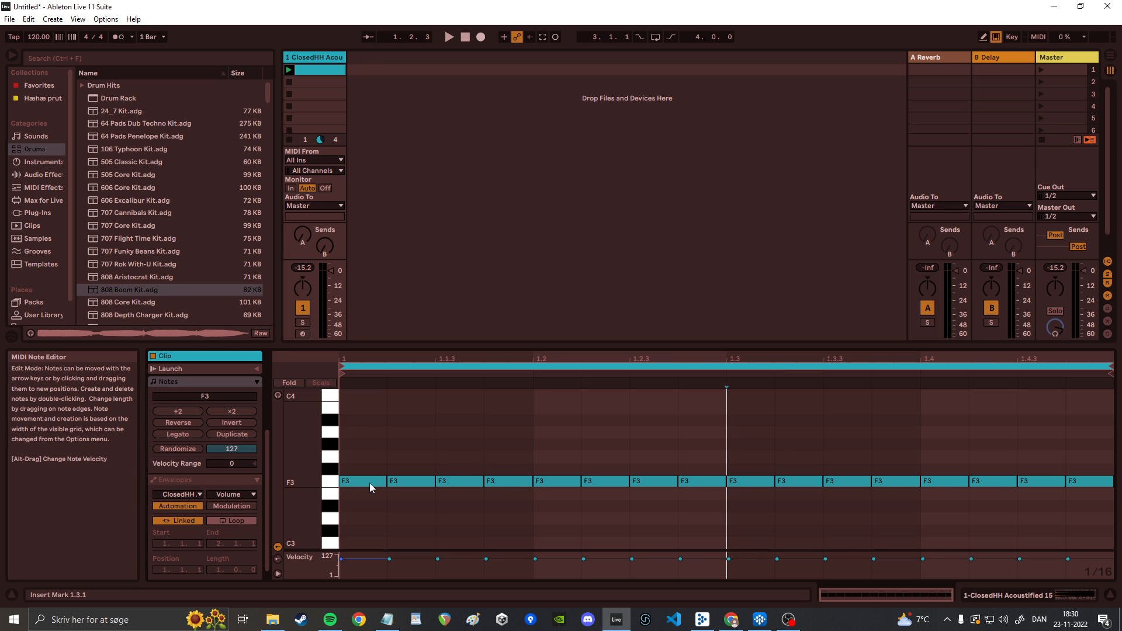
{"action": "left_click", "coordinate": [321, 58]}
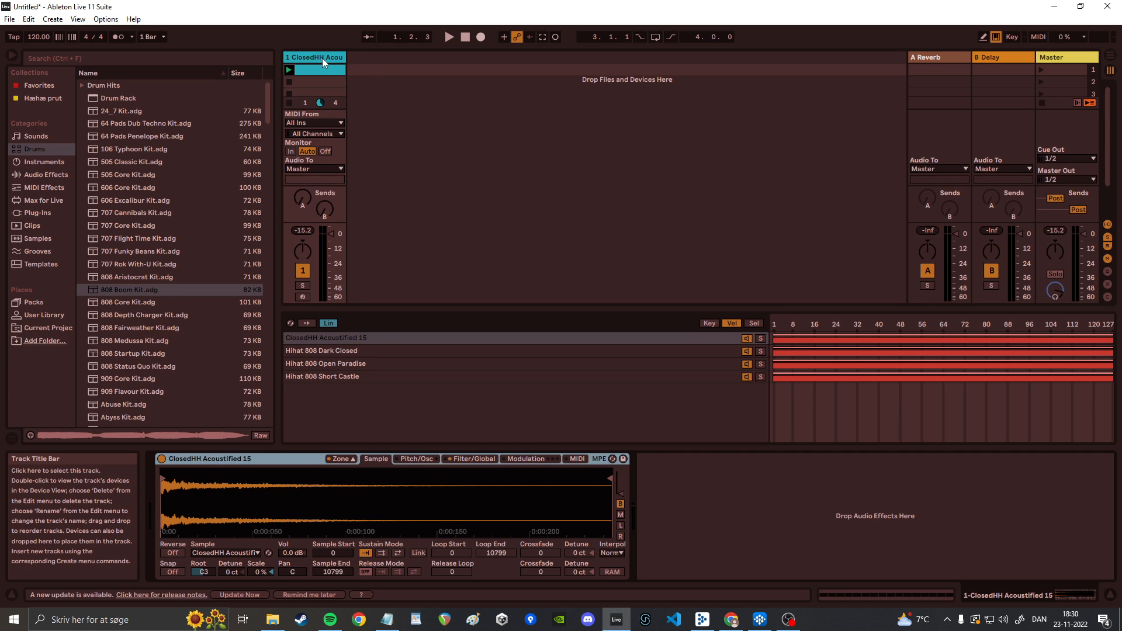
{"action": "left_click", "coordinate": [324, 68]}
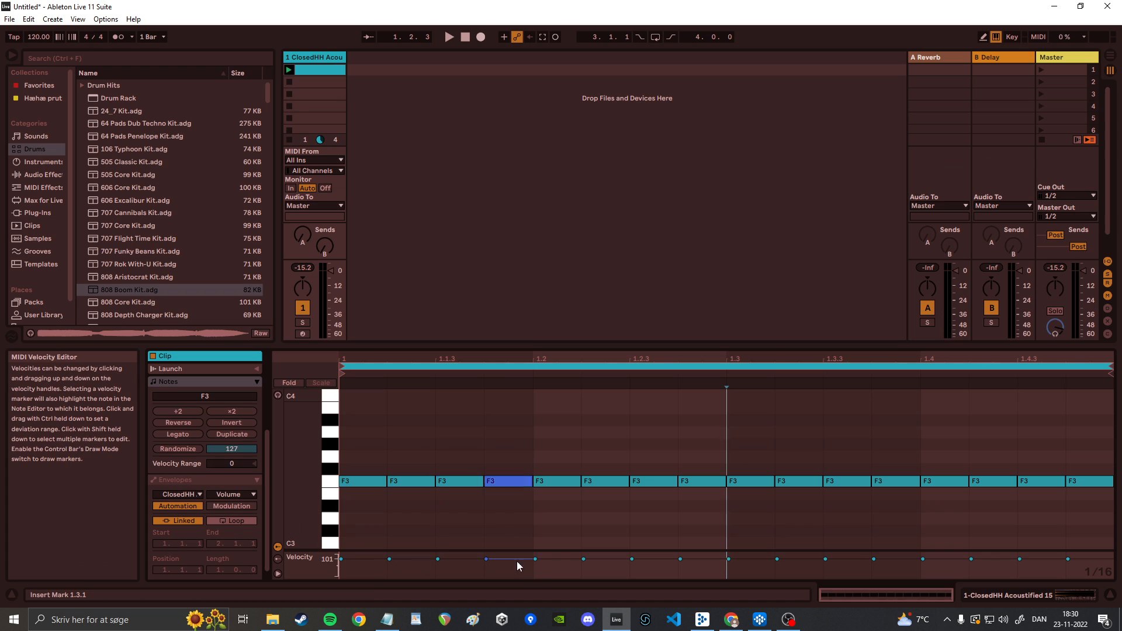
{"action": "left_click", "coordinate": [308, 57]}
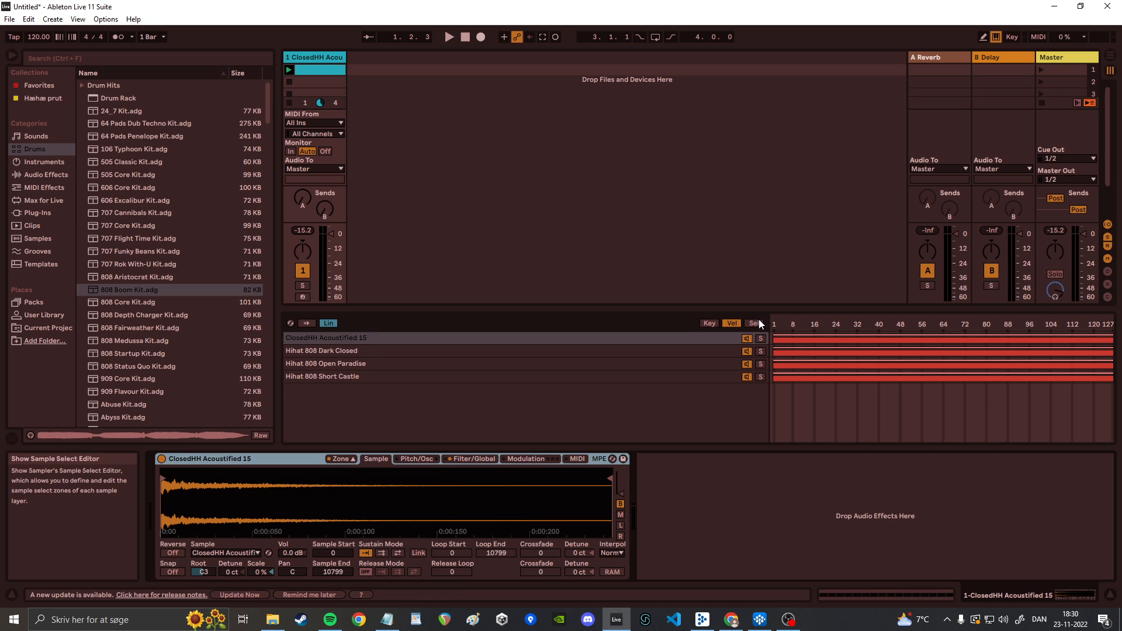
{"action": "left_click", "coordinate": [710, 323]}
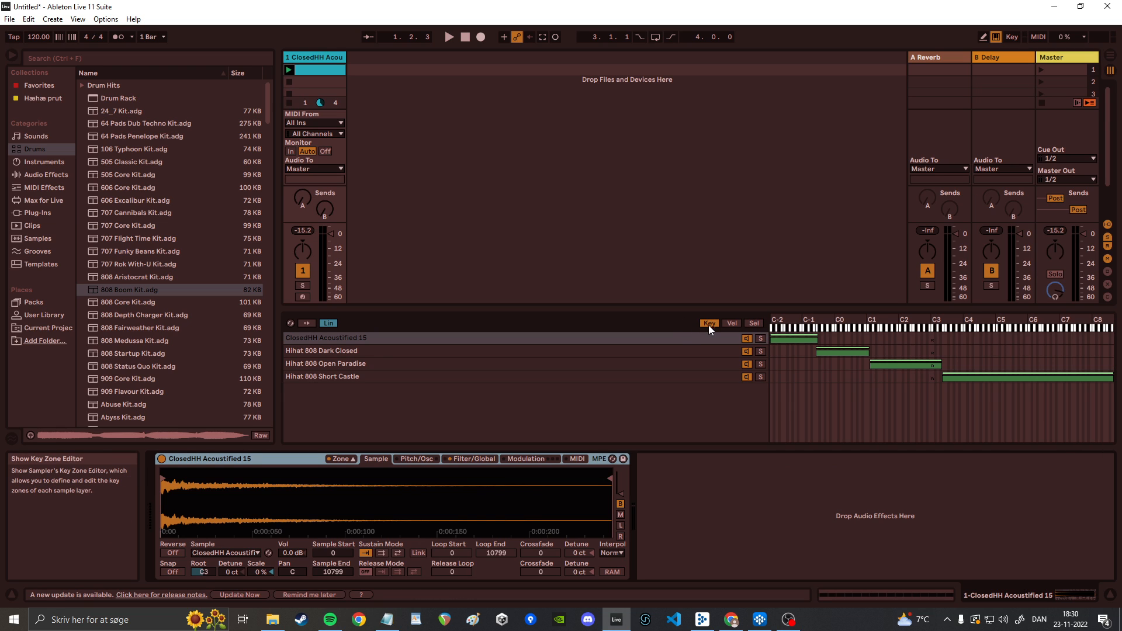
{"action": "left_click", "coordinate": [730, 323]}
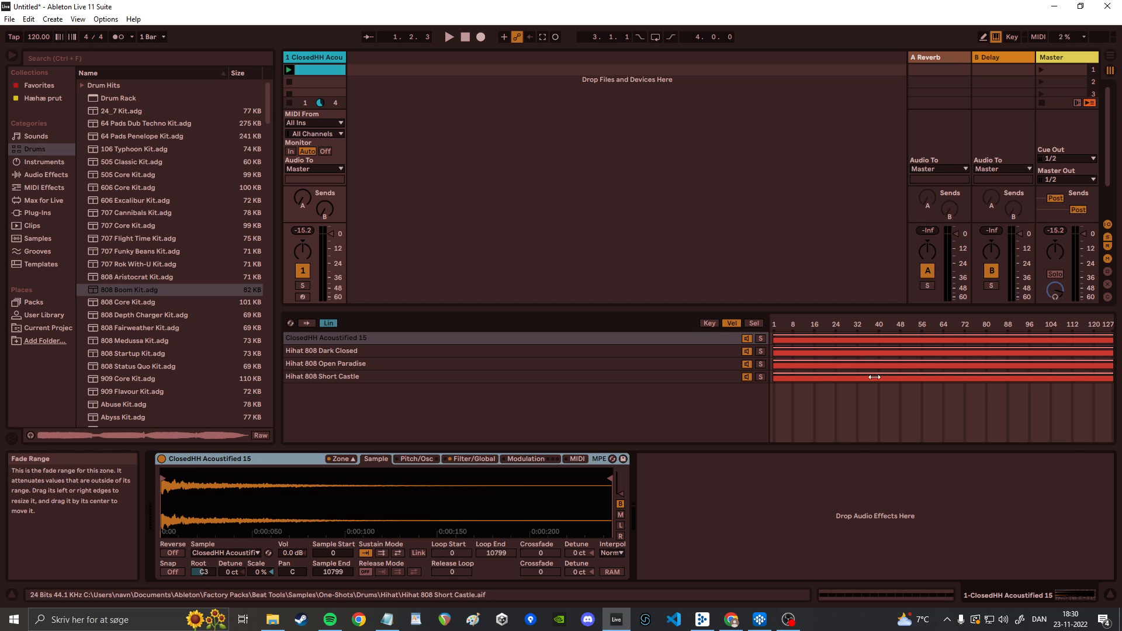
{"action": "left_click", "coordinate": [710, 323]}
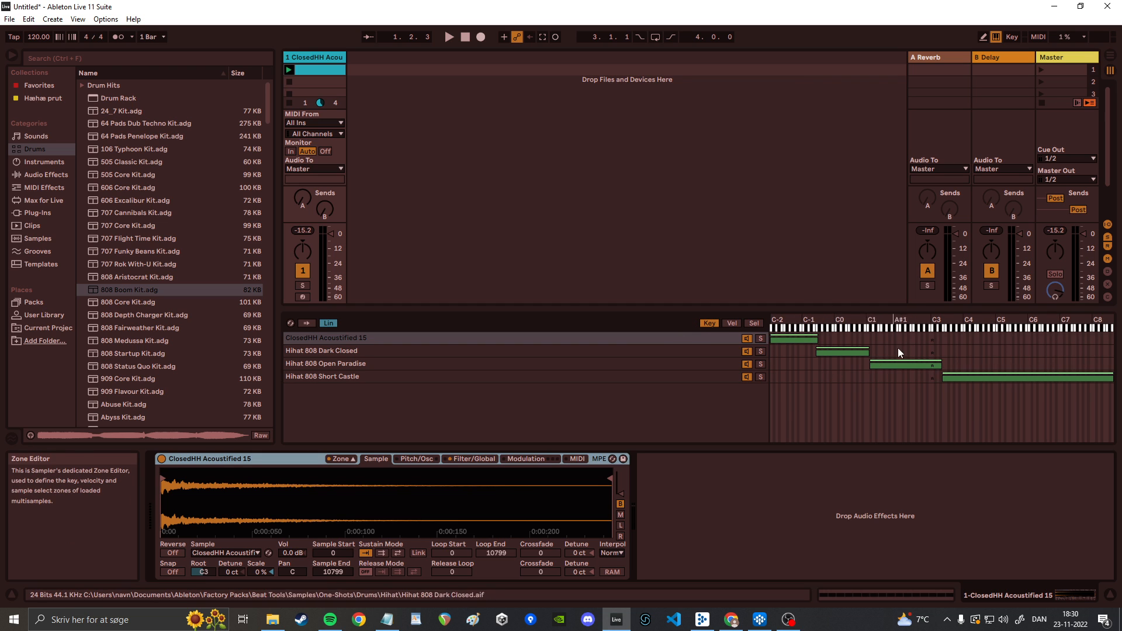
Step: Split the velocity range across the four layers in list order, with boundaries at about 23, 51 and 69
{"action": "left_click", "coordinate": [733, 323]}
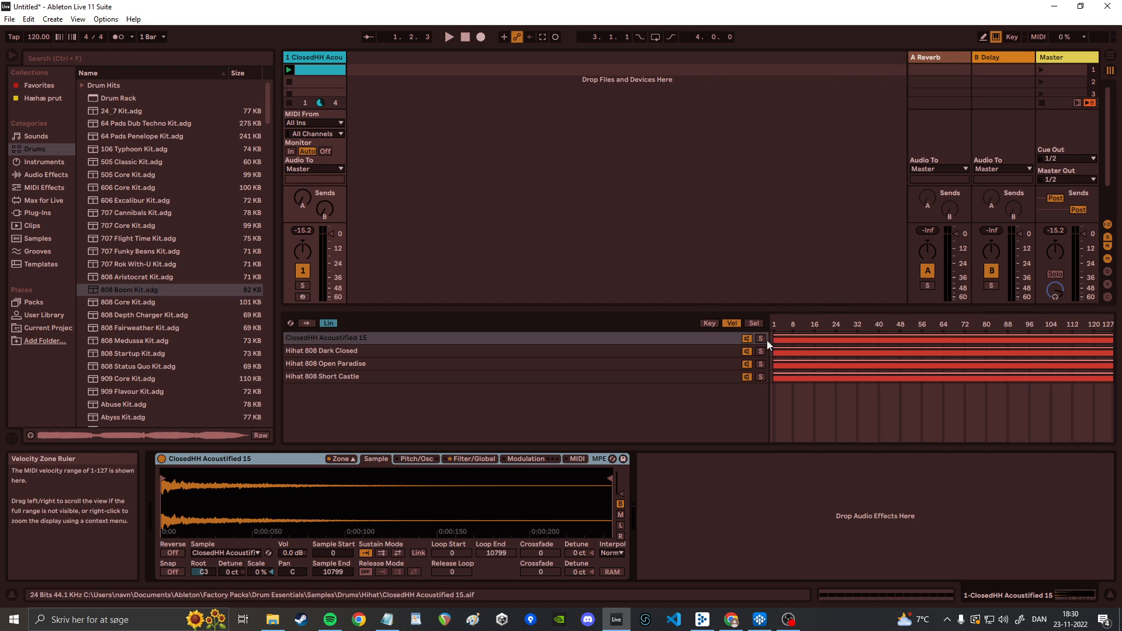
{"action": "left_click_drag", "start_coordinate": [1111, 339], "coordinate": [819, 337]}
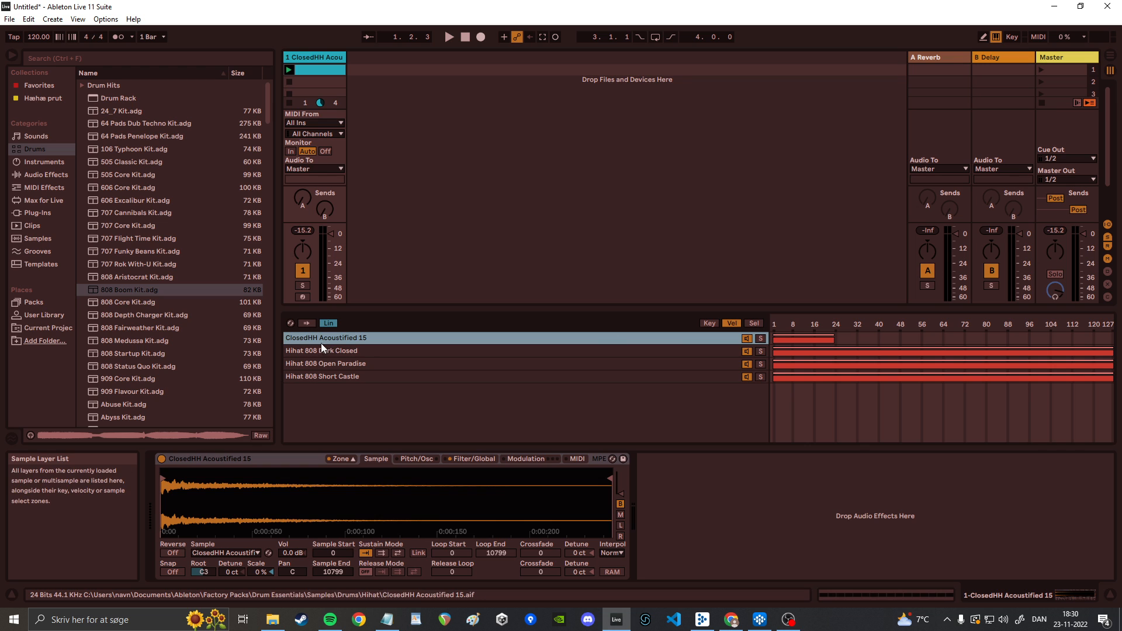
{"action": "left_click_drag", "start_coordinate": [773, 351], "coordinate": [832, 351]}
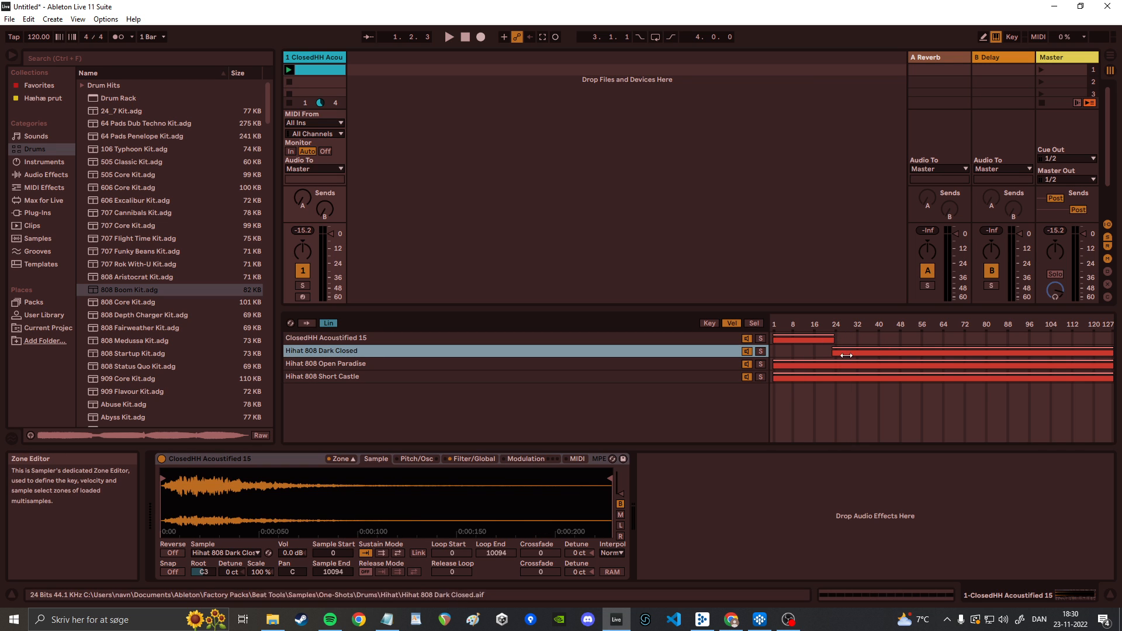
{"action": "left_click_drag", "start_coordinate": [1112, 352], "coordinate": [915, 365]}
{"action": "left_click_drag", "start_coordinate": [1113, 364], "coordinate": [957, 363]}
{"action": "left_click_drag", "start_coordinate": [774, 379], "coordinate": [945, 378]}
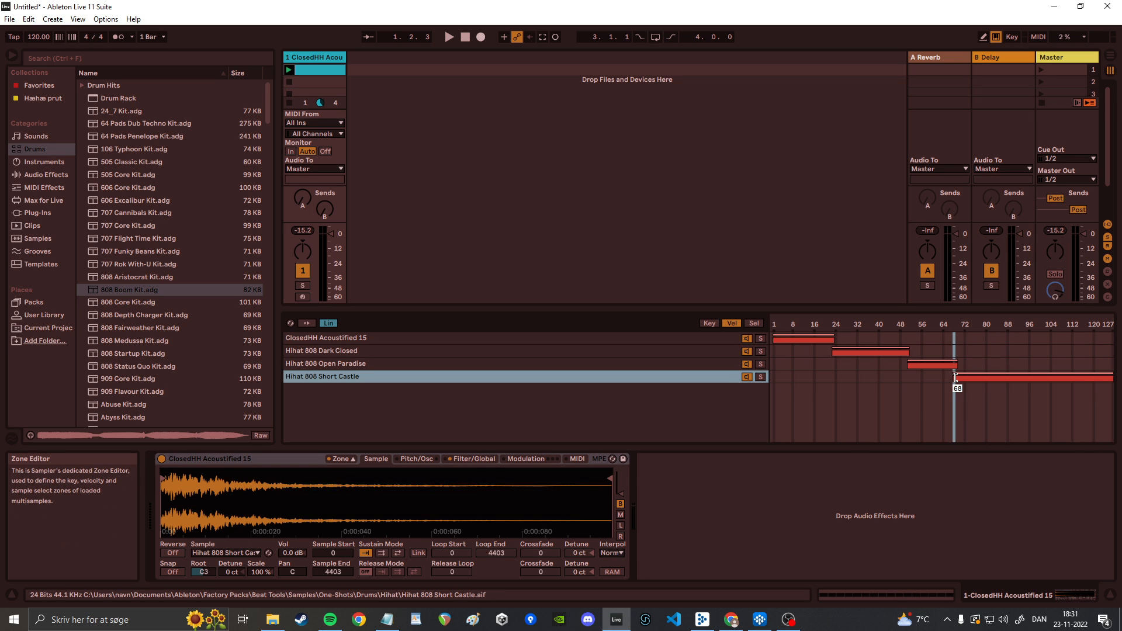
Step: Review the sample of each hi-hat layer against its velocity zone
{"action": "left_click", "coordinate": [511, 340]}
{"action": "left_click", "coordinate": [515, 353]}
{"action": "left_click", "coordinate": [519, 367]}
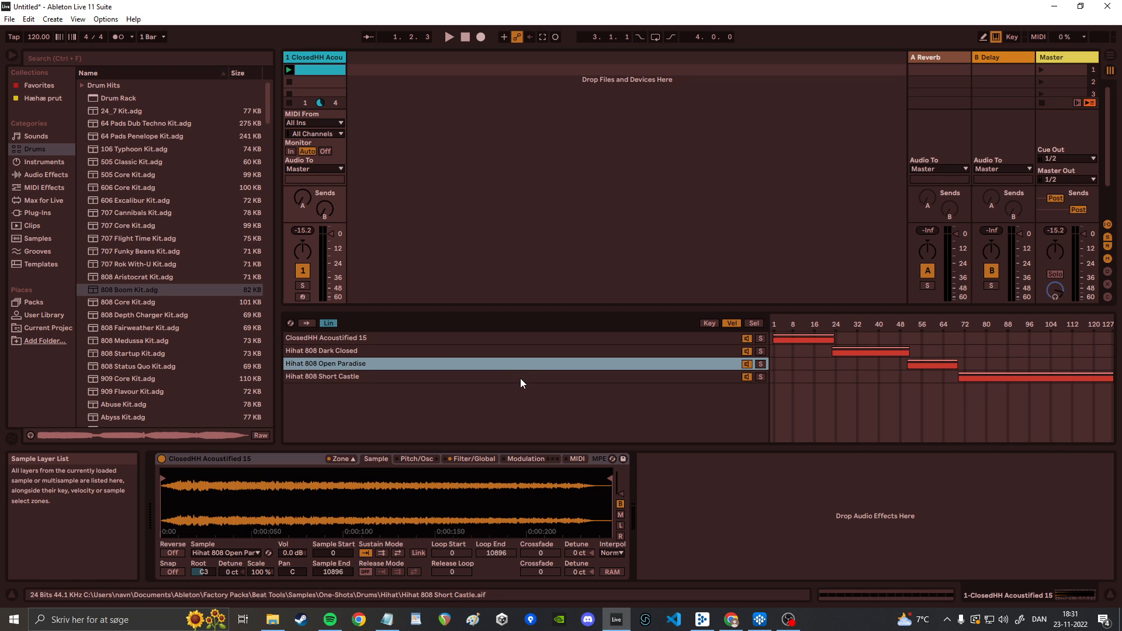
{"action": "left_click", "coordinate": [520, 378]}
{"action": "left_click", "coordinate": [524, 366]}
{"action": "left_click", "coordinate": [524, 355]}
{"action": "left_click", "coordinate": [527, 342]}
Step: Check the clip's note velocities and play it briefly to hear the velocity layer they trigger
{"action": "left_click", "coordinate": [310, 68]}
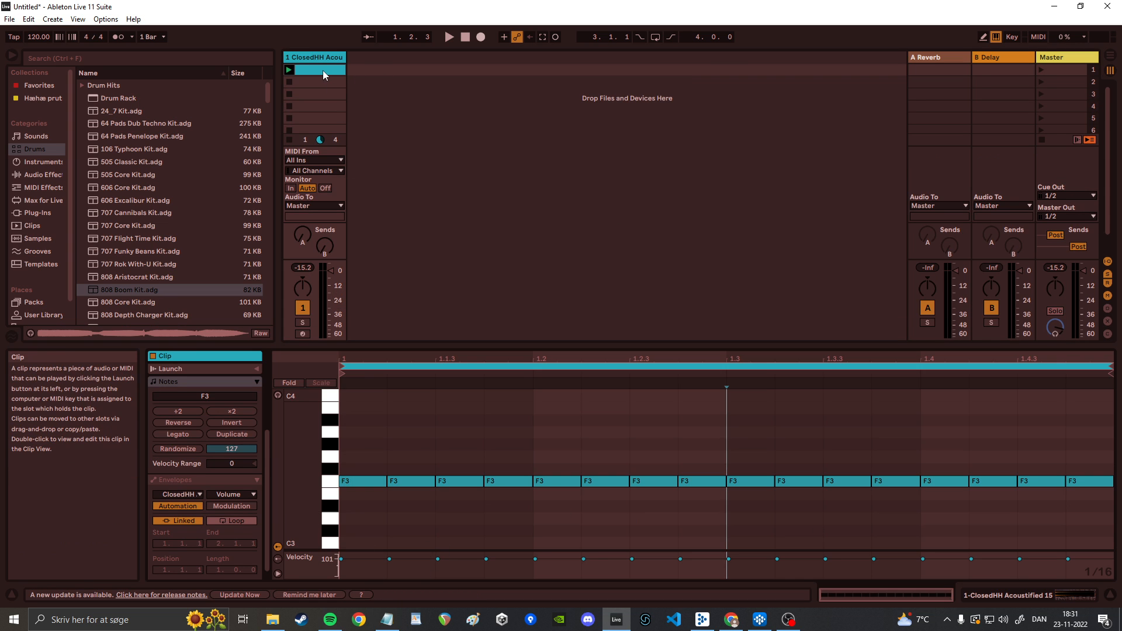
{"action": "left_click", "coordinate": [312, 56]}
{"action": "key", "text": "space"}
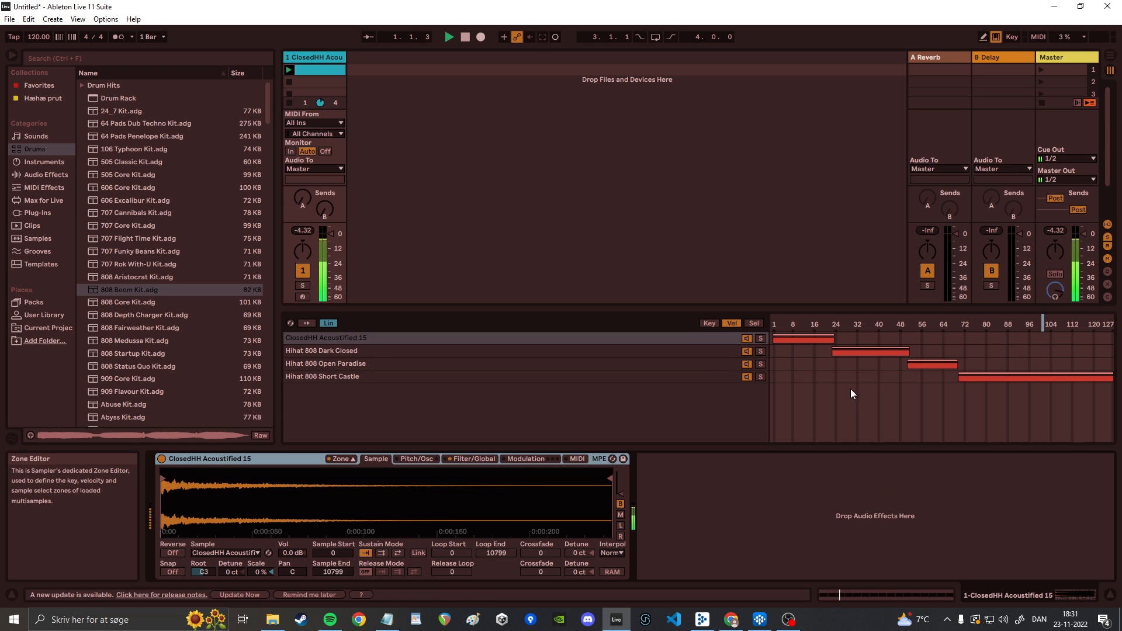
{"action": "key", "text": "space"}
Step: Extend the key zones of all four hi-hat layers so that each one spans the full keyboard range
{"action": "left_click", "coordinate": [705, 325]}
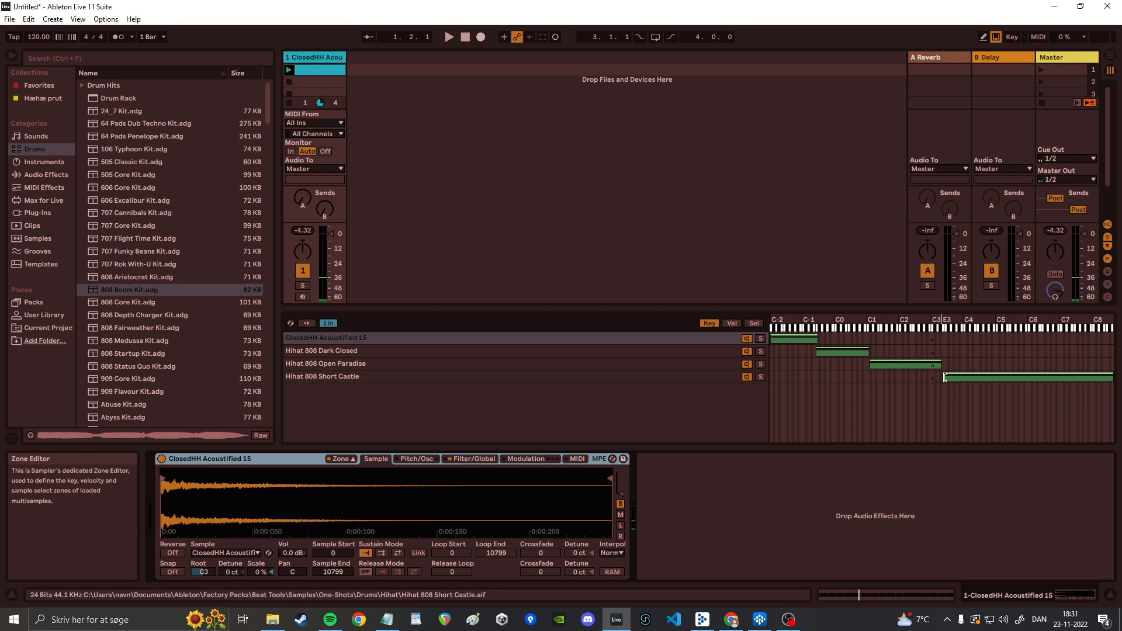
{"action": "left_click_drag", "start_coordinate": [944, 377], "coordinate": [770, 378]}
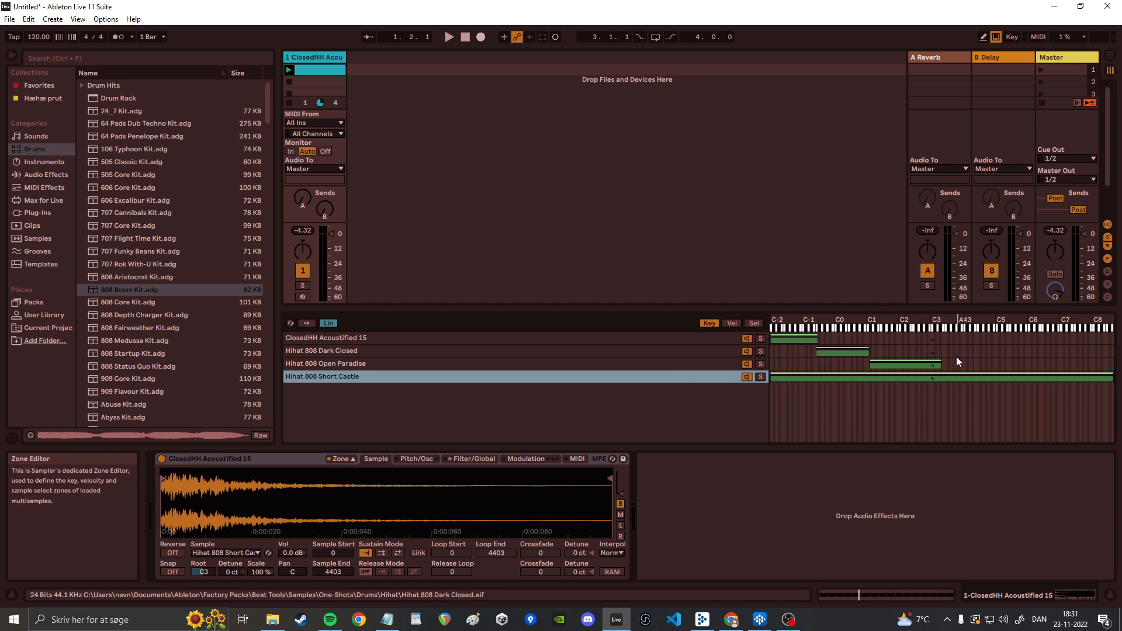
{"action": "left_click_drag", "start_coordinate": [941, 365], "coordinate": [1114, 365]}
{"action": "left_click_drag", "start_coordinate": [871, 365], "coordinate": [771, 364]}
{"action": "left_click_drag", "start_coordinate": [869, 352], "coordinate": [1114, 351]}
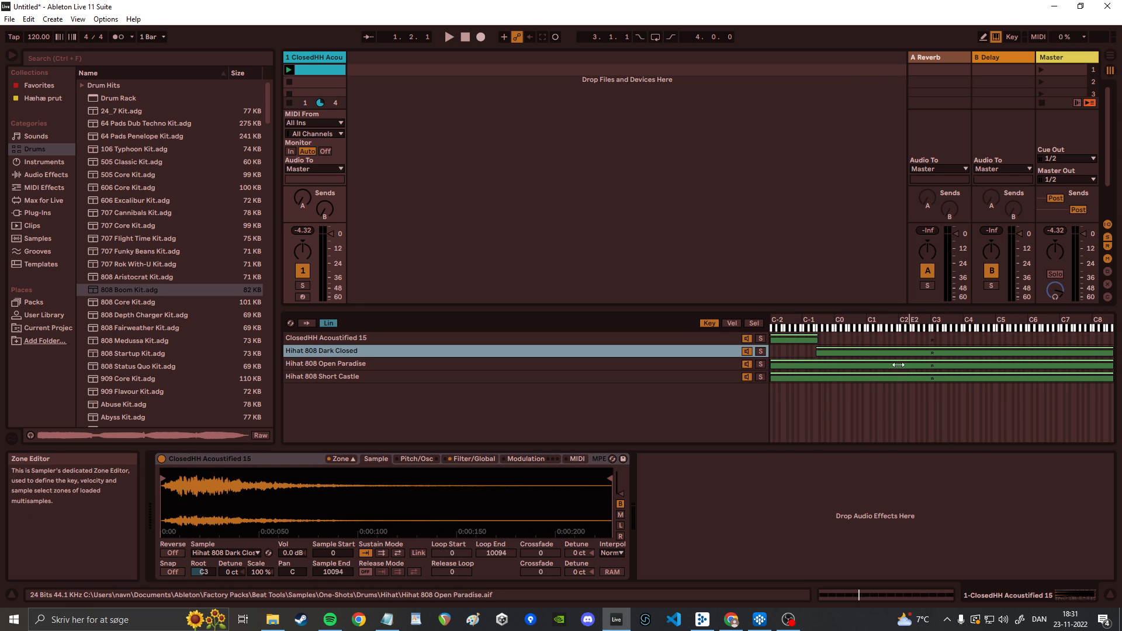
{"action": "left_click_drag", "start_coordinate": [817, 351], "coordinate": [1120, 340]}
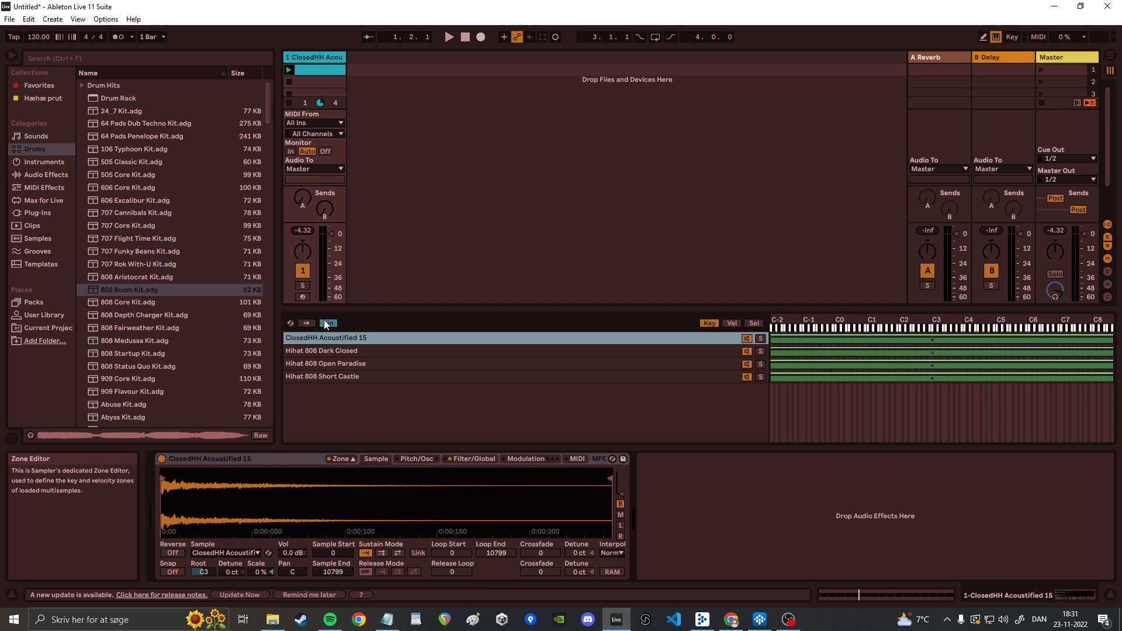
Step: Compare Sampler's velocity zones with its full-range key zones and play the clip briefly
{"action": "left_click", "coordinate": [732, 323]}
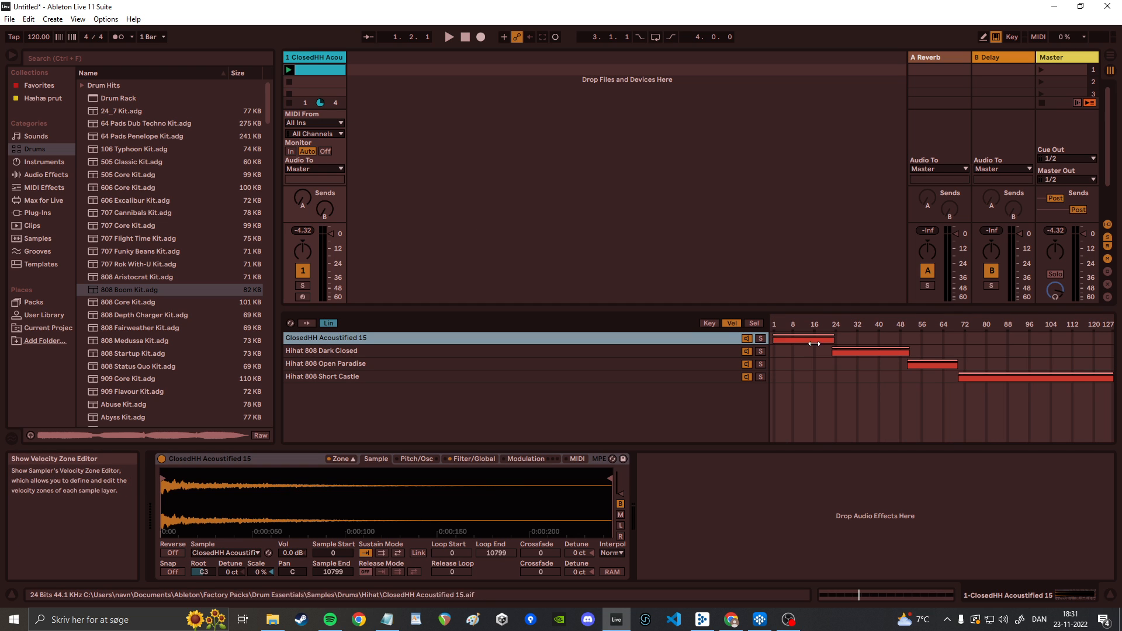
{"action": "left_click", "coordinate": [710, 323]}
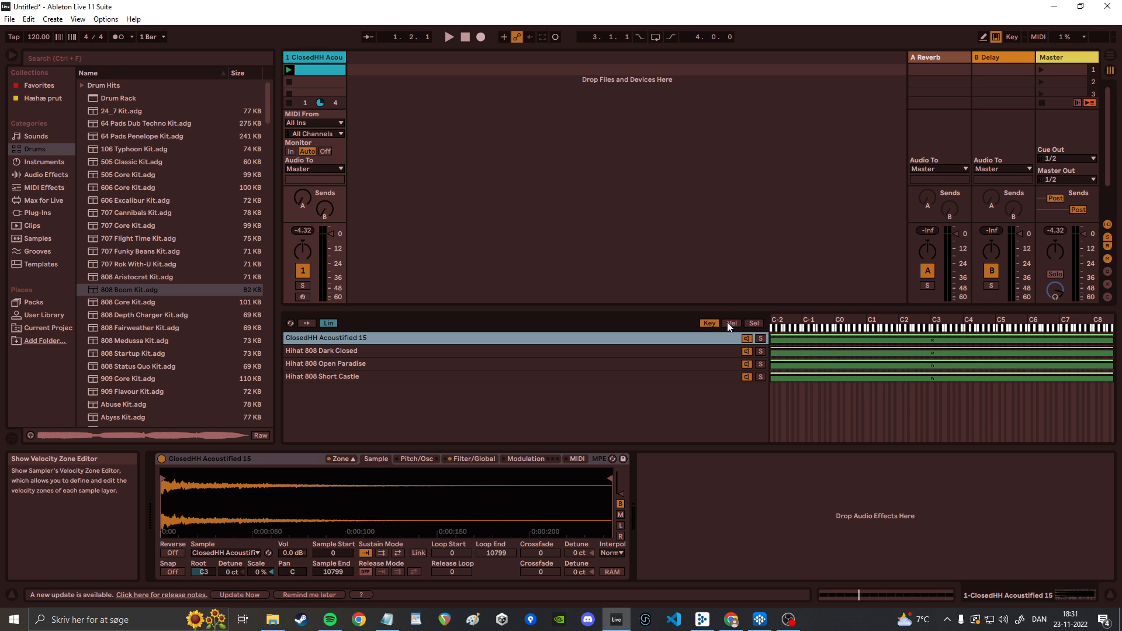
{"action": "left_click", "coordinate": [727, 323]}
{"action": "key", "text": "space"}
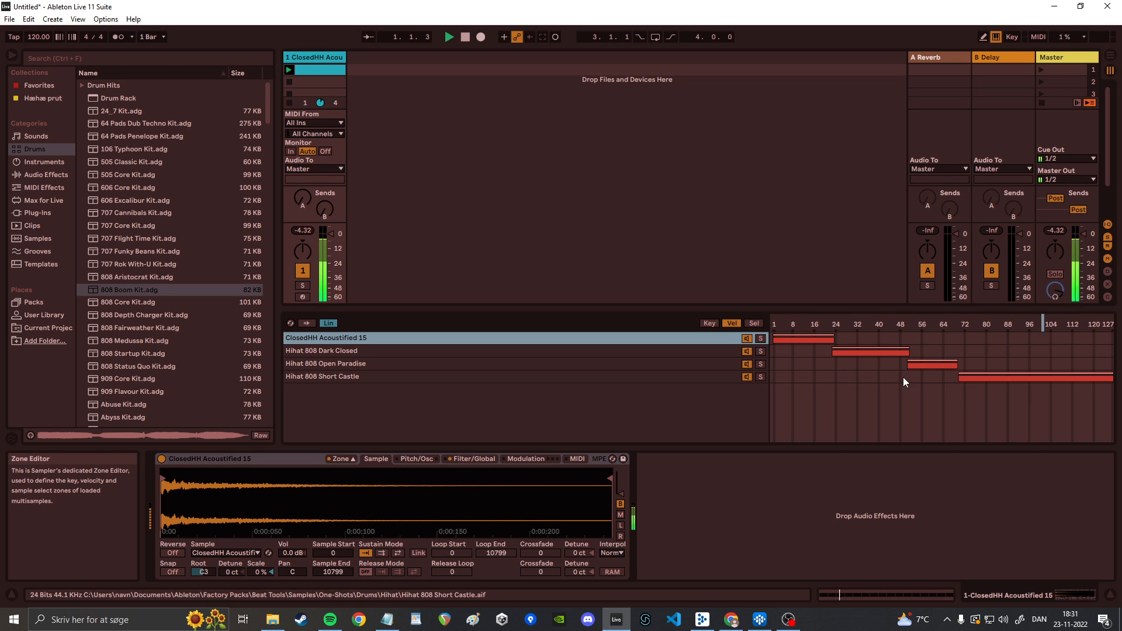
{"action": "key", "text": "space"}
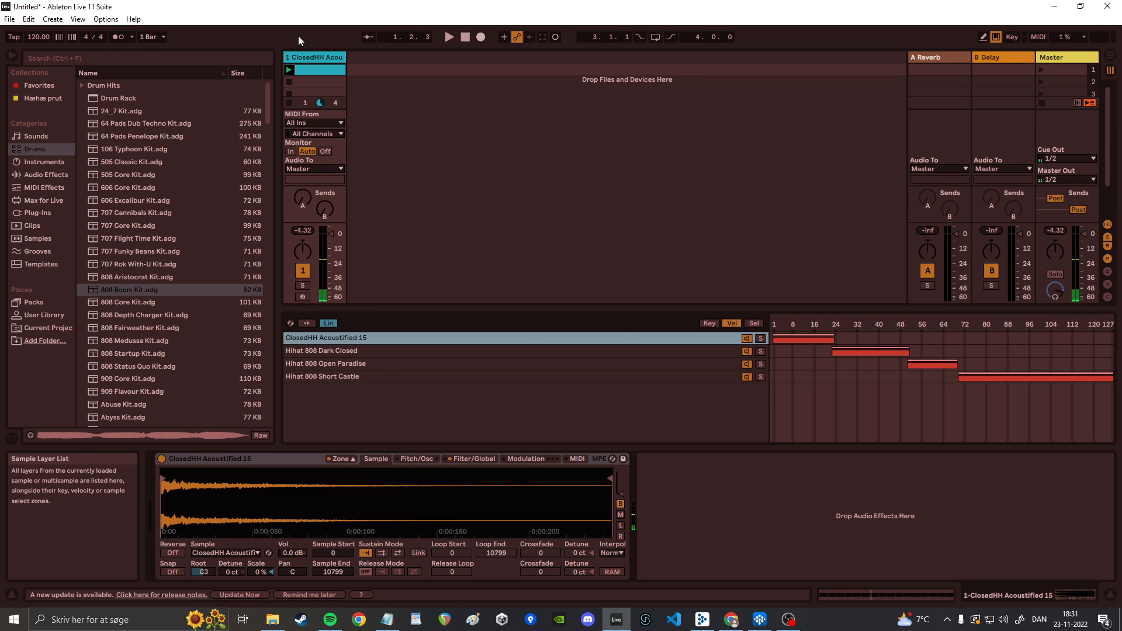
Step: Draw varied velocities across the clip's F3 notes, ranging from about 1 to 127
{"action": "double_click", "coordinate": [314, 69]}
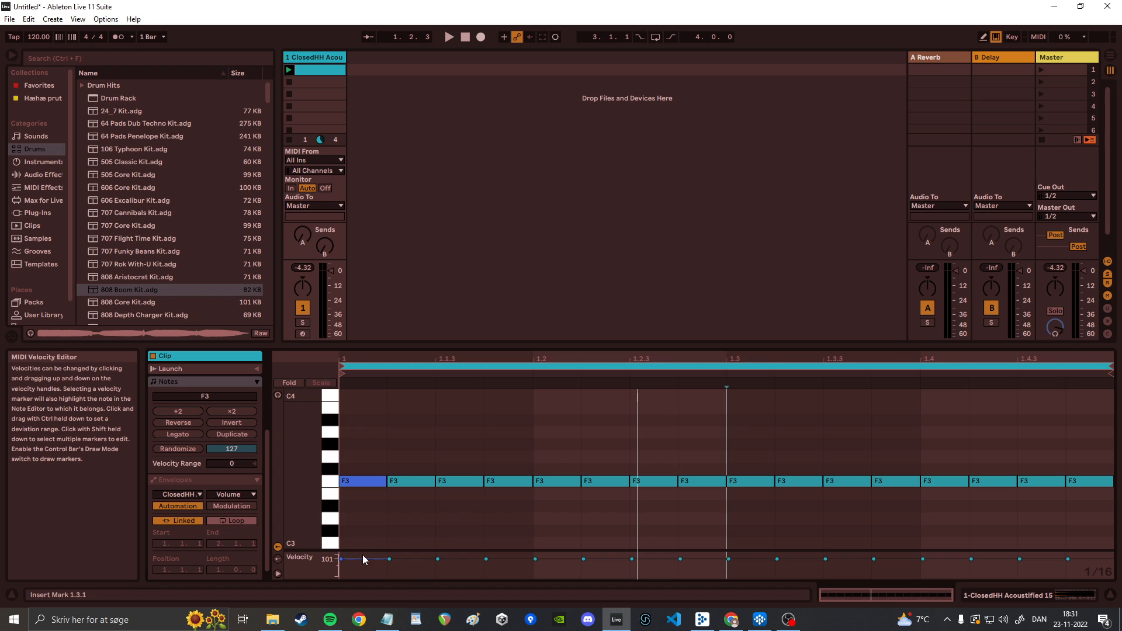
{"action": "key", "text": "b"}
{"action": "mouse_move", "coordinate": [364, 552]}
{"action": "left_mouse_down"}
{"action": "mouse_move", "coordinate": [376, 518]}
{"action": "mouse_move", "coordinate": [558, 565]}
{"action": "left_mouse_up"}
{"action": "left_click_drag", "start_coordinate": [678, 551], "coordinate": [886, 548]}
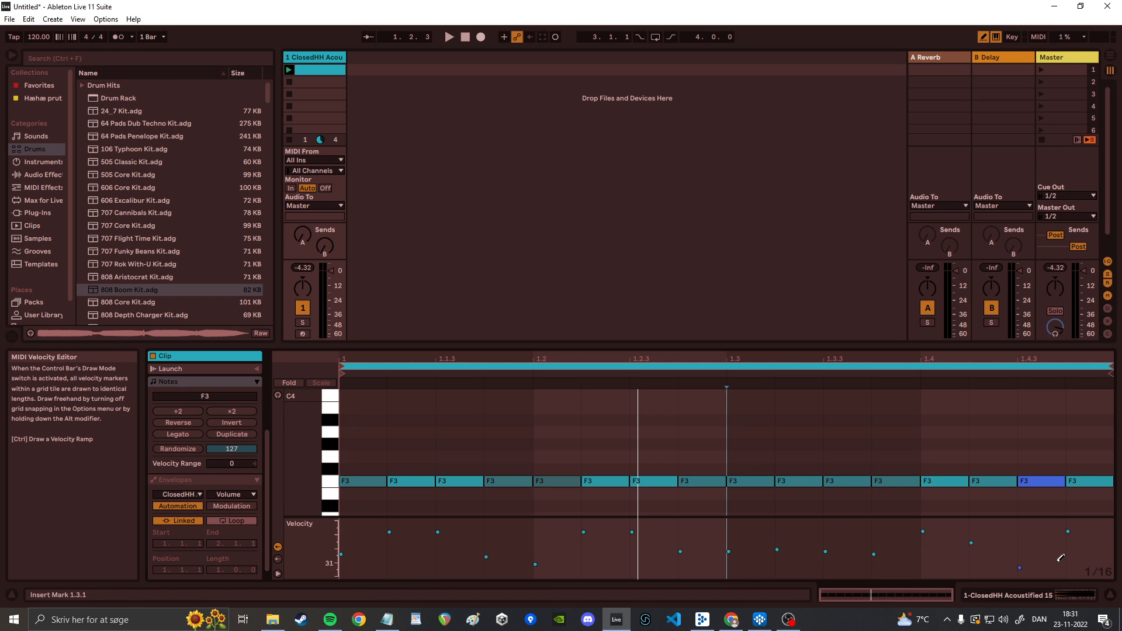
{"action": "left_click_drag", "start_coordinate": [1061, 558], "coordinate": [1092, 576]}
{"action": "left_click_drag", "start_coordinate": [867, 530], "coordinate": [848, 514]}
{"action": "mouse_move", "coordinate": [710, 565]}
{"action": "left_mouse_down"}
{"action": "mouse_move", "coordinate": [633, 506]}
{"action": "mouse_move", "coordinate": [590, 513]}
{"action": "left_mouse_up"}
{"action": "left_click_drag", "start_coordinate": [432, 530], "coordinate": [433, 549]}
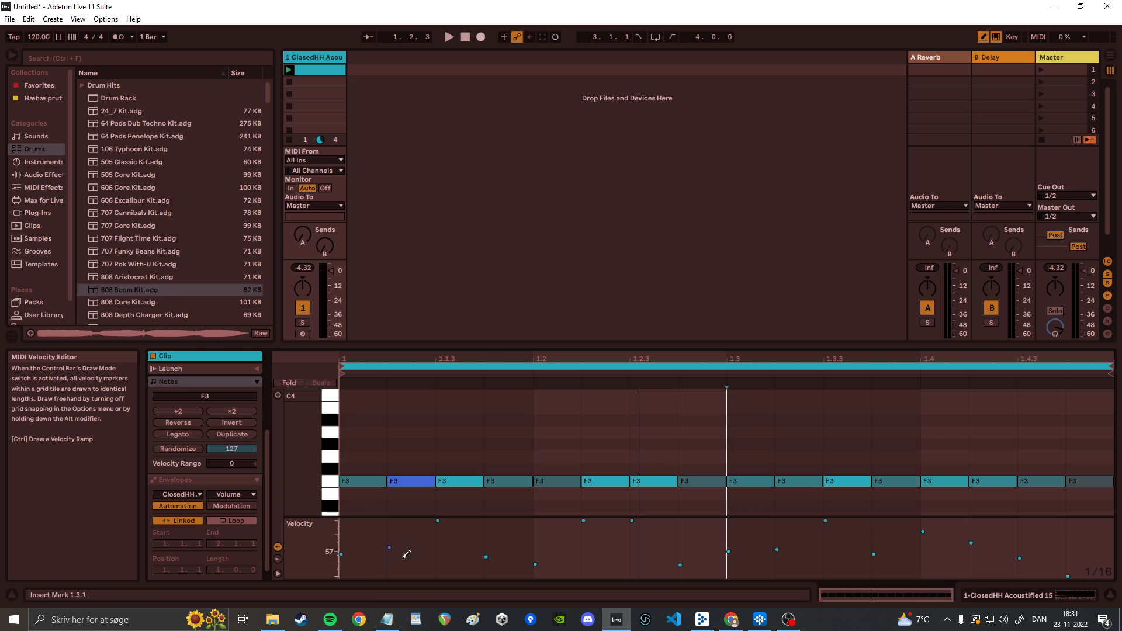
{"action": "left_click_drag", "start_coordinate": [359, 567], "coordinate": [357, 578]}
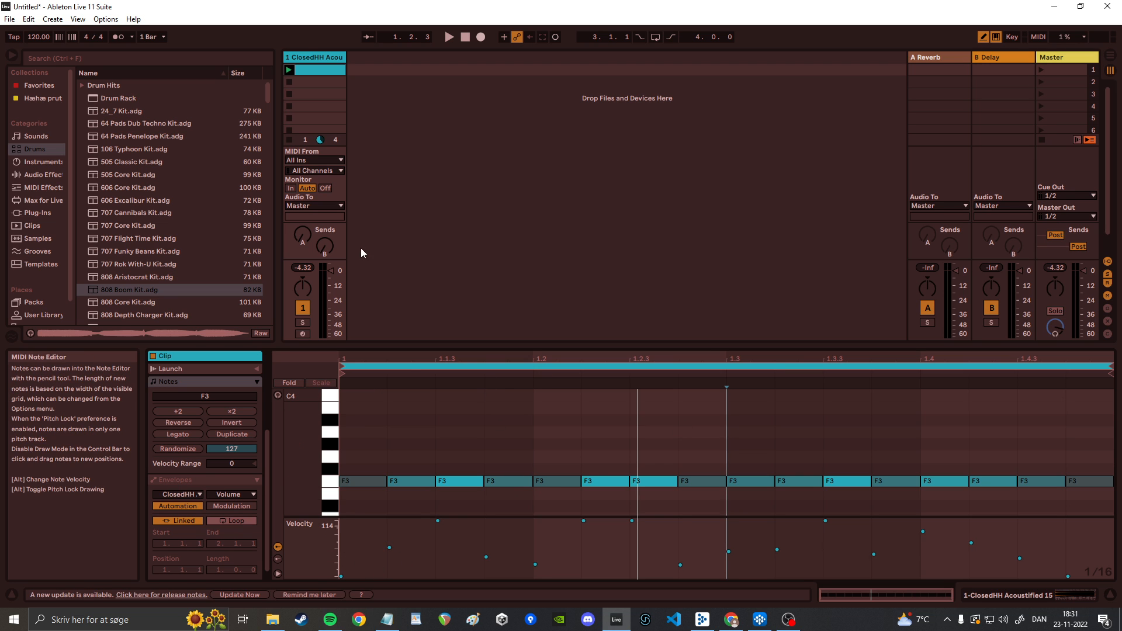
Step: Play the clip with its varied velocities and watch how the notes register in Sampler's key and velocity zones
{"action": "left_click", "coordinate": [308, 57]}
{"action": "key", "text": "space"}
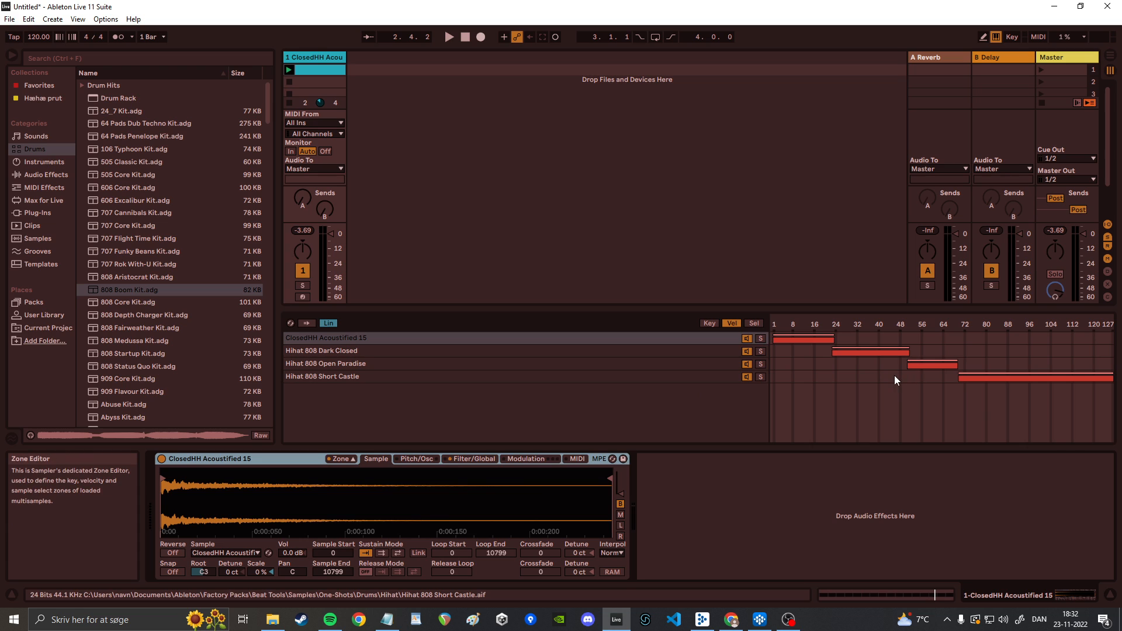
{"action": "left_click", "coordinate": [709, 325]}
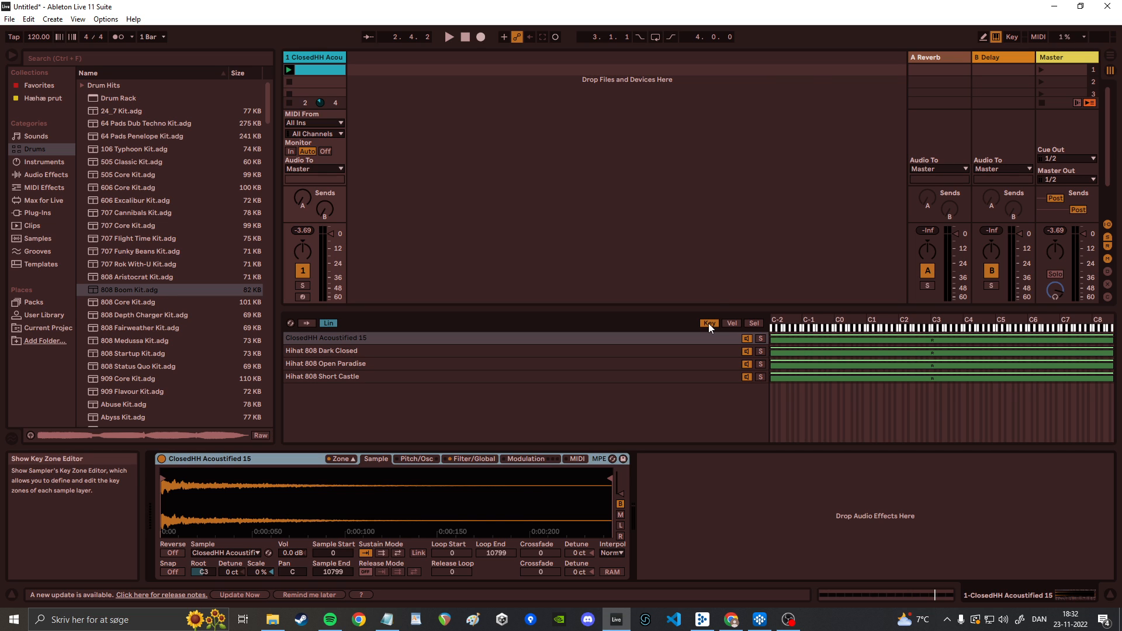
{"action": "key", "text": "space"}
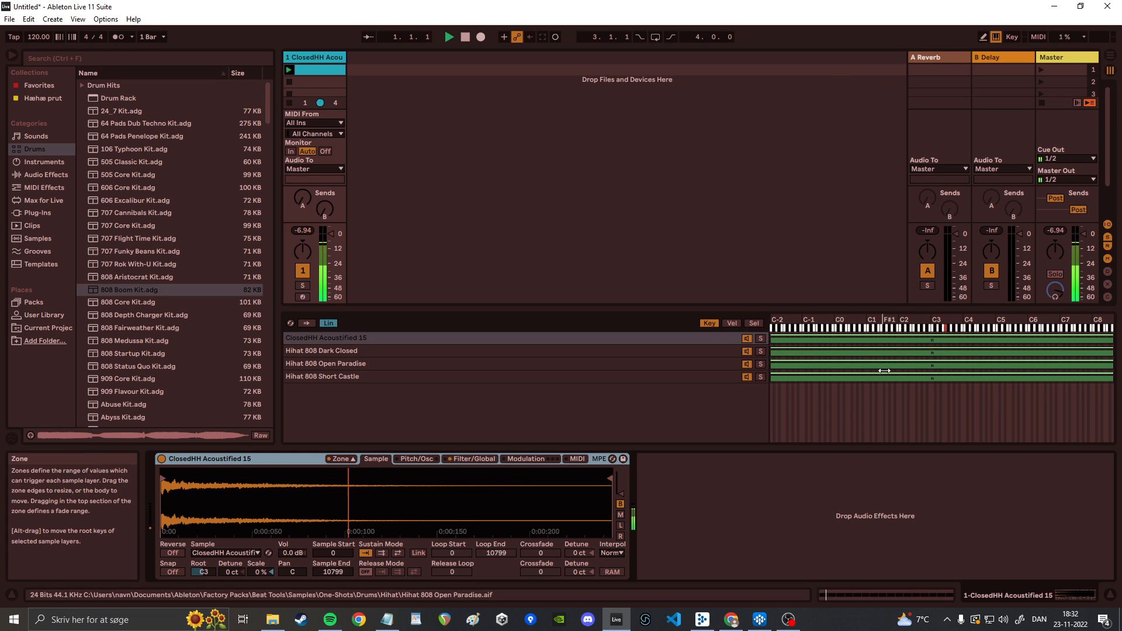
{"action": "left_click", "coordinate": [734, 324]}
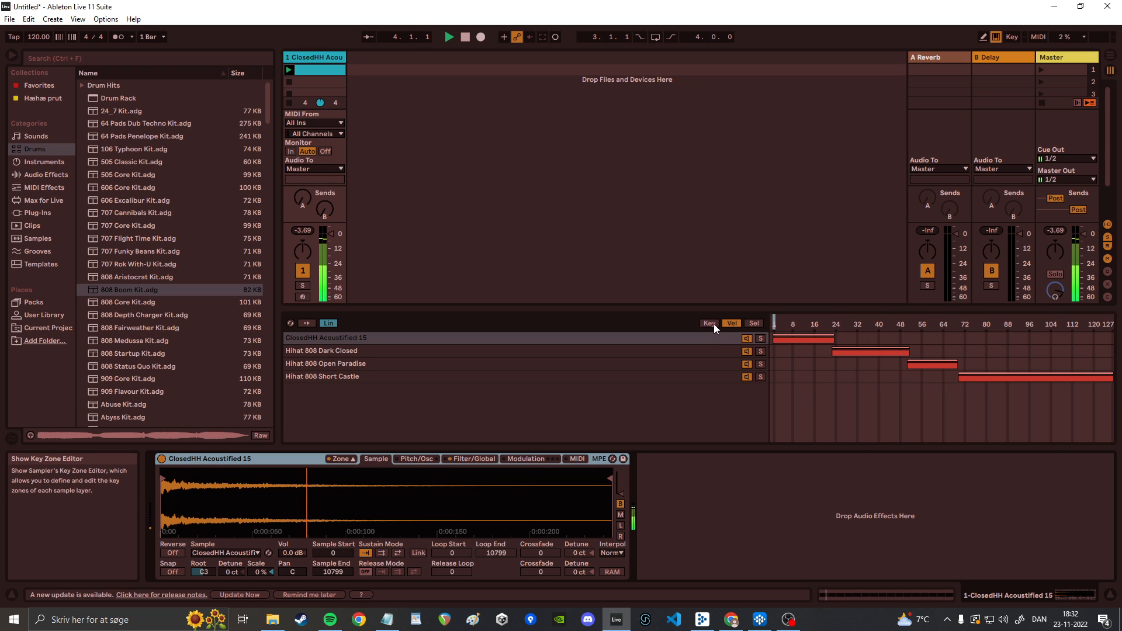
{"action": "key", "text": "space"}
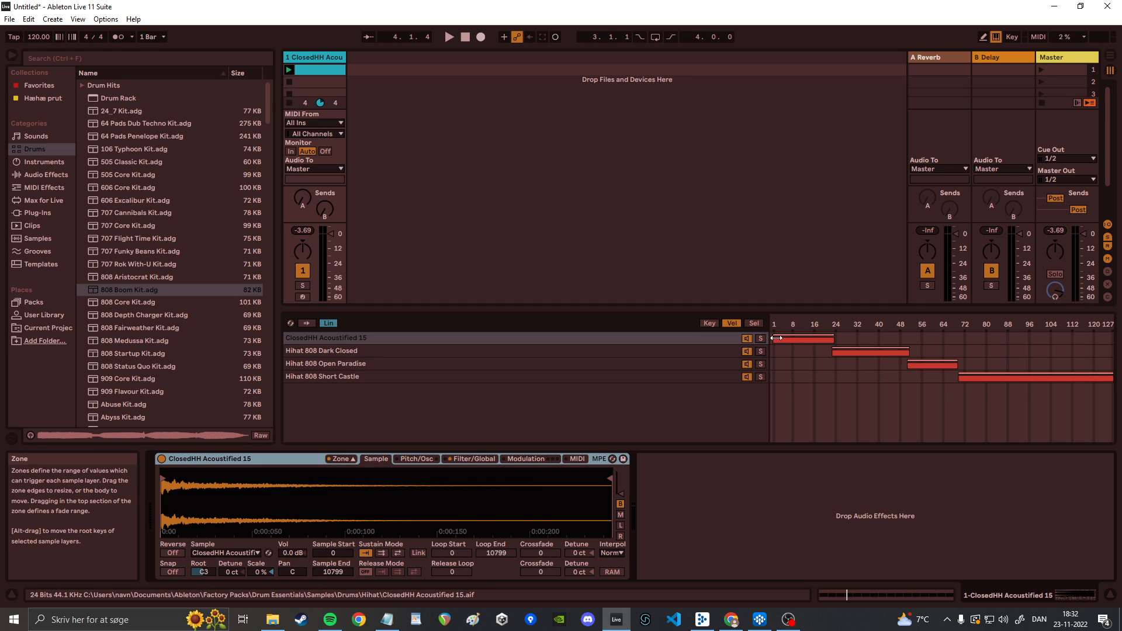
Step: Compare how the four layers overlap in the key zones but are separated in the velocity zones
{"action": "left_click", "coordinate": [710, 323]}
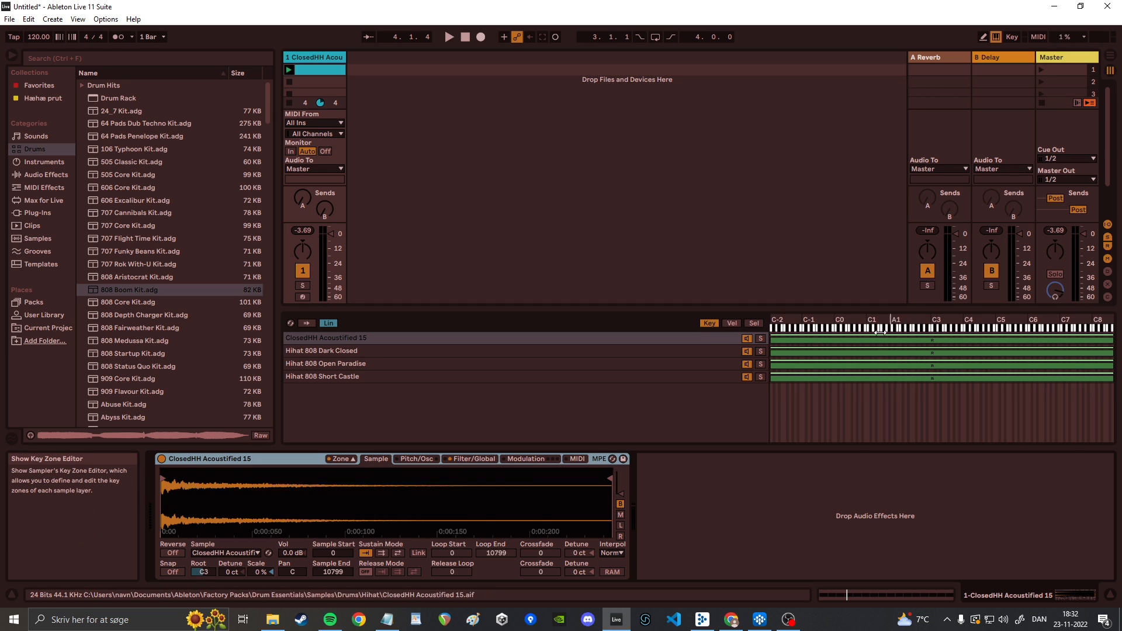
{"action": "left_click", "coordinate": [732, 323]}
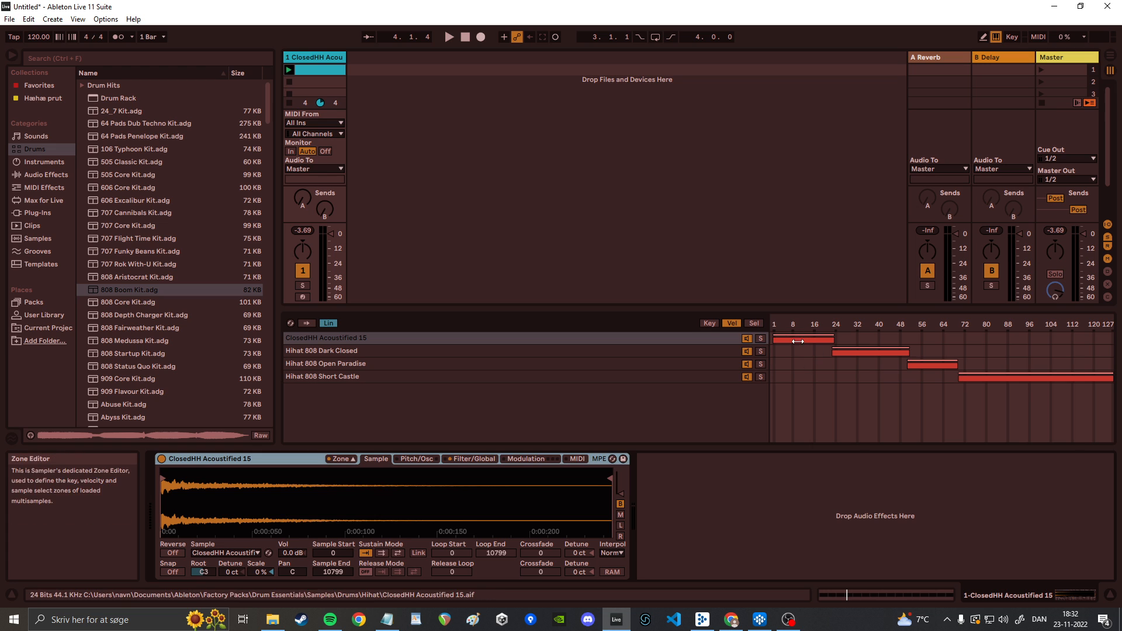
{"action": "left_click", "coordinate": [710, 323]}
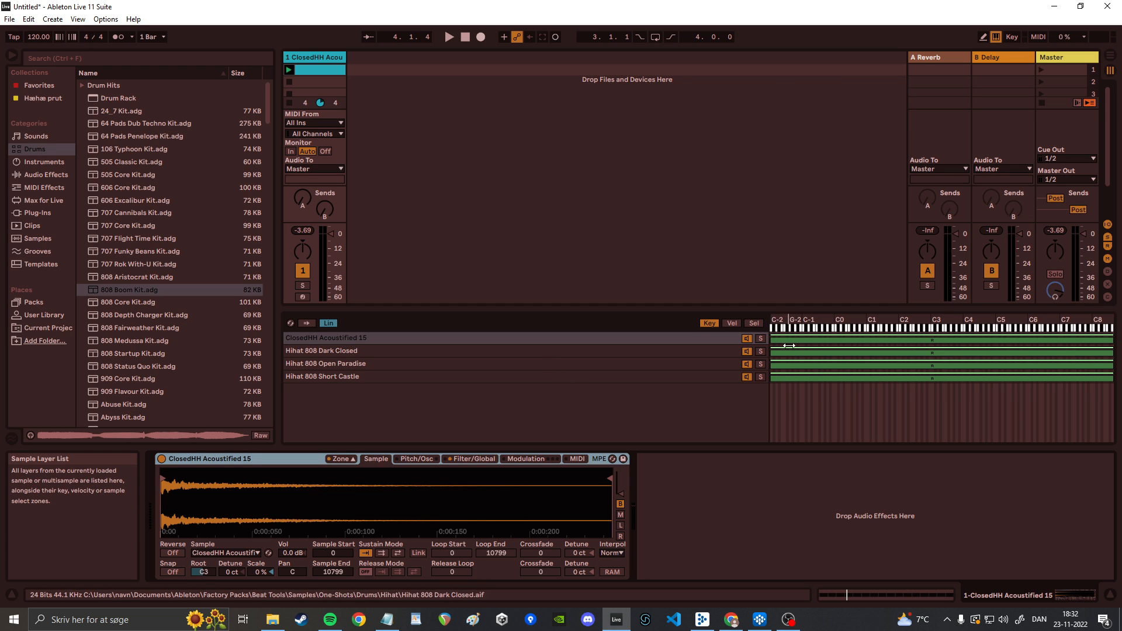
{"action": "left_click", "coordinate": [731, 324]}
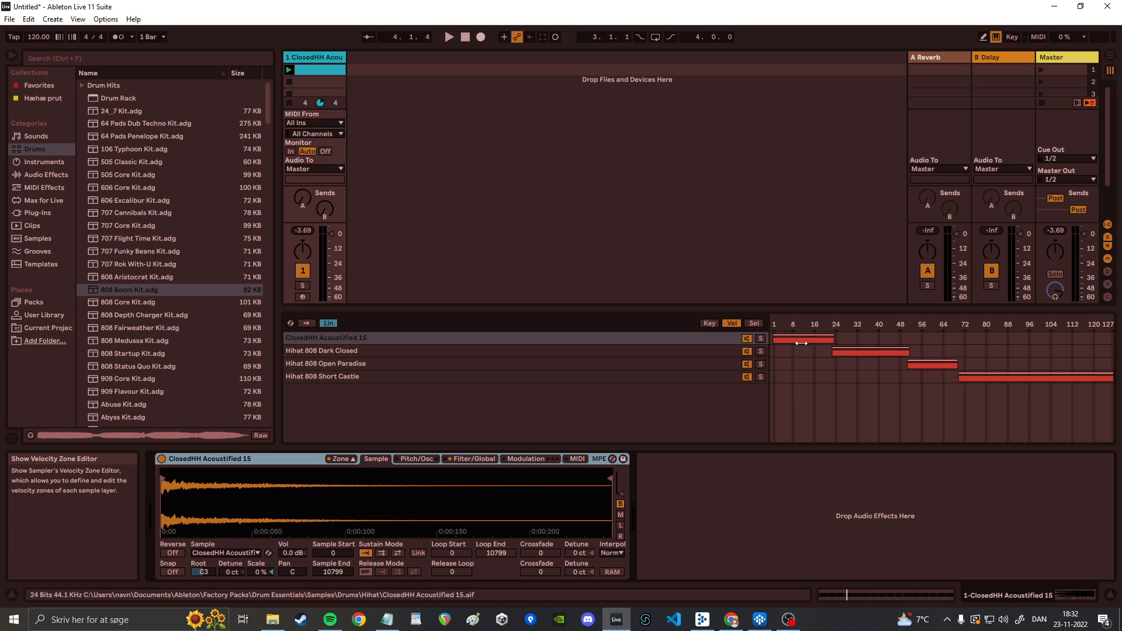
{"action": "left_click", "coordinate": [710, 323]}
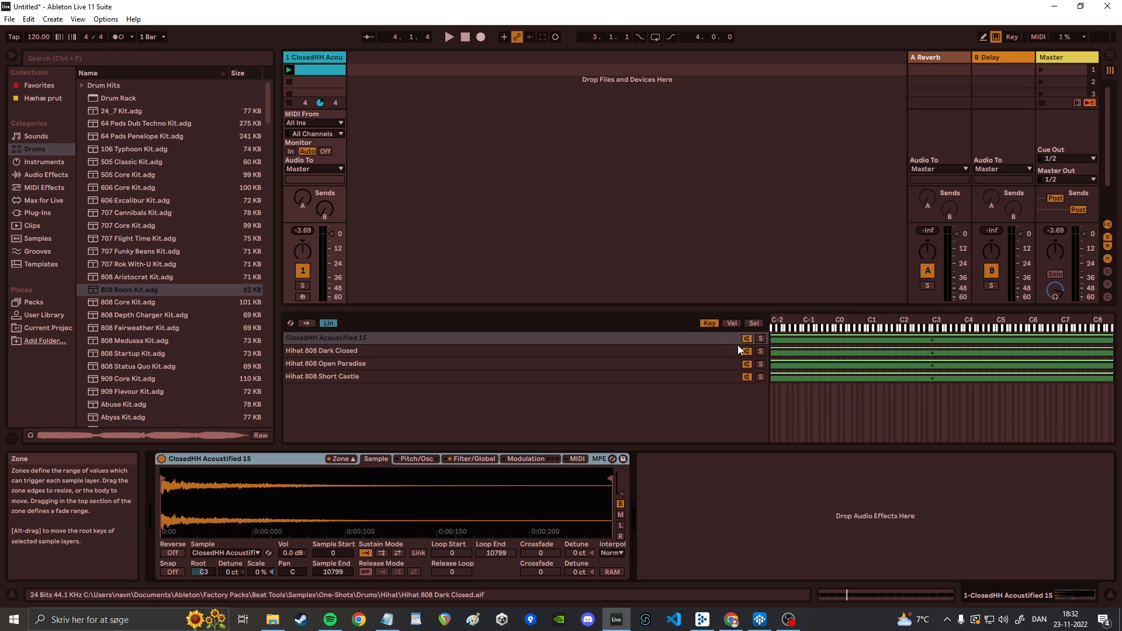
{"action": "left_click", "coordinate": [732, 323]}
Step: Play the clip and solo the ClosedHH Acoustified 15, Hihat 808 Dark Closed and Hihat 808 Open Paradise layers one at a time
{"action": "key", "text": "space"}
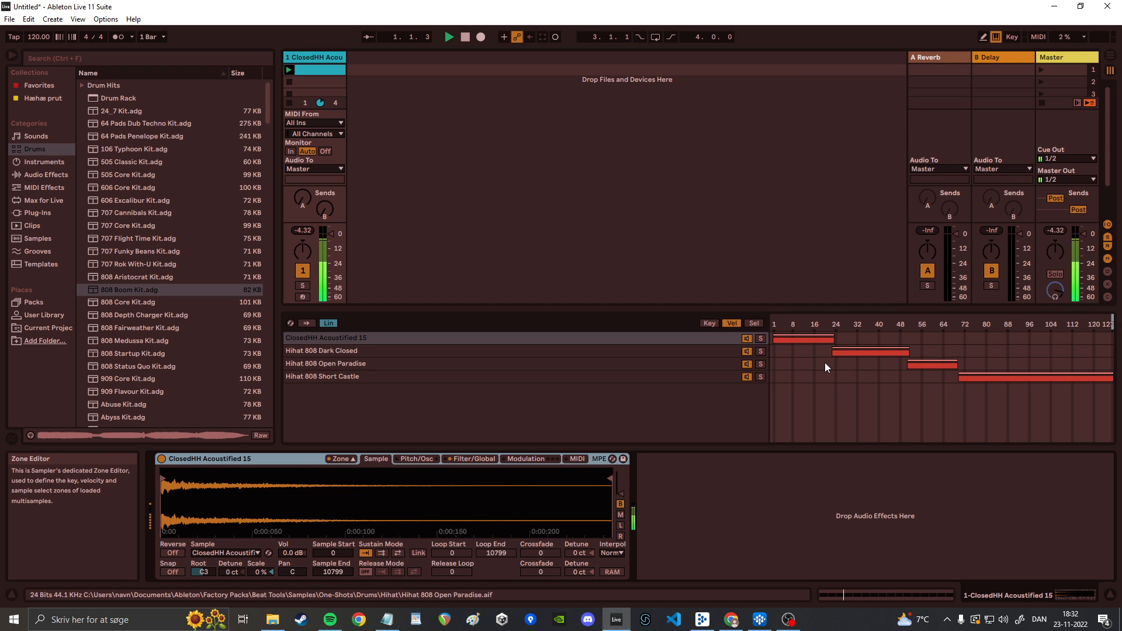
{"action": "left_click", "coordinate": [760, 338]}
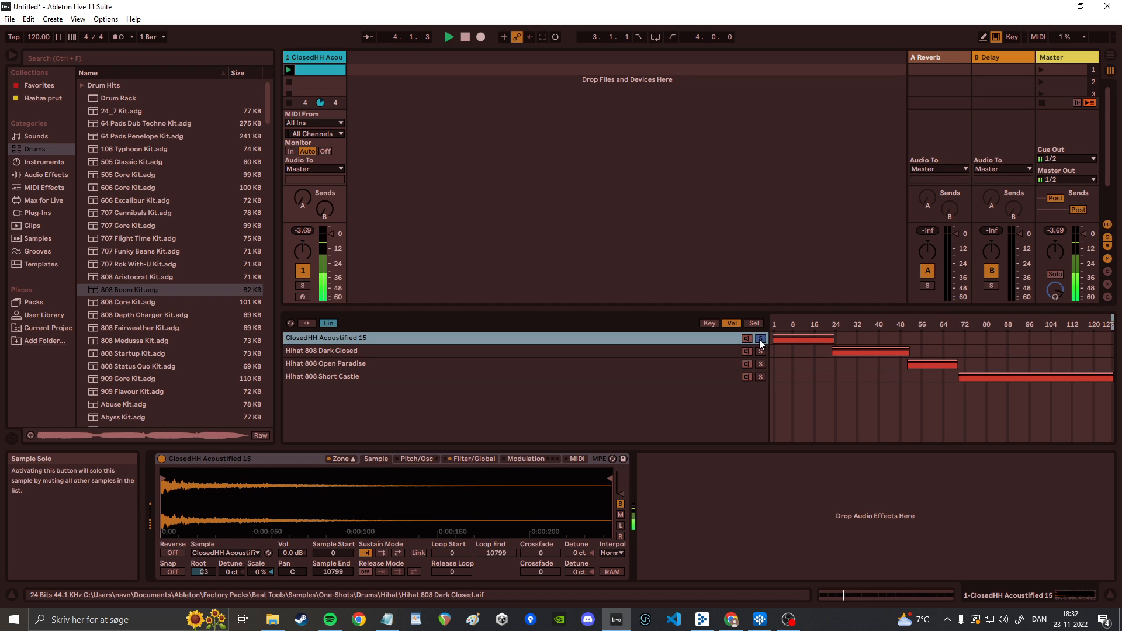
{"action": "left_click", "coordinate": [761, 351]}
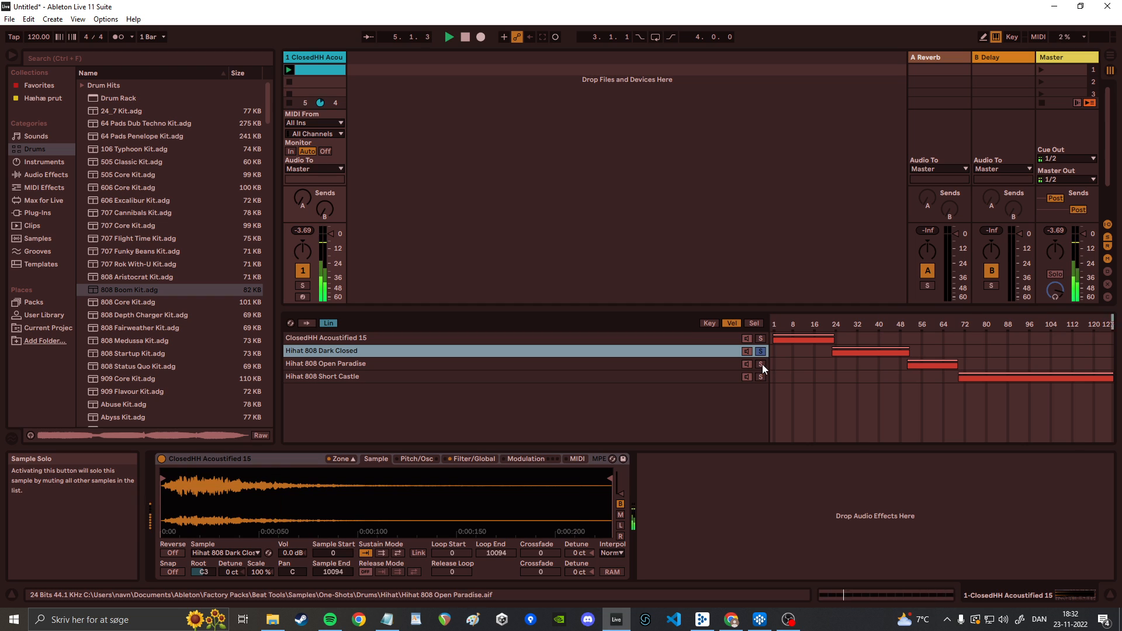
{"action": "left_click", "coordinate": [710, 323]}
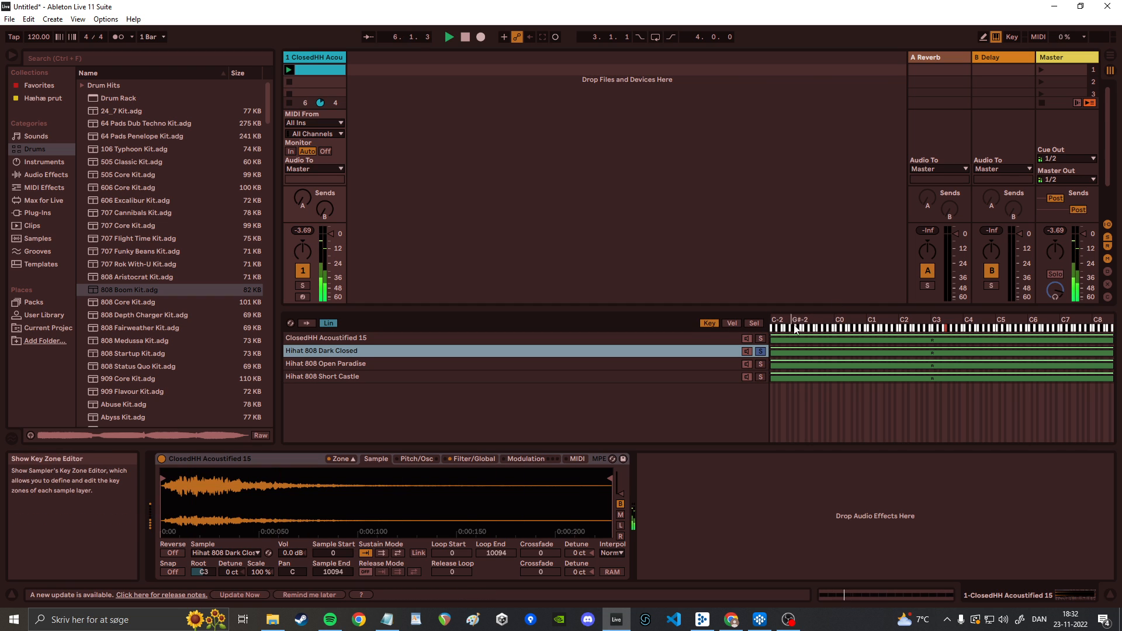
{"action": "left_click", "coordinate": [760, 364]}
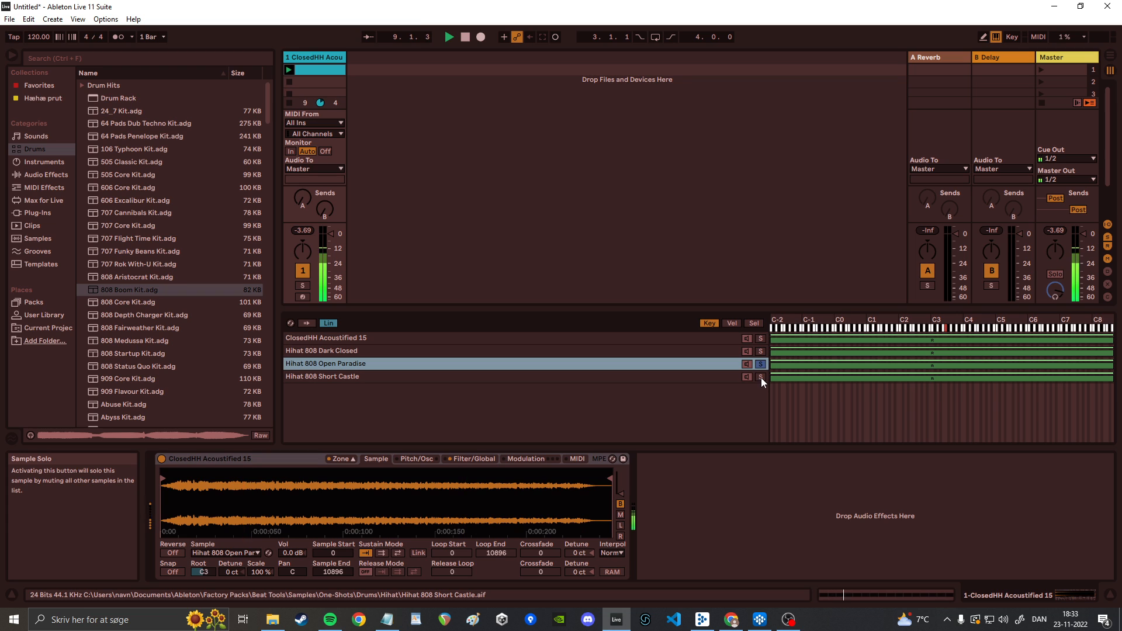
{"action": "left_click", "coordinate": [733, 324]}
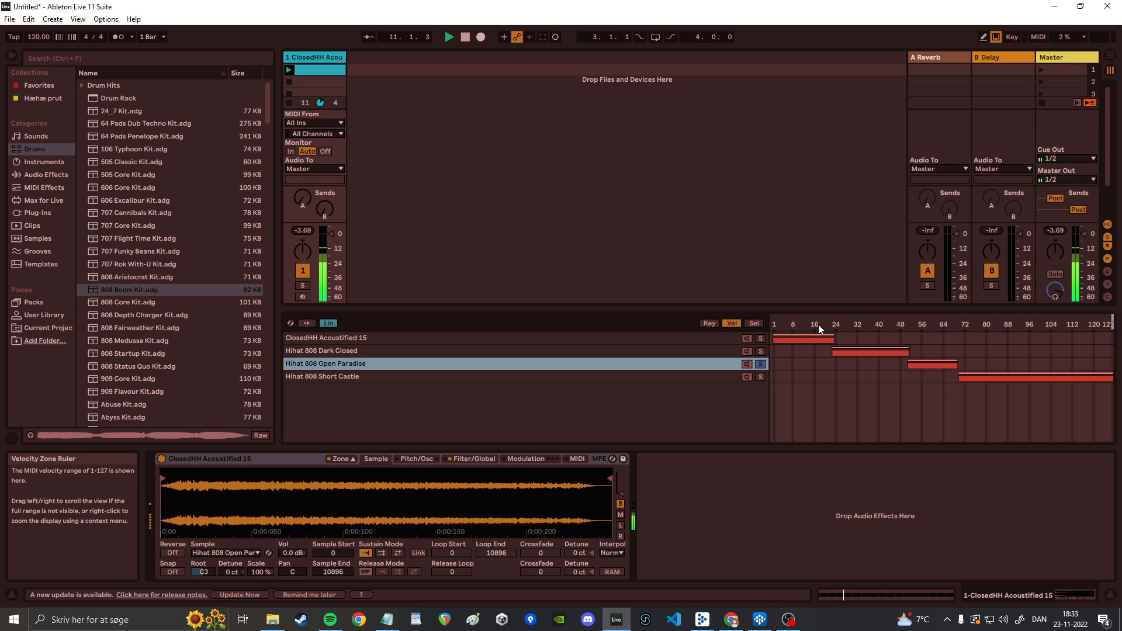
{"action": "left_click", "coordinate": [761, 351]}
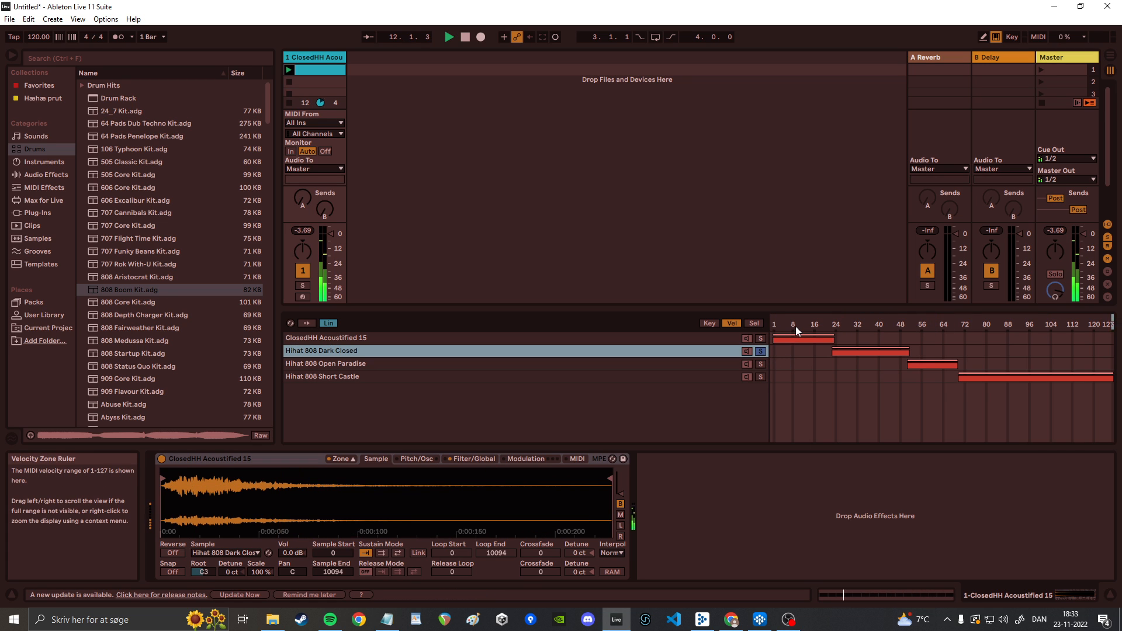
{"action": "left_click", "coordinate": [760, 351]}
{"action": "key", "text": "space"}
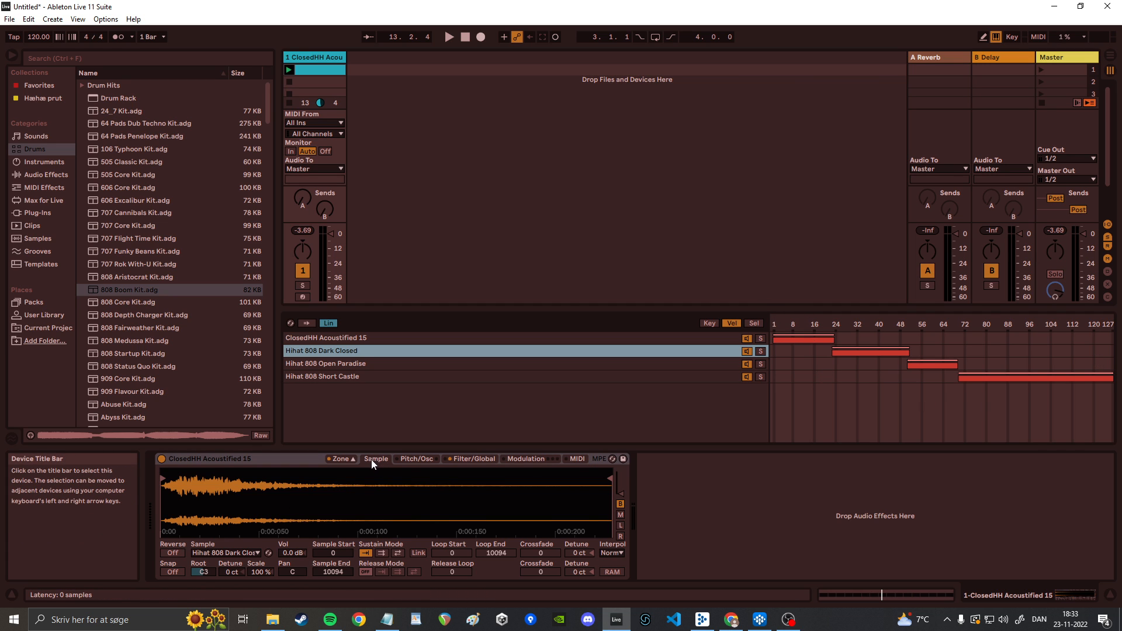
Step: Examine Sampler's sample select zones and try moving the sample selector to about 27
{"action": "left_click", "coordinate": [755, 325]}
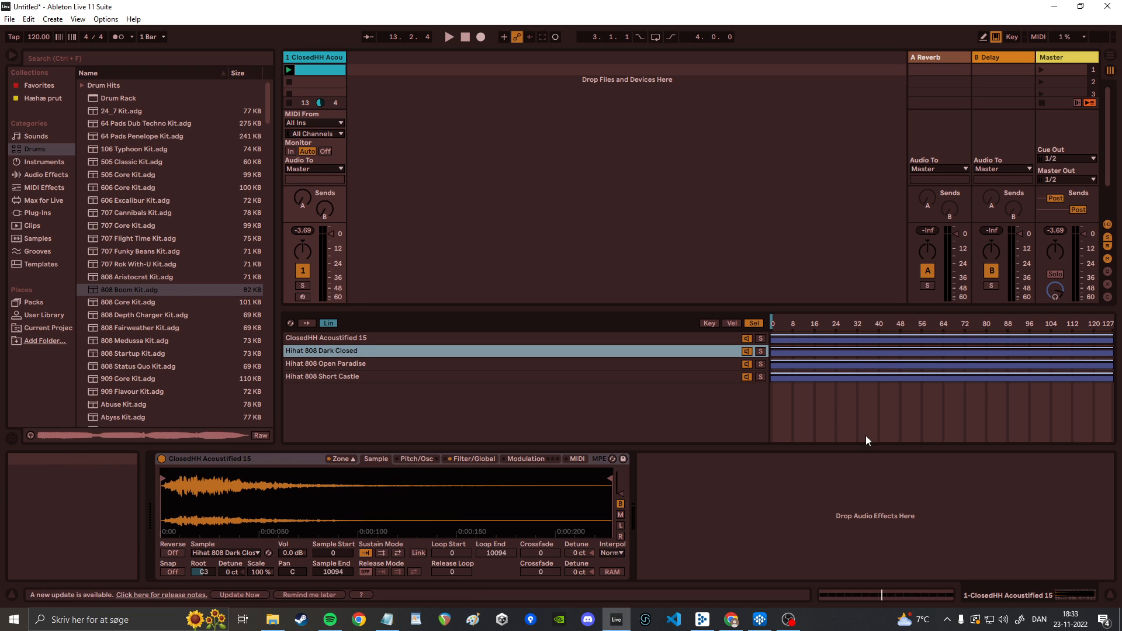
{"action": "left_click", "coordinate": [779, 323]}
{"action": "left_click_drag", "start_coordinate": [779, 323], "coordinate": [844, 323]}
{"action": "left_click", "coordinate": [739, 323]}
{"action": "left_click", "coordinate": [762, 323]}
Step: Enlarge Sampler's sample select zone display to the Large size and move the sample selector back to 0
{"action": "right_click", "coordinate": [844, 322]}
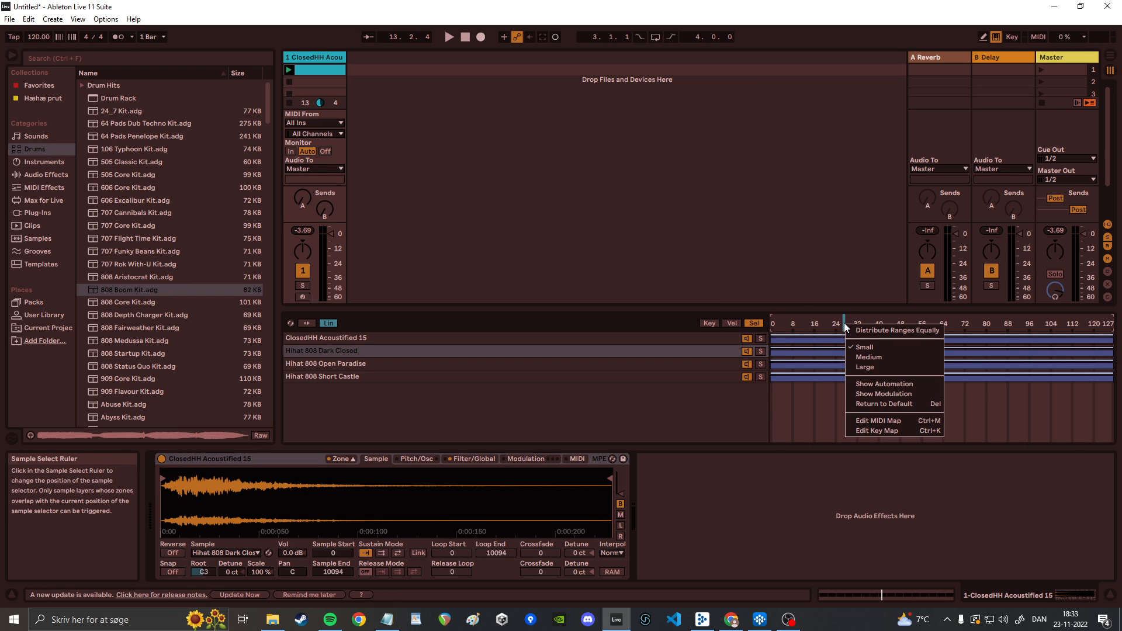
{"action": "left_click", "coordinate": [904, 356]}
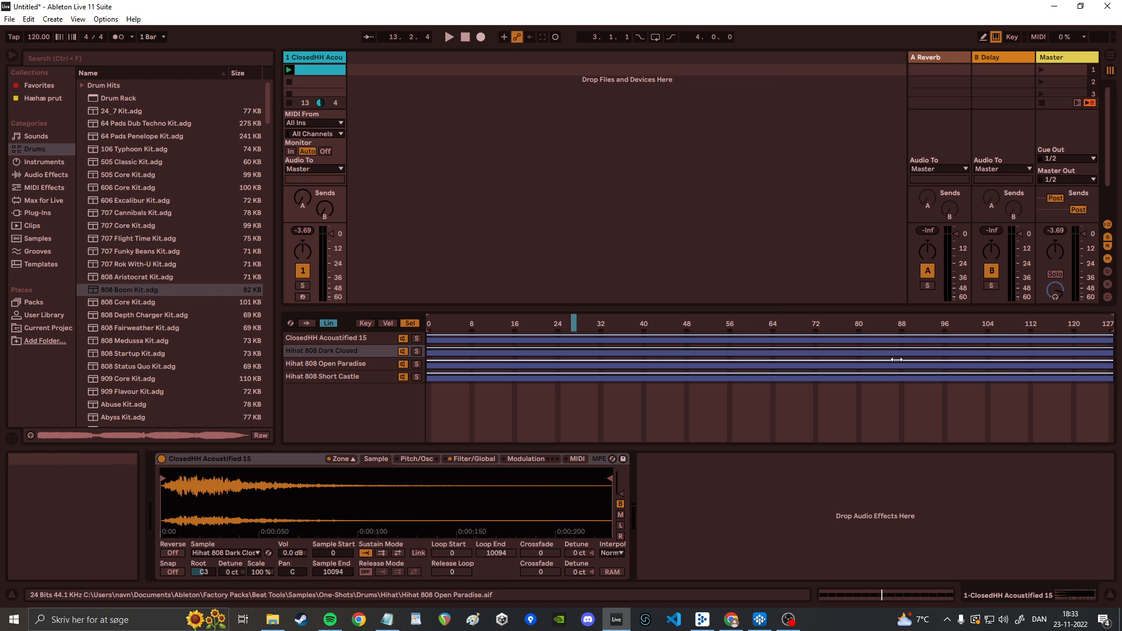
{"action": "right_click", "coordinate": [586, 325]}
{"action": "left_click", "coordinate": [651, 348]}
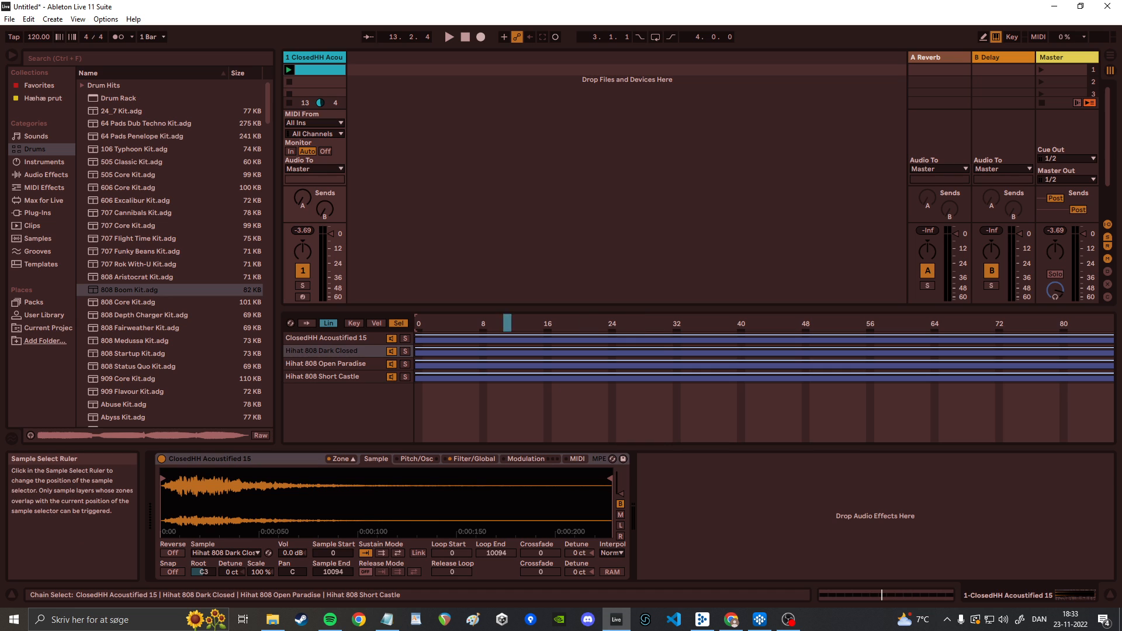
{"action": "right_click", "coordinate": [419, 326]}
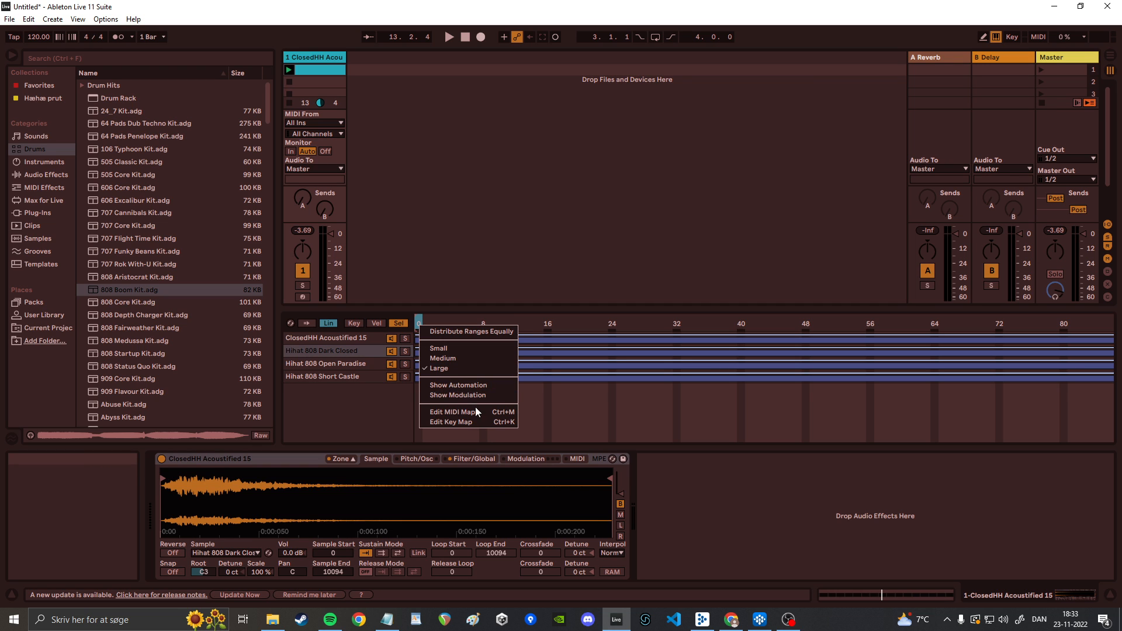
{"action": "left_click", "coordinate": [616, 445]}
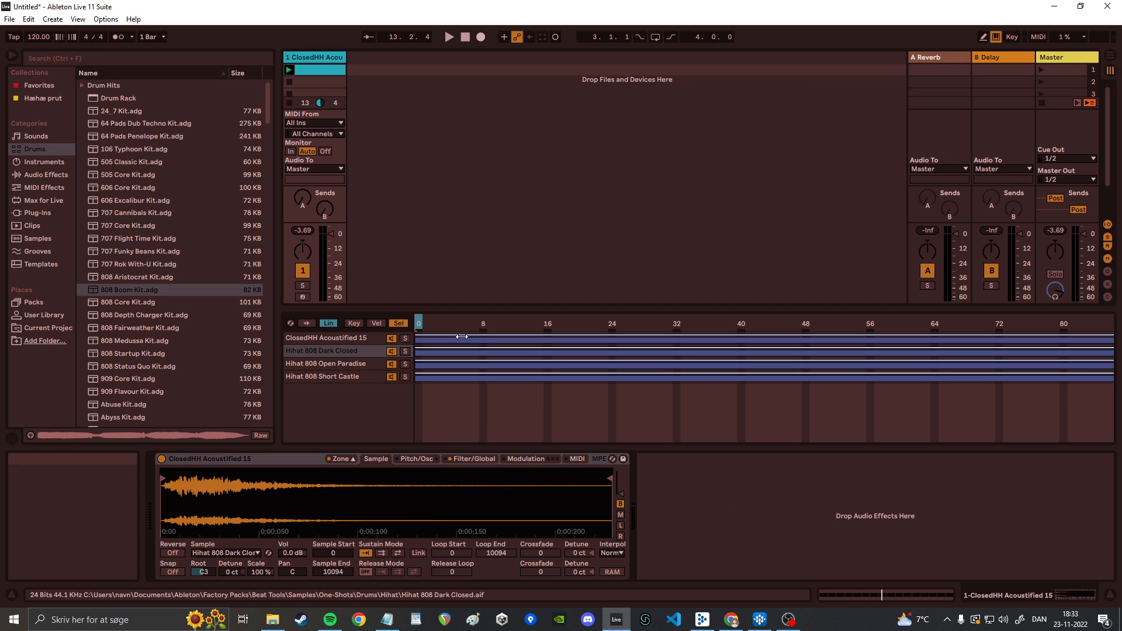
Step: Group the hi-hat Sampler into an Instrument Rack and show its macro controls
{"action": "left_click", "coordinate": [191, 462]}
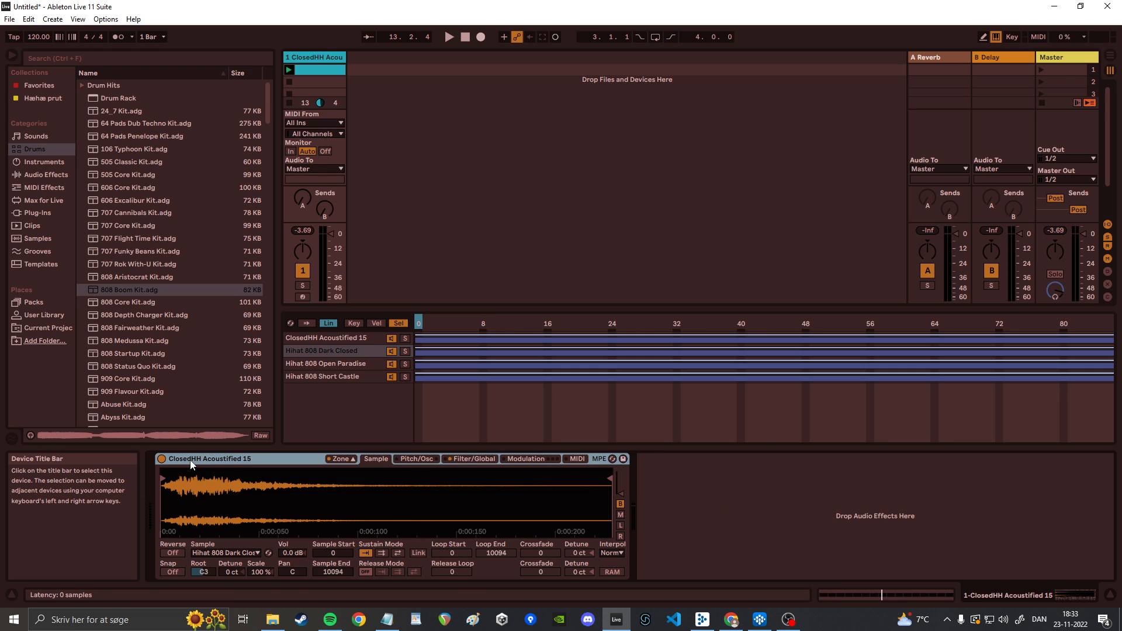
{"action": "key", "text": "ctrl+g"}
{"action": "left_click", "coordinate": [162, 472]}
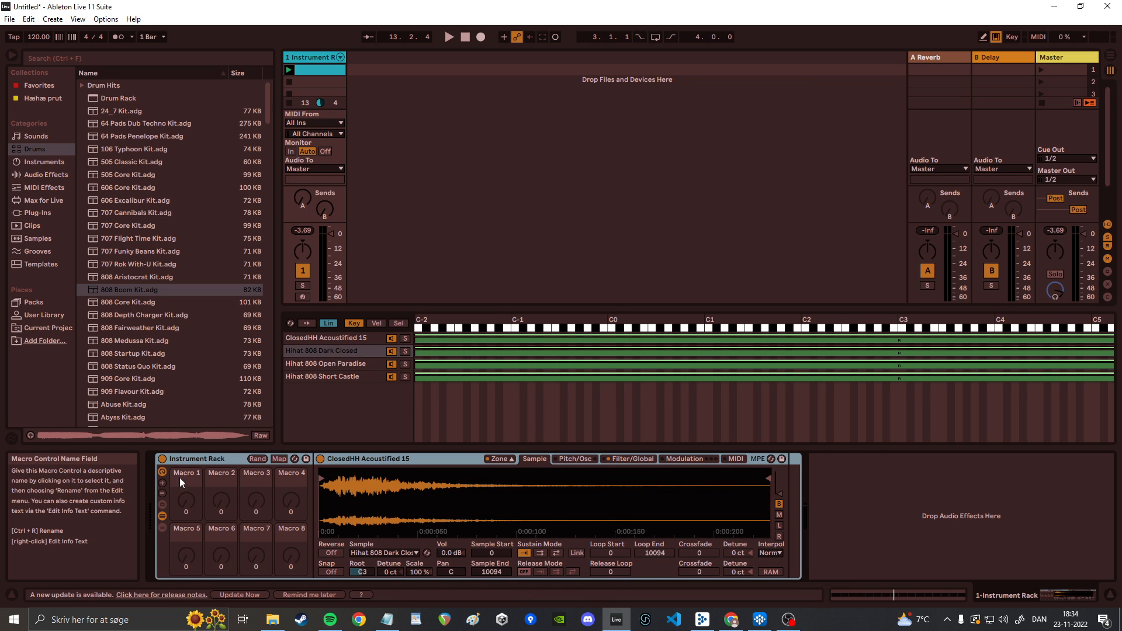
Step: Map Sampler's sample selector to Macro 1 of the Instrument Rack and try out the macro
{"action": "left_click", "coordinate": [278, 461]}
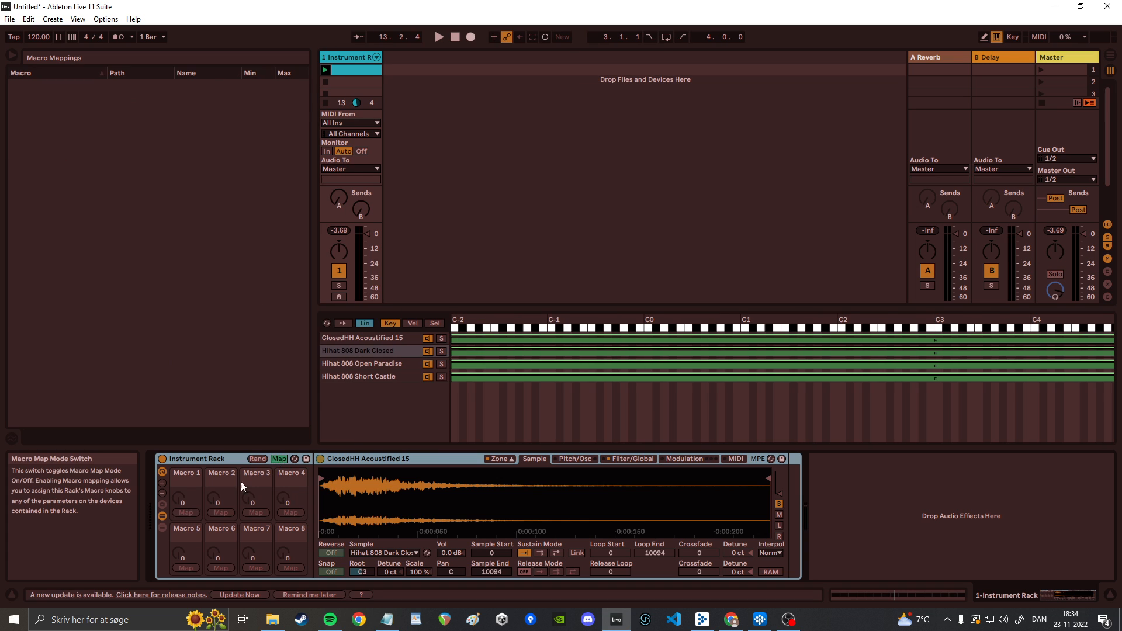
{"action": "left_click", "coordinate": [437, 323]}
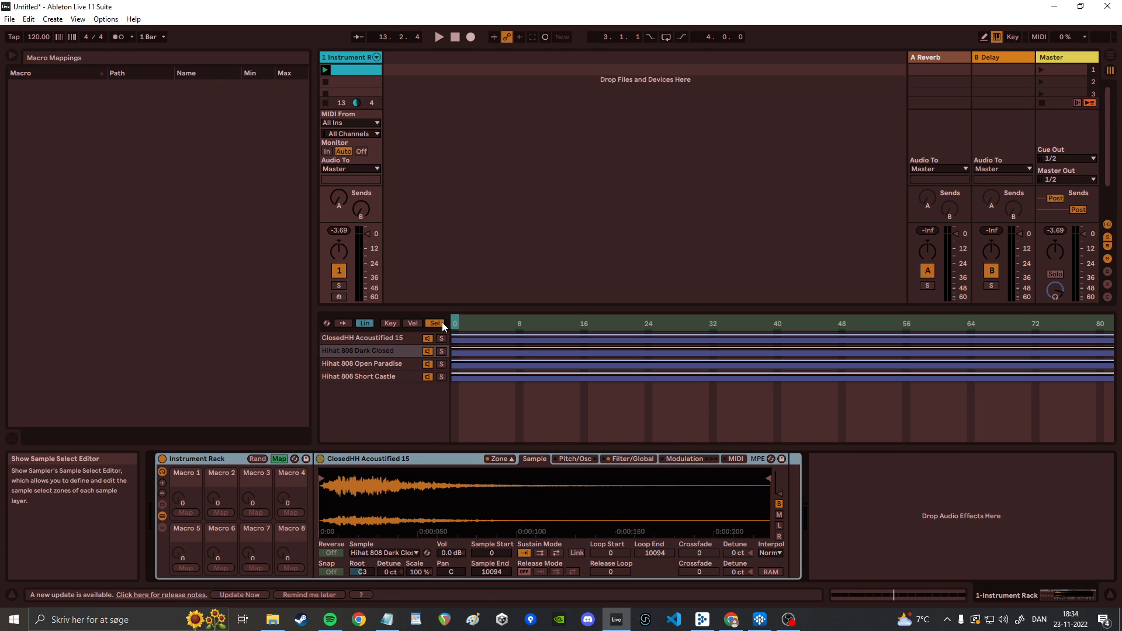
{"action": "left_click", "coordinate": [189, 513]}
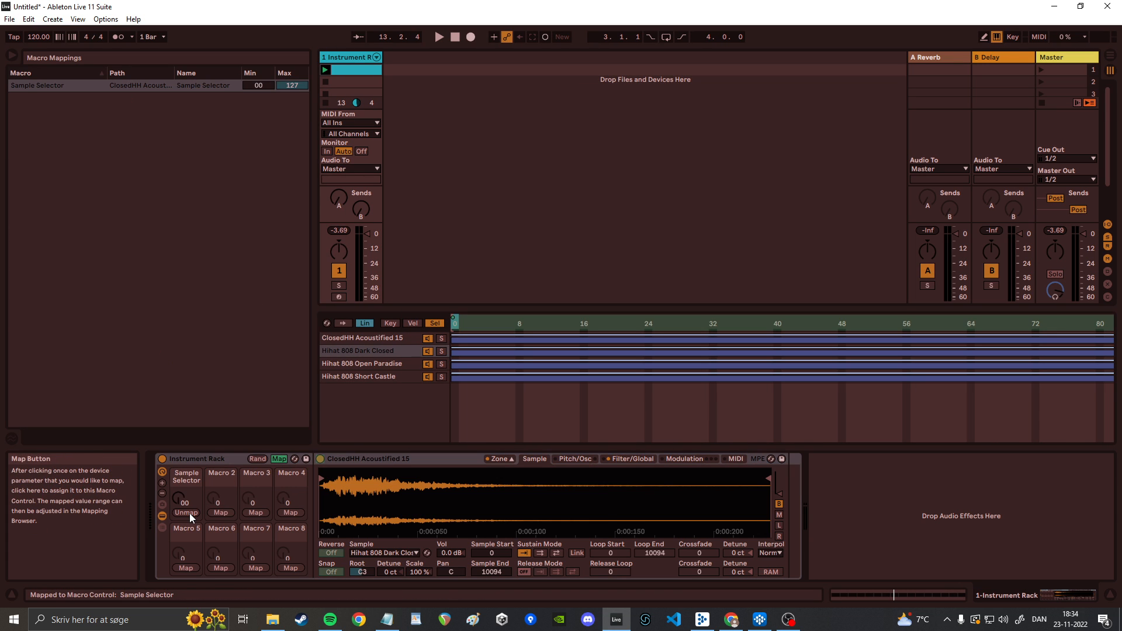
{"action": "left_click", "coordinate": [279, 459]}
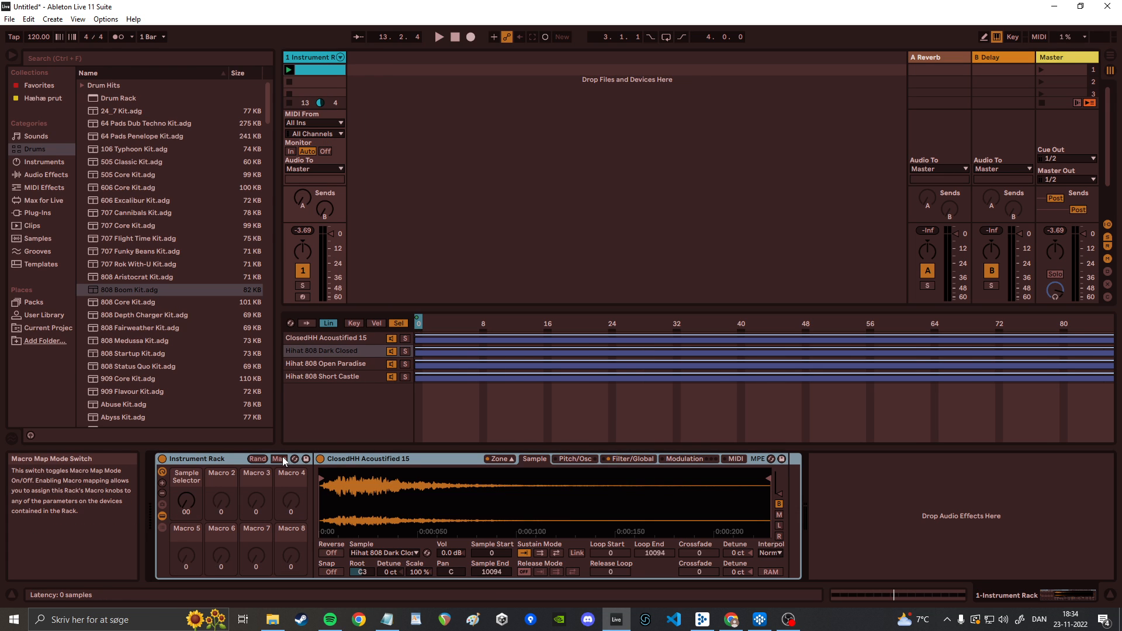
{"action": "mouse_move", "coordinate": [182, 512]}
{"action": "left_mouse_down"}
{"action": "mouse_move", "coordinate": [182, 477]}
{"action": "mouse_move", "coordinate": [186, 493]}
{"action": "left_mouse_up"}
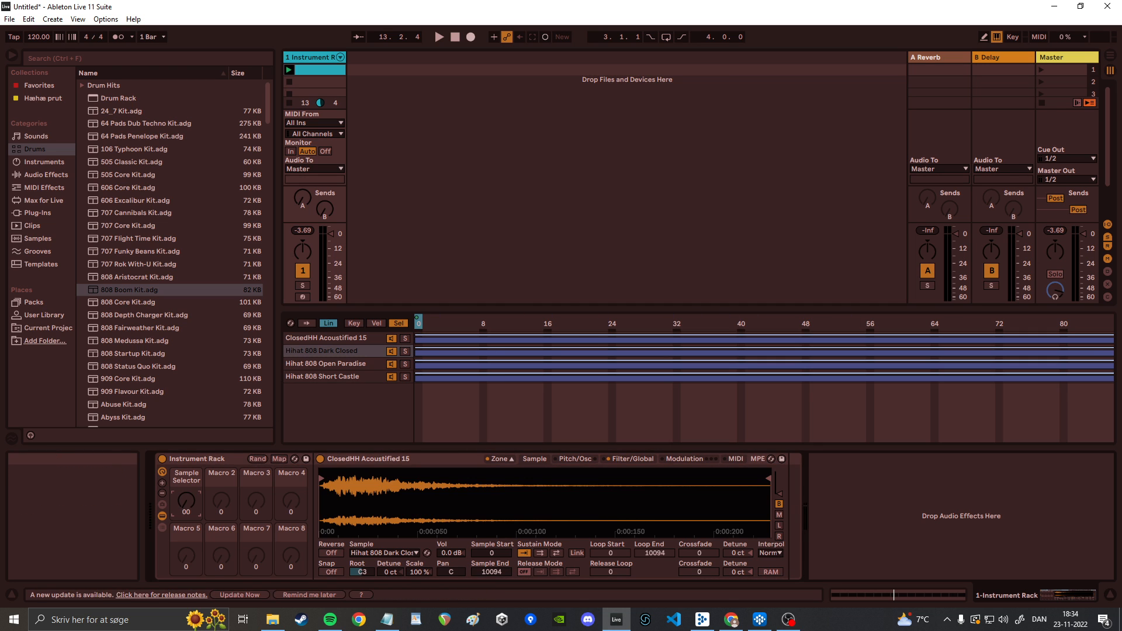
Step: Split the select zones into about 0–11 for ClosedHH Acoustified 15, 12–30 for Dark Closed, 31–46 for Open Paradise and 47 upwards for Short Castle
{"action": "left_click_drag", "start_coordinate": [1105, 341], "coordinate": [508, 341]}
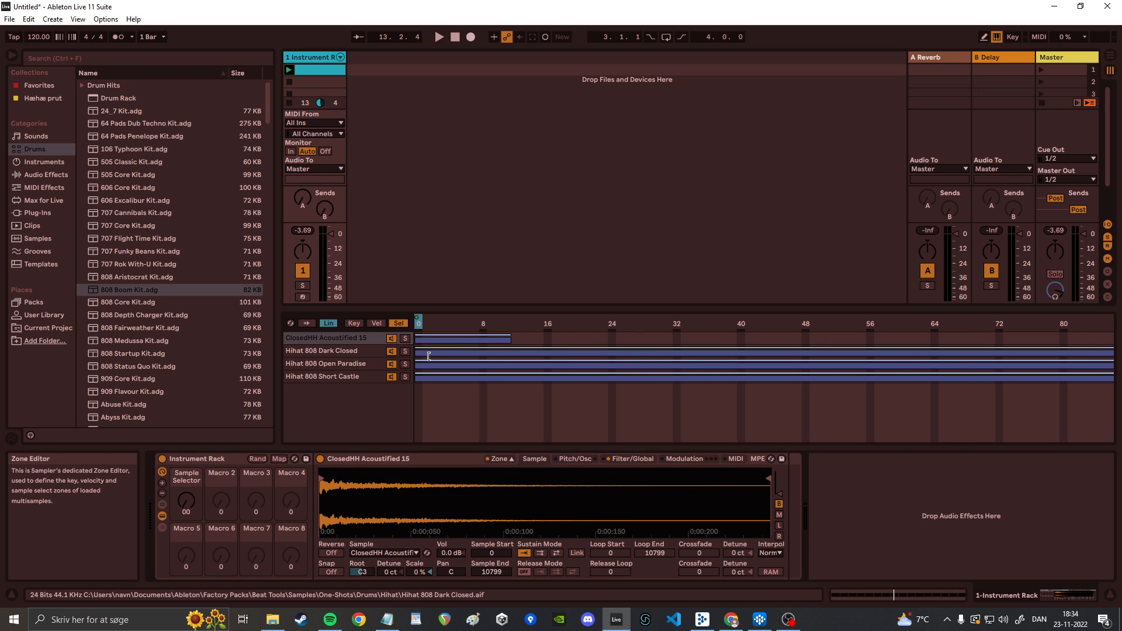
{"action": "left_click_drag", "start_coordinate": [417, 353], "coordinate": [509, 352]}
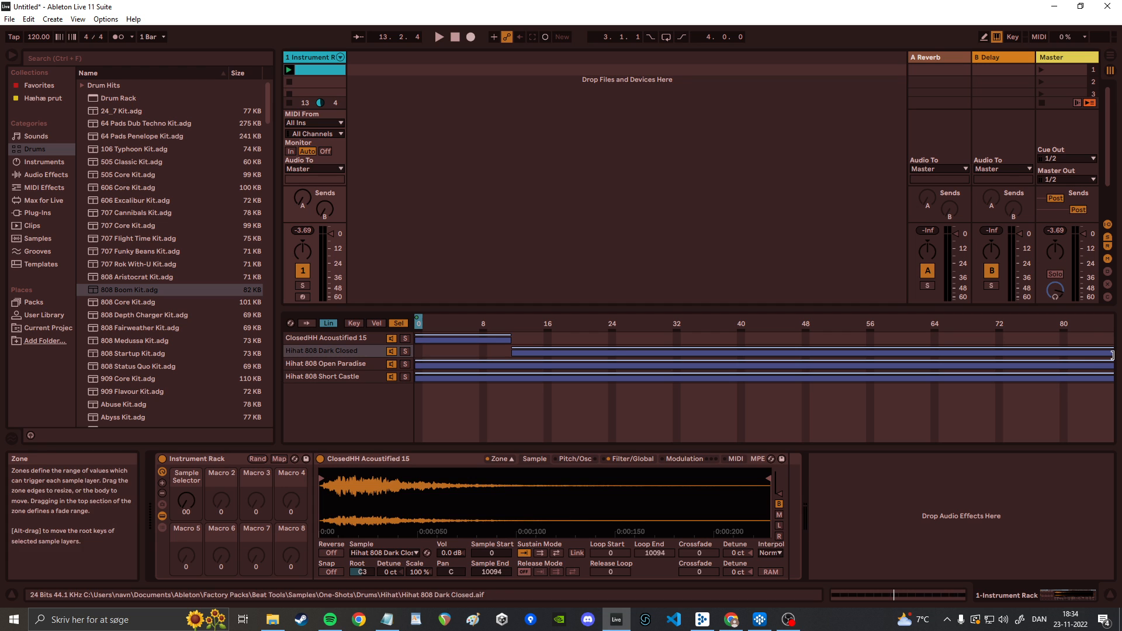
{"action": "left_click_drag", "start_coordinate": [1110, 355], "coordinate": [665, 366]}
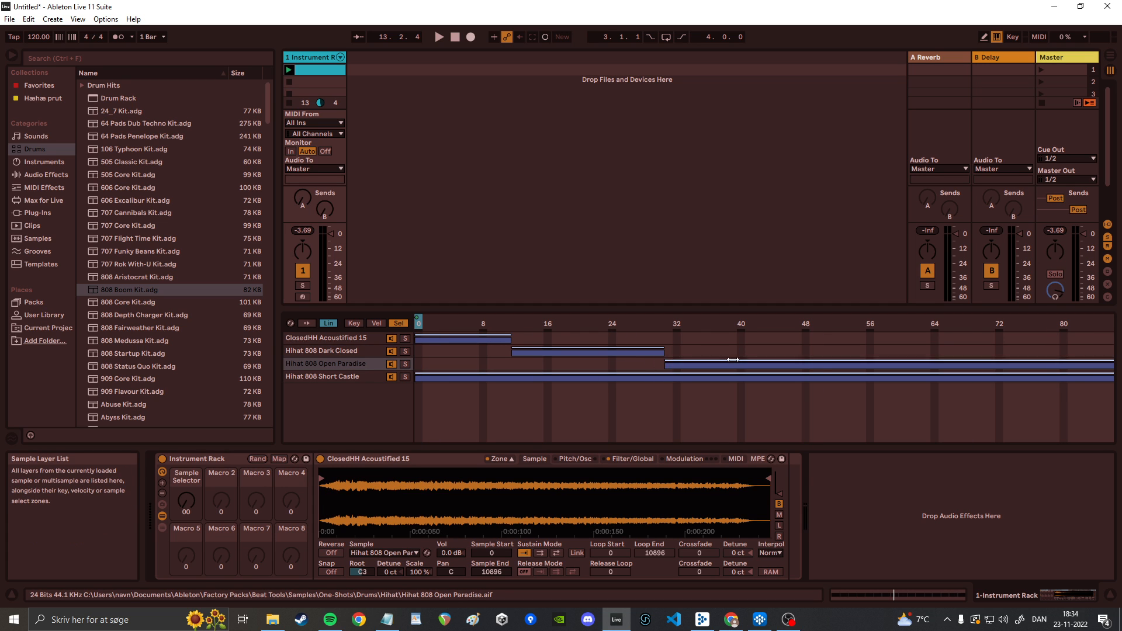
{"action": "left_click_drag", "start_coordinate": [1113, 363], "coordinate": [787, 358]}
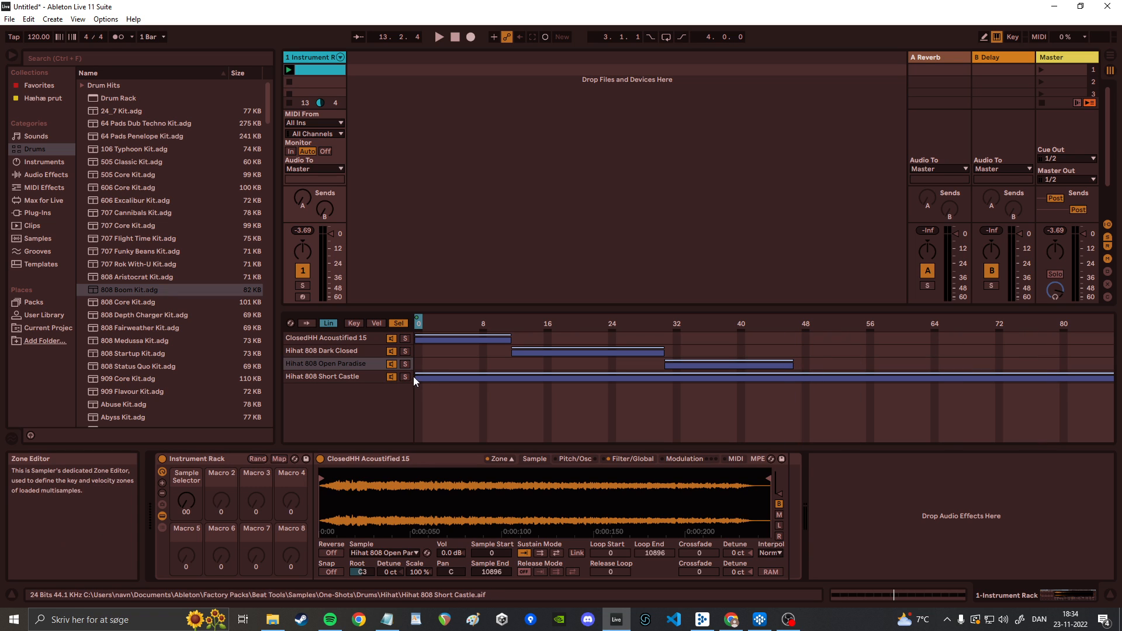
{"action": "left_click_drag", "start_coordinate": [415, 377], "coordinate": [800, 380]}
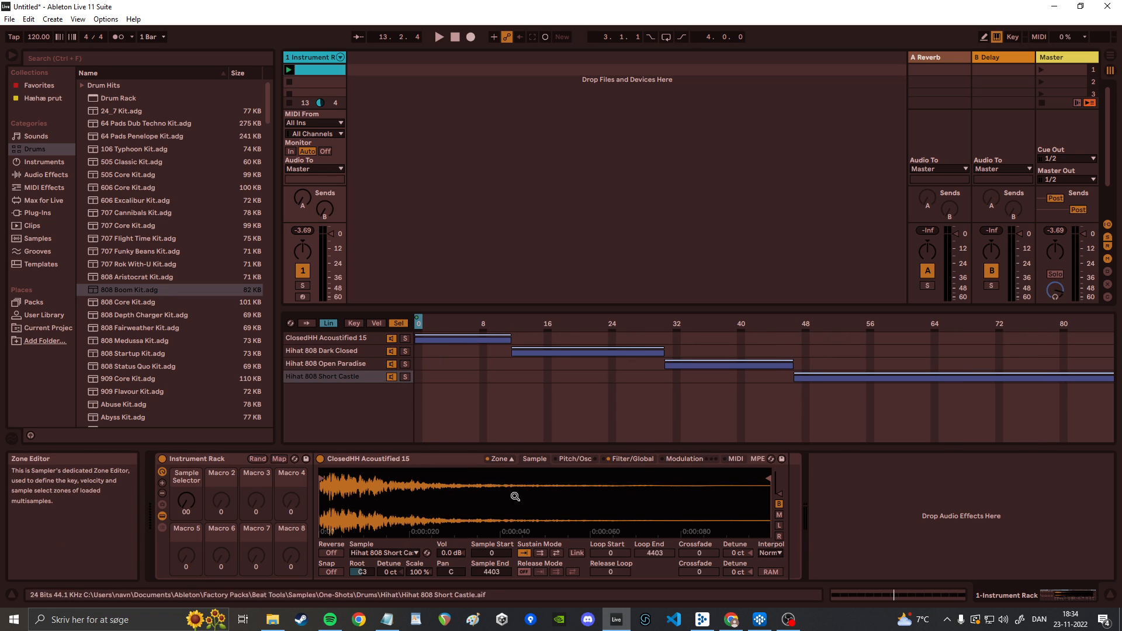
Step: Play the clip while sweeping the Sample Selector macro from 0 up to 60 to hear the layers switch
{"action": "key", "text": "space"}
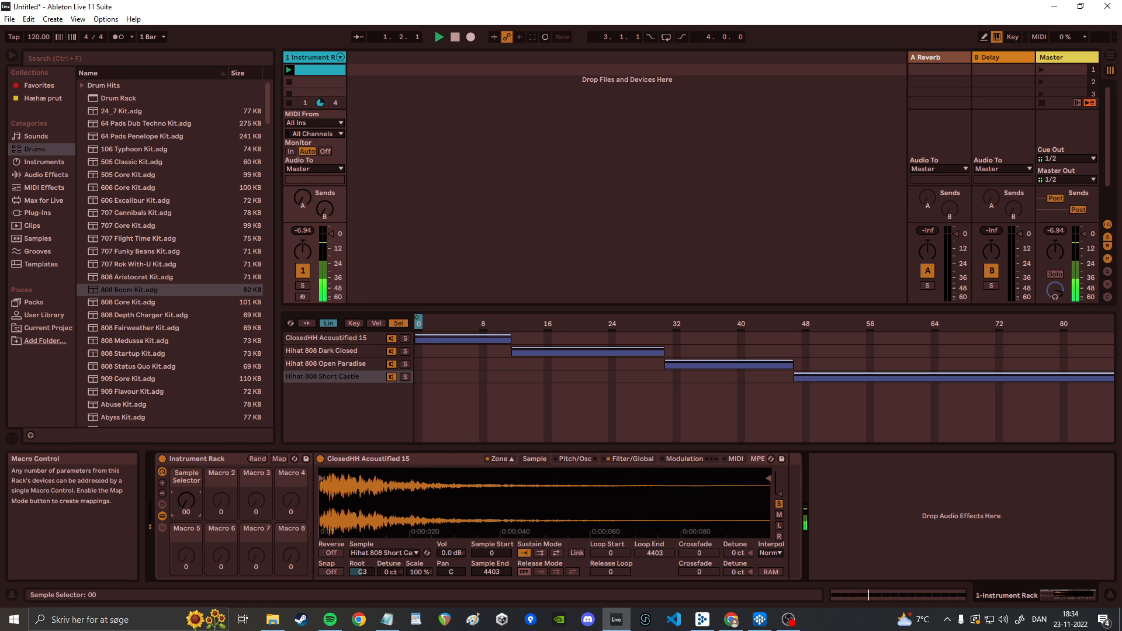
{"action": "left_click_drag", "start_coordinate": [188, 500], "coordinate": [188, 466]}
{"action": "key", "text": "space"}
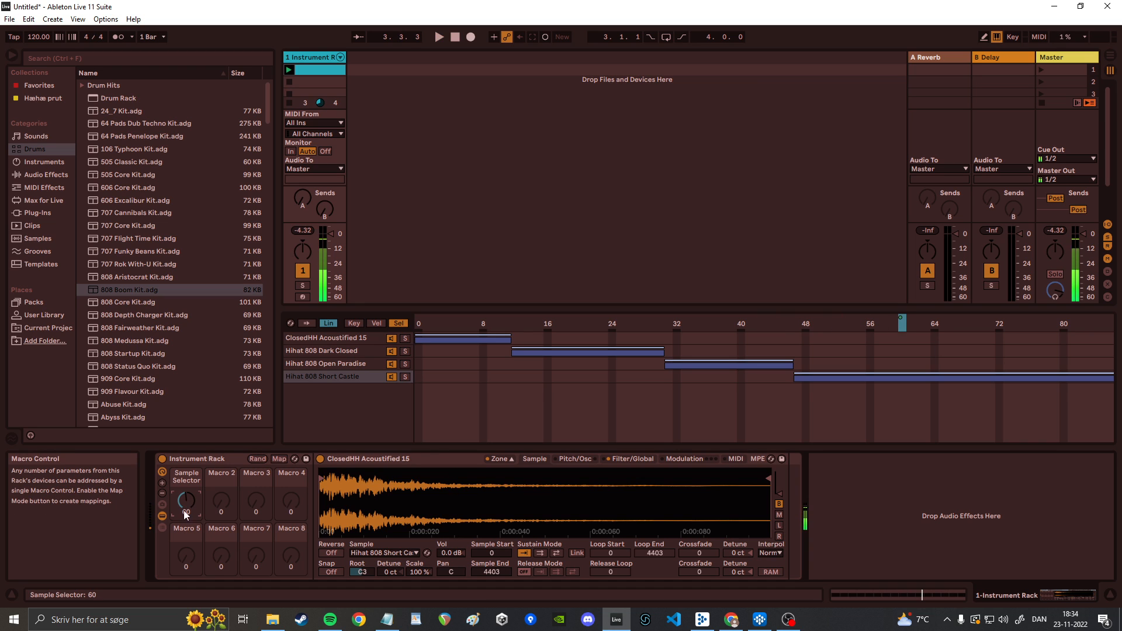
Step: Compare the four layers' velocity zones with their sample select zones, focusing on Hihat 808 Dark Closed
{"action": "left_click", "coordinate": [379, 322]}
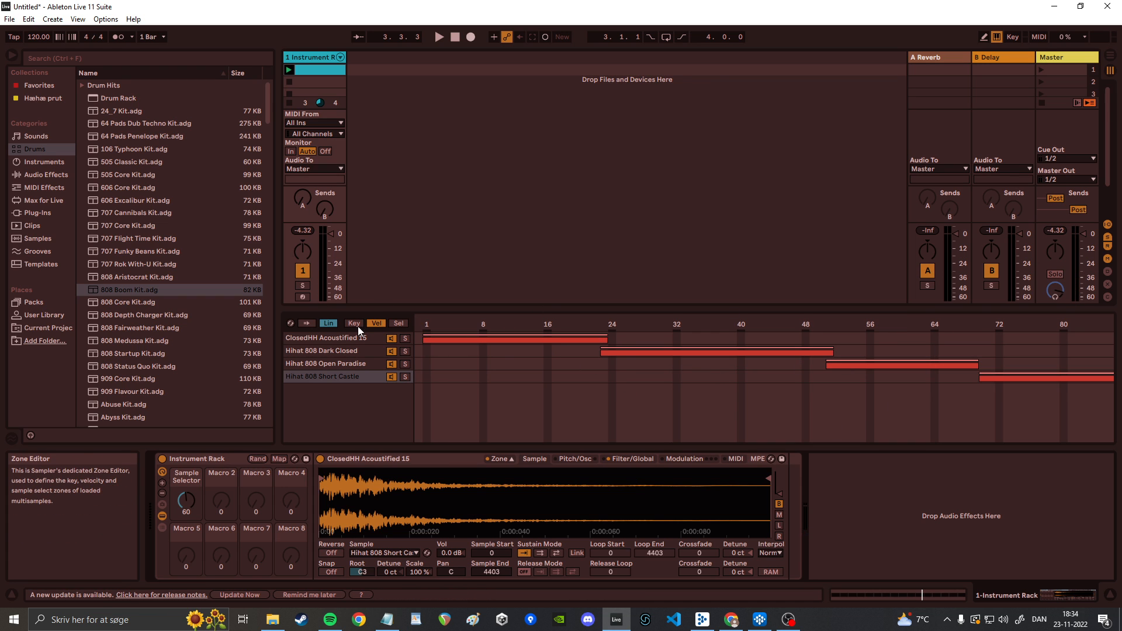
{"action": "left_click", "coordinate": [397, 322]}
{"action": "left_click", "coordinate": [373, 324]}
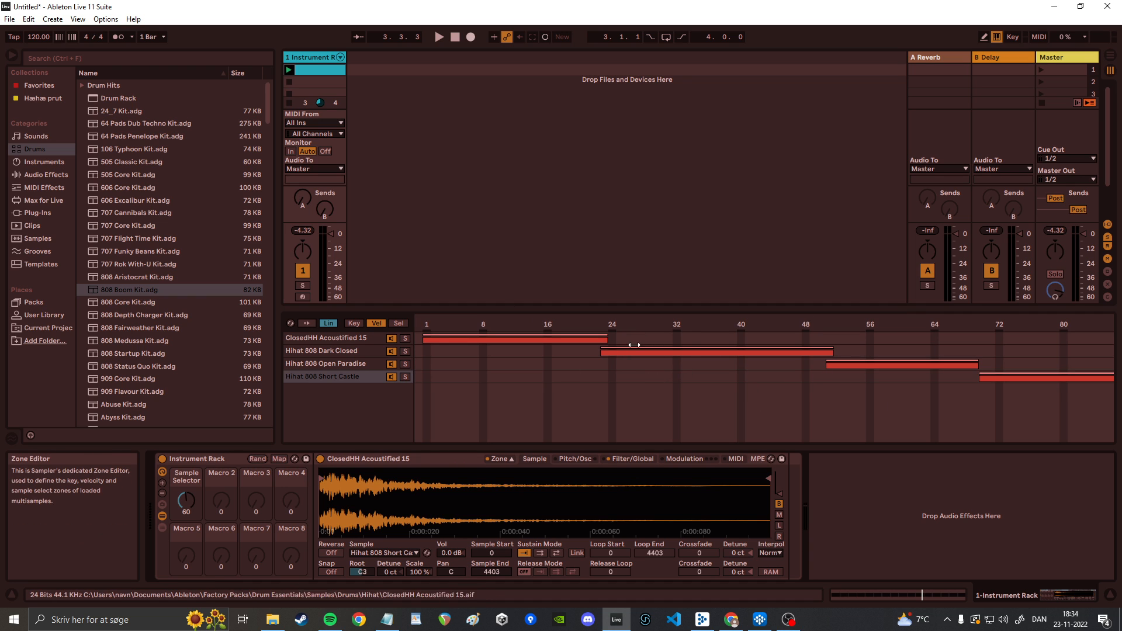
{"action": "left_click", "coordinate": [317, 352]}
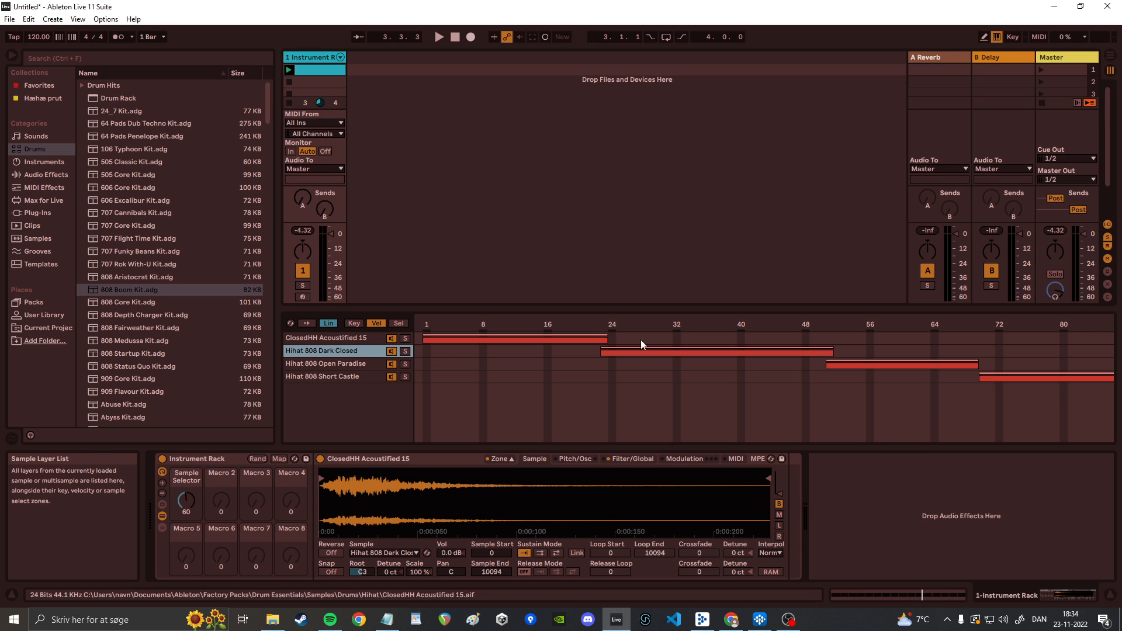
{"action": "left_click", "coordinate": [399, 323]}
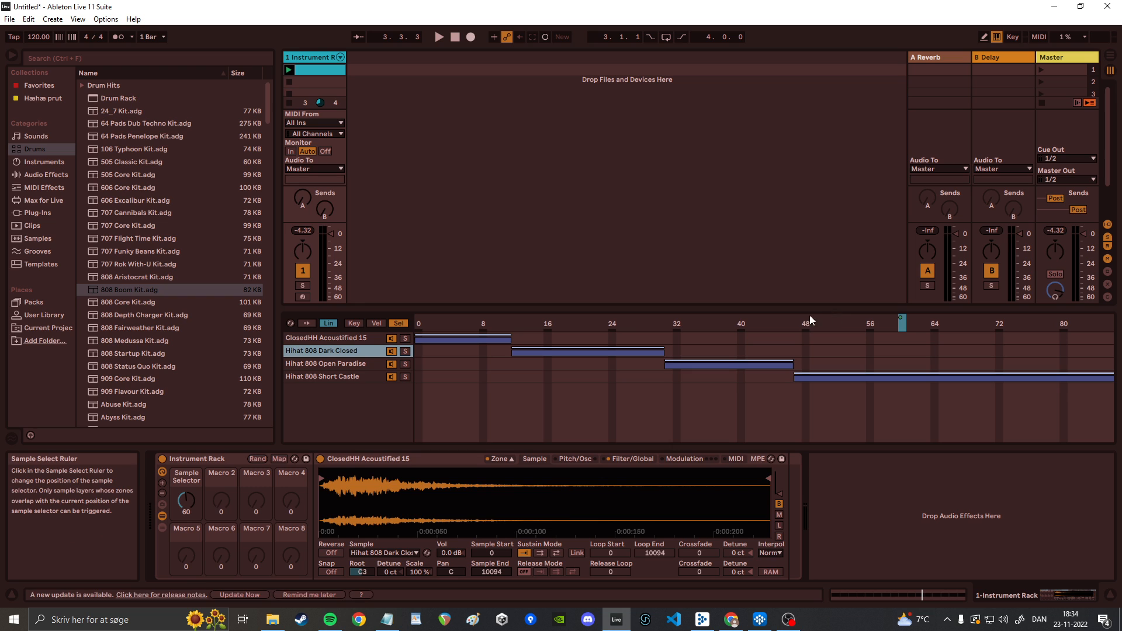
Step: Lower the Sample Selector macro to 22 and finally to 16, comparing Hihat 808 Dark Closed's select zone with its velocity zone
{"action": "left_click_drag", "start_coordinate": [188, 501], "coordinate": [188, 524]}
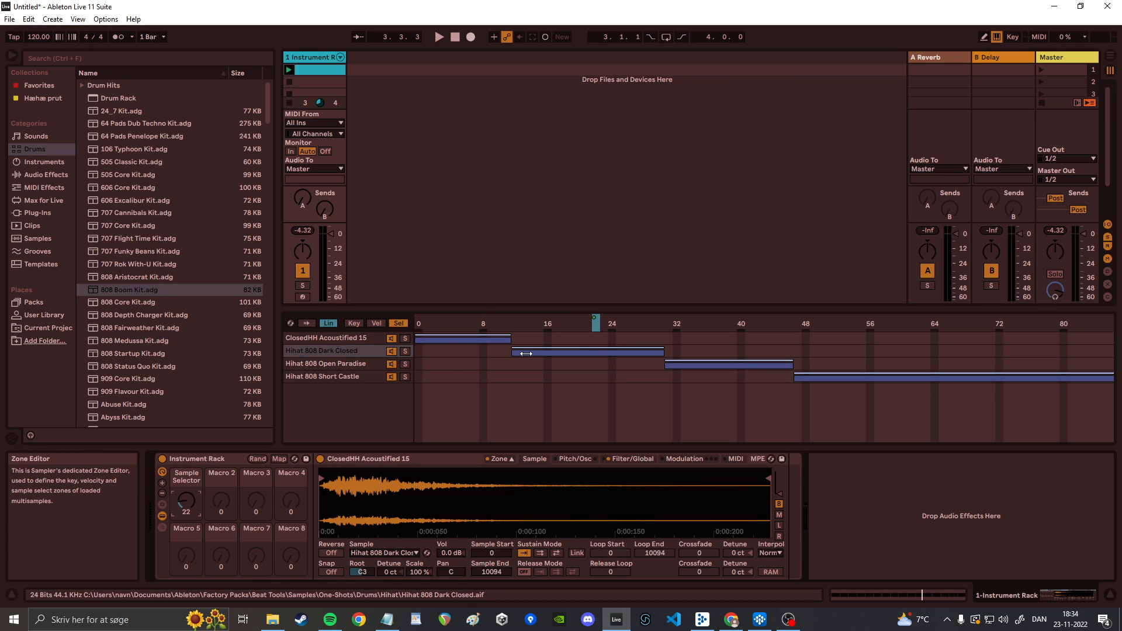
{"action": "left_click", "coordinate": [352, 350]}
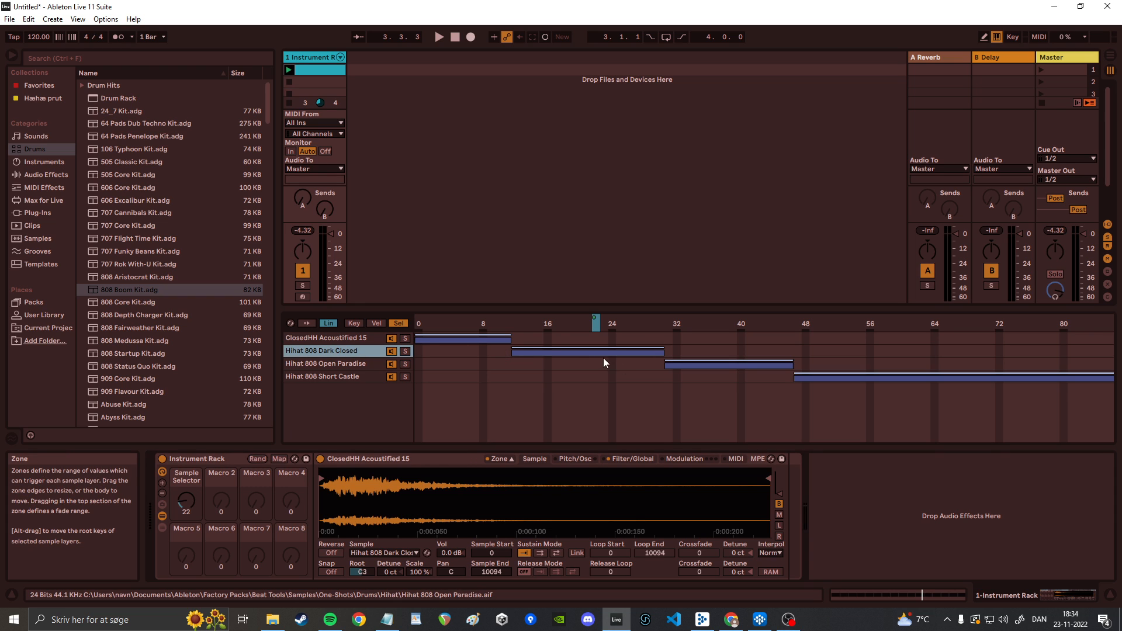
{"action": "left_click", "coordinate": [376, 323]}
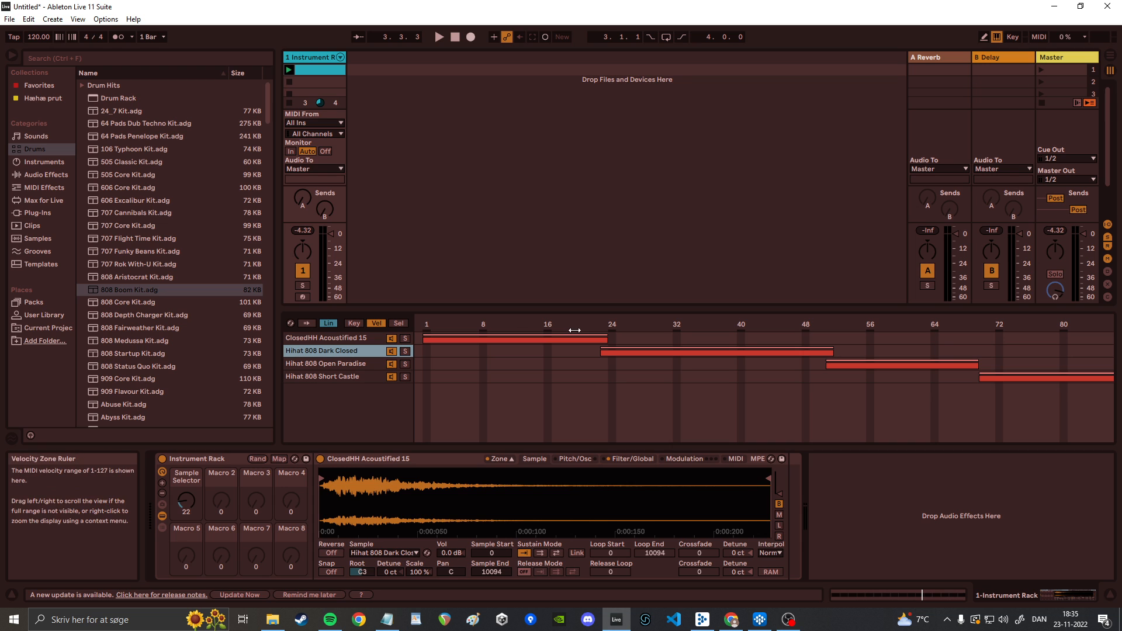
{"action": "left_click", "coordinate": [348, 339]}
{"action": "left_click", "coordinate": [399, 323]}
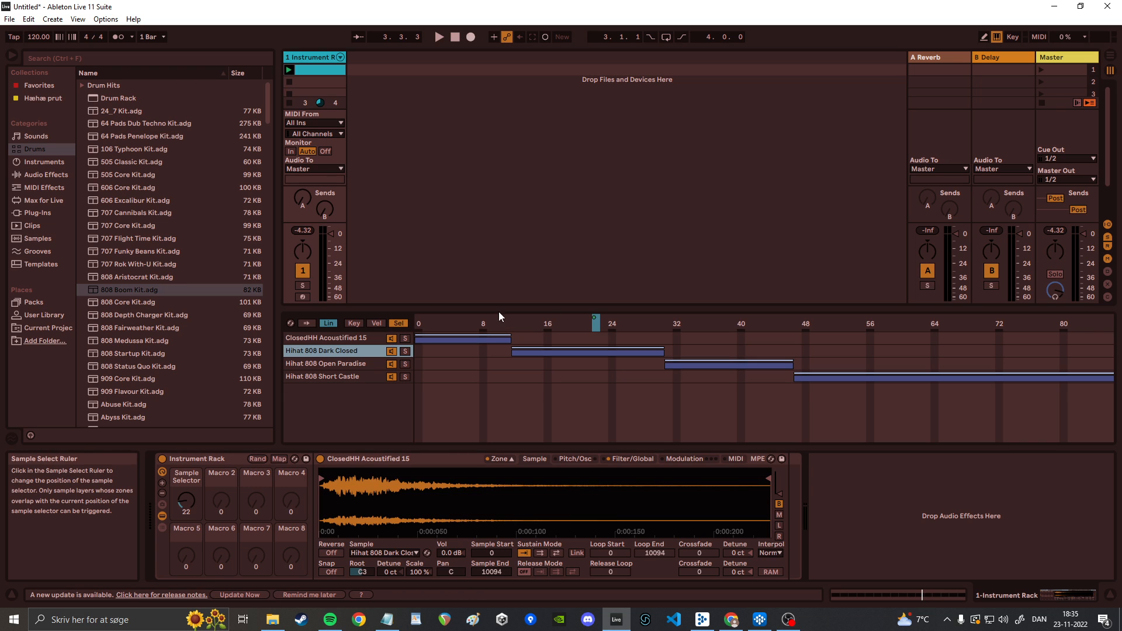
{"action": "left_click", "coordinate": [372, 324]}
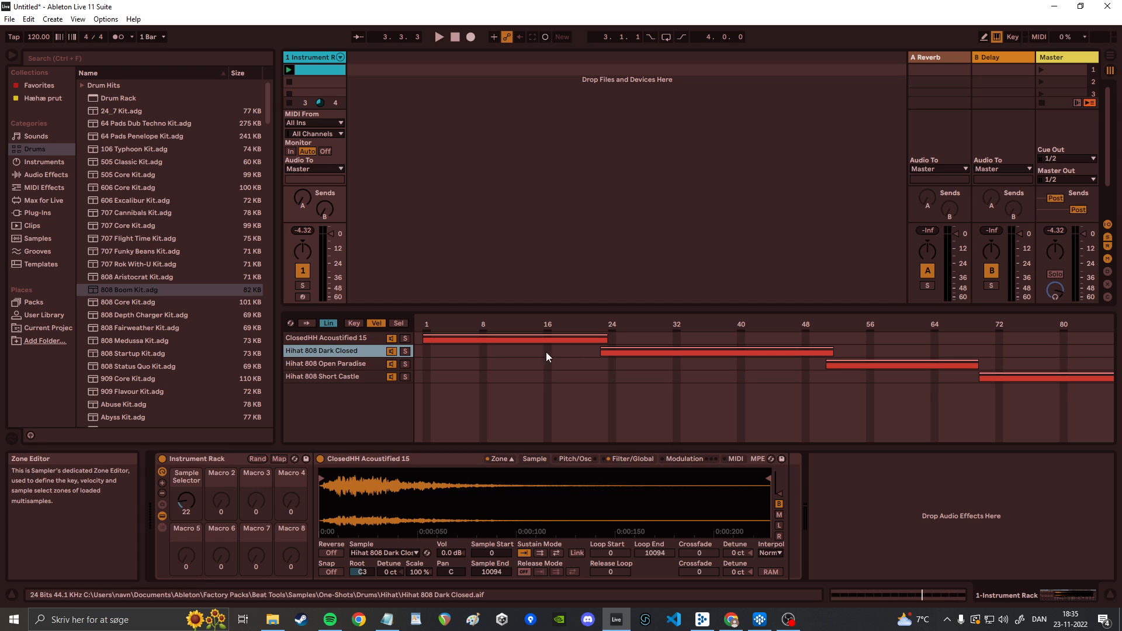
{"action": "left_click", "coordinate": [399, 323]}
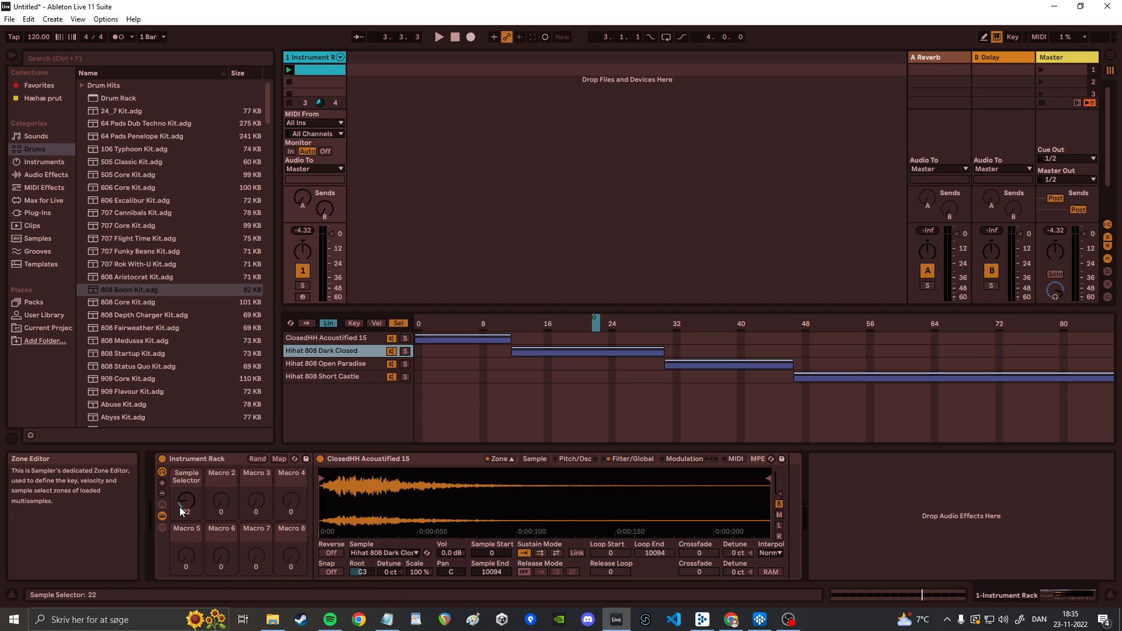
{"action": "left_click_drag", "start_coordinate": [180, 507], "coordinate": [180, 510]}
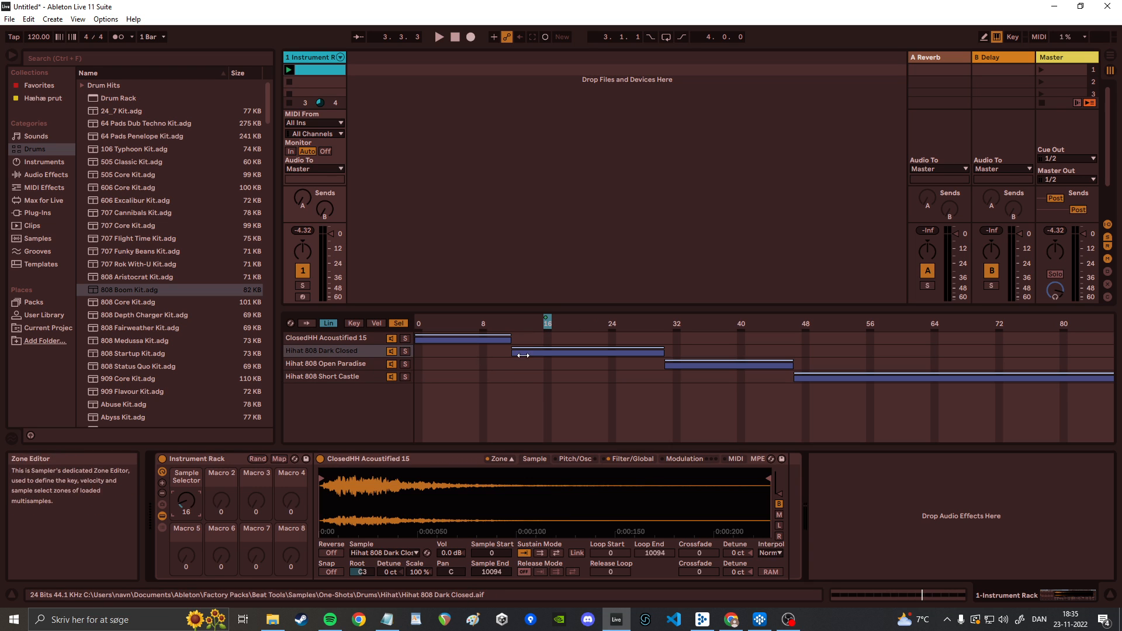
{"action": "left_click", "coordinate": [578, 352]}
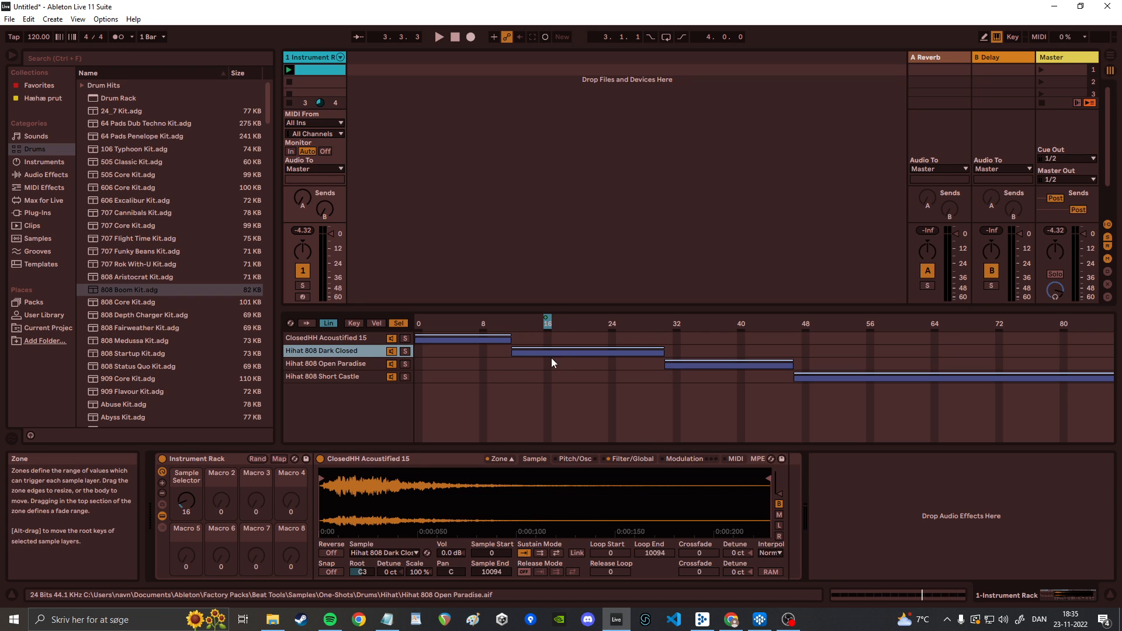
Step: Extend Hihat 808 Dark Closed's velocity zone down to about 14, shorten ClosedHH Acoustified 15's to about 13, and play the clip
{"action": "left_click", "coordinate": [376, 323]}
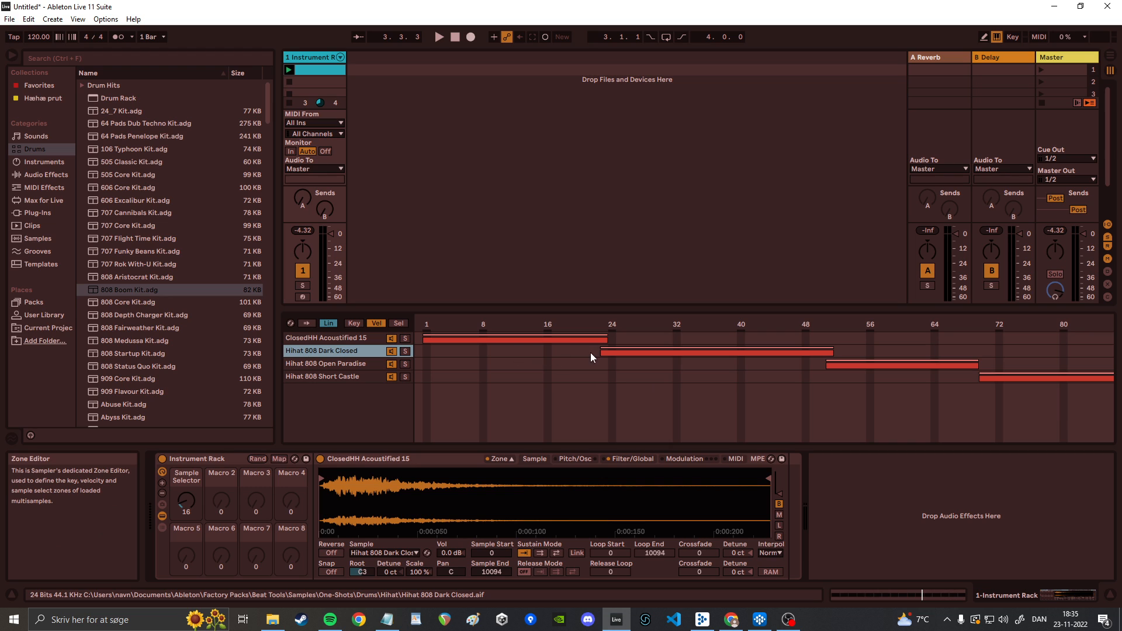
{"action": "left_click_drag", "start_coordinate": [601, 352], "coordinate": [527, 353]}
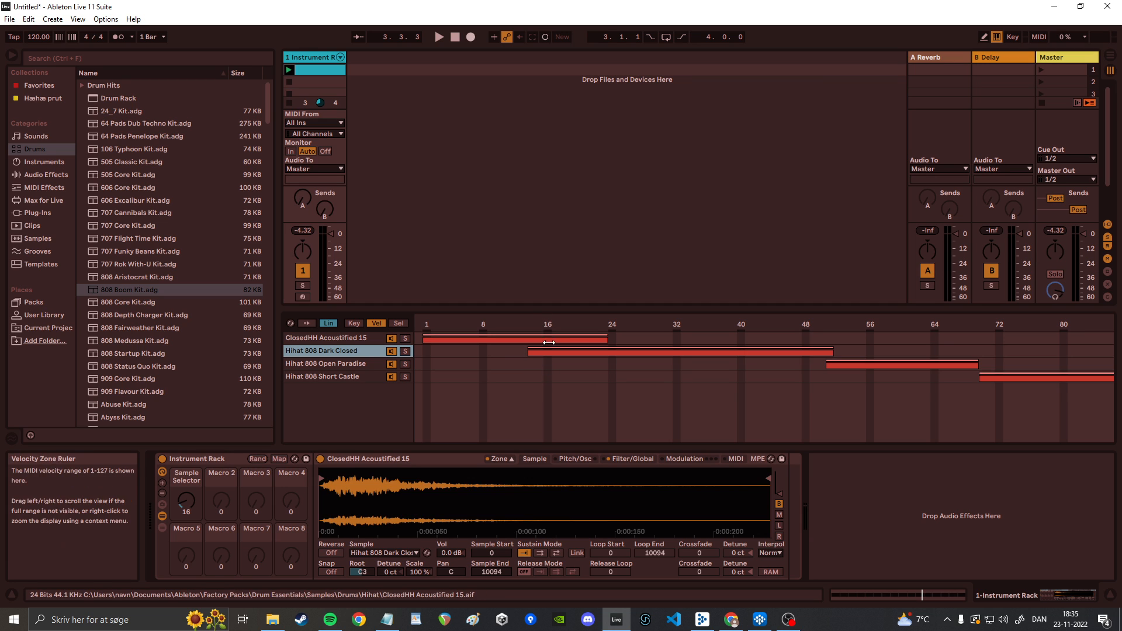
{"action": "left_click_drag", "start_coordinate": [607, 338], "coordinate": [526, 340]}
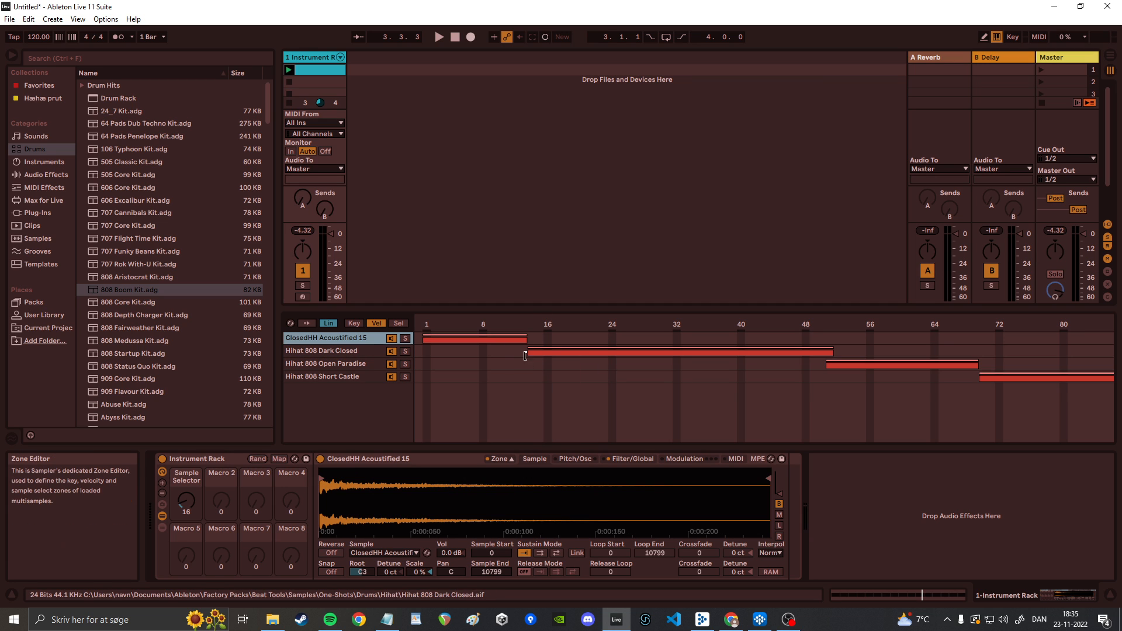
{"action": "key", "text": "space"}
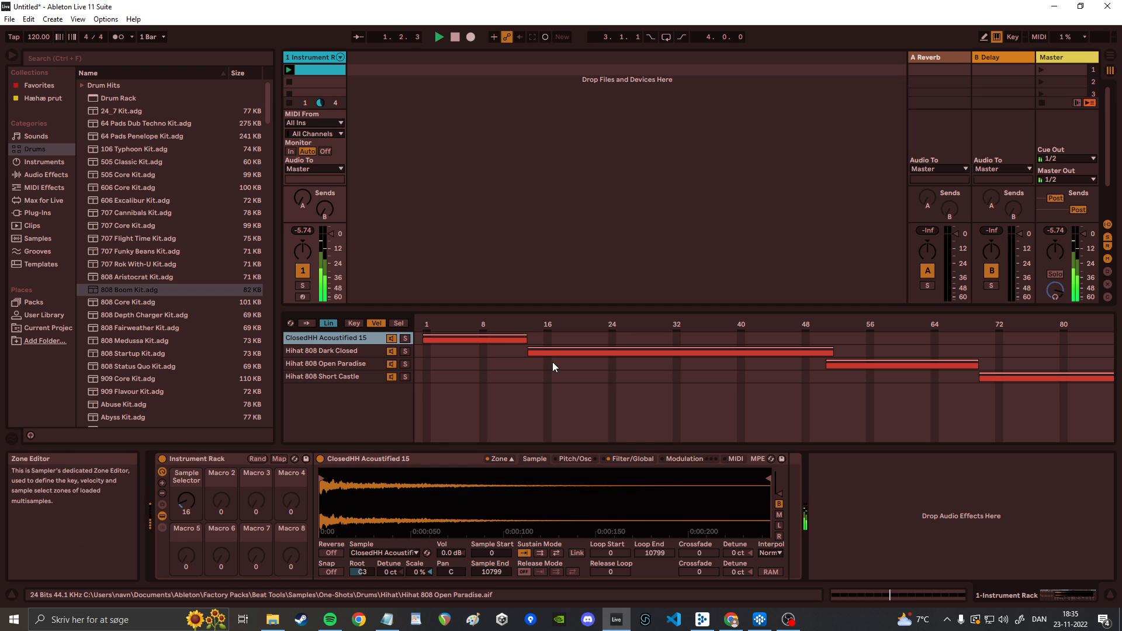
Step: Check Hihat 808 Dark Closed's sample select zone against the sample selector position, stop playback, and select the Instrument Rack
{"action": "left_click", "coordinate": [354, 352]}
{"action": "left_click", "coordinate": [402, 322]}
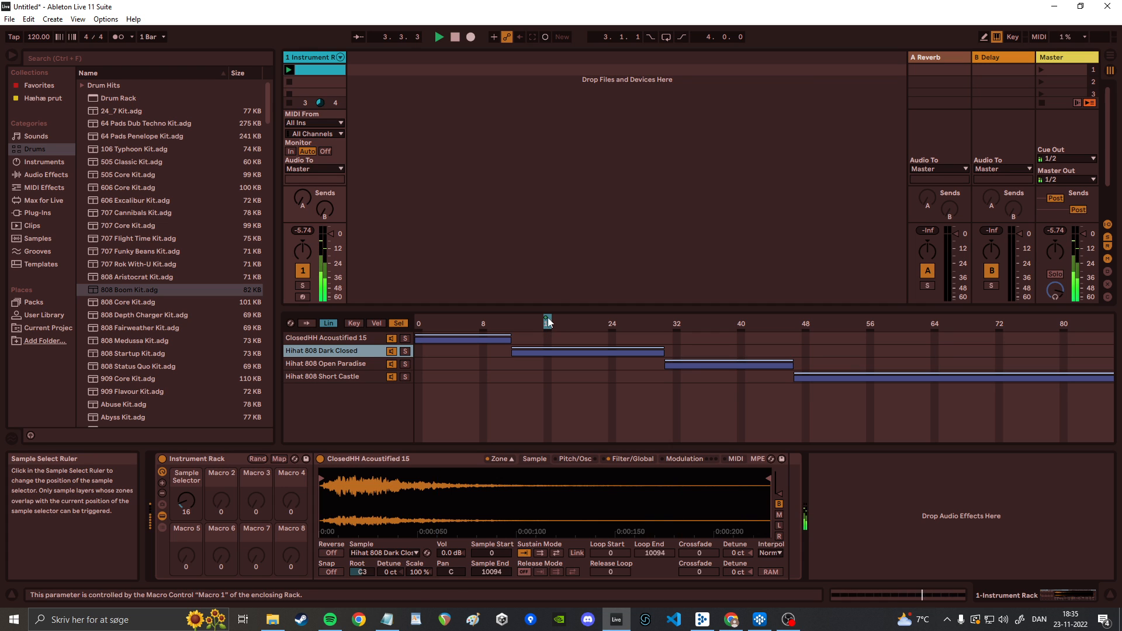
{"action": "key", "text": "space"}
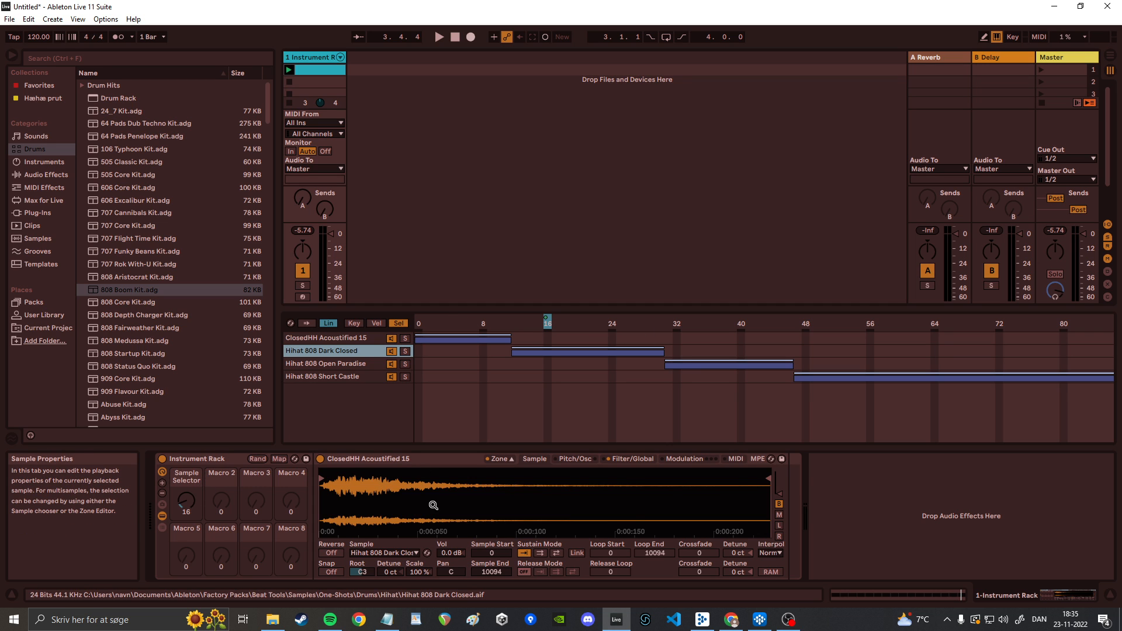
{"action": "left_click", "coordinate": [197, 457]}
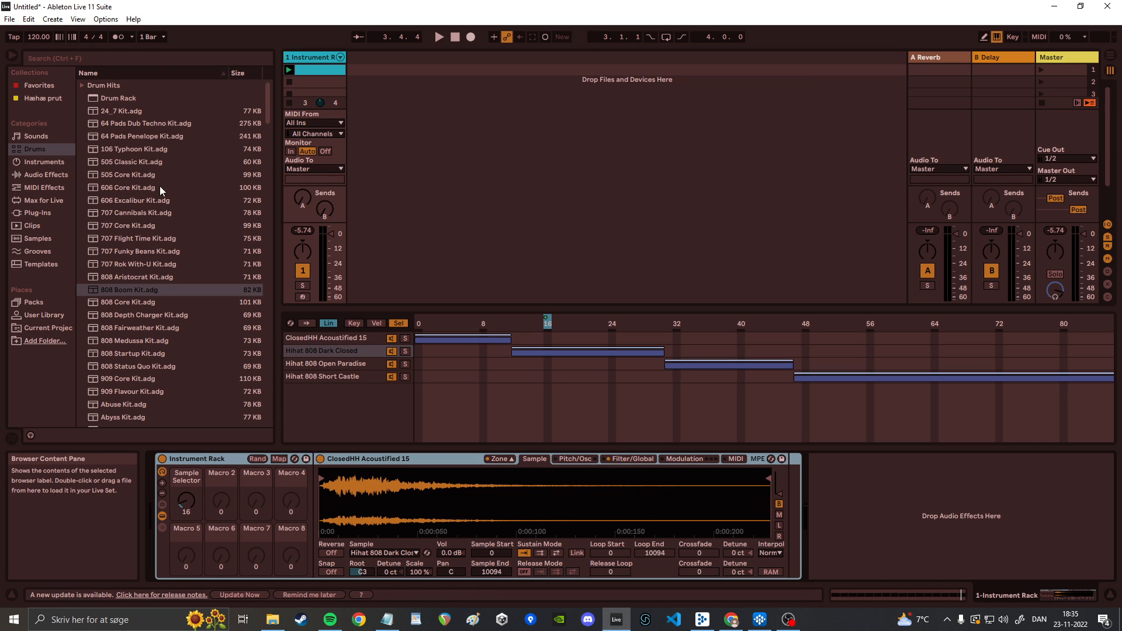
Step: Browse the available instruments, picking out Operator, Wavetable and Sampler in the list
{"action": "left_click", "coordinate": [39, 162]}
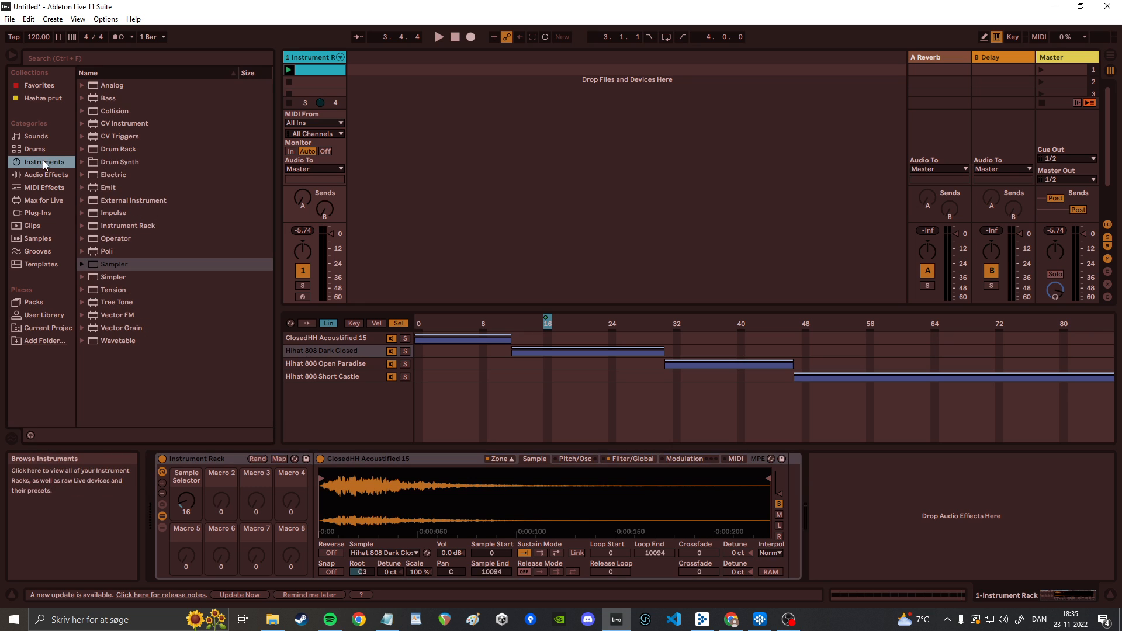
{"action": "left_click", "coordinate": [114, 240]}
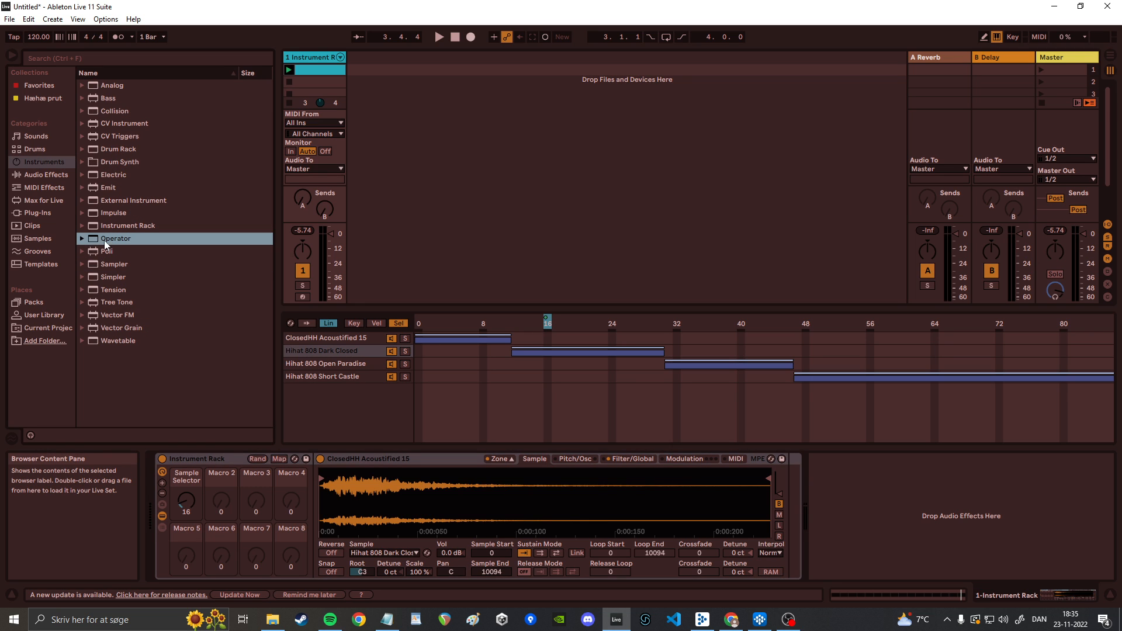
{"action": "left_click", "coordinate": [117, 341]}
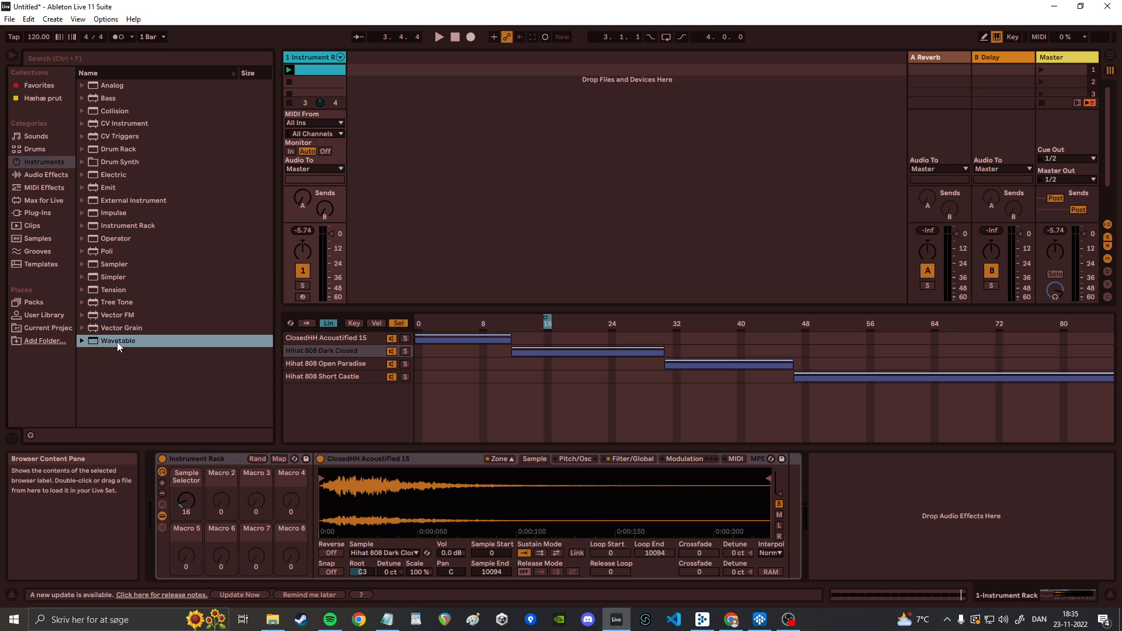
{"action": "left_click", "coordinate": [116, 266]}
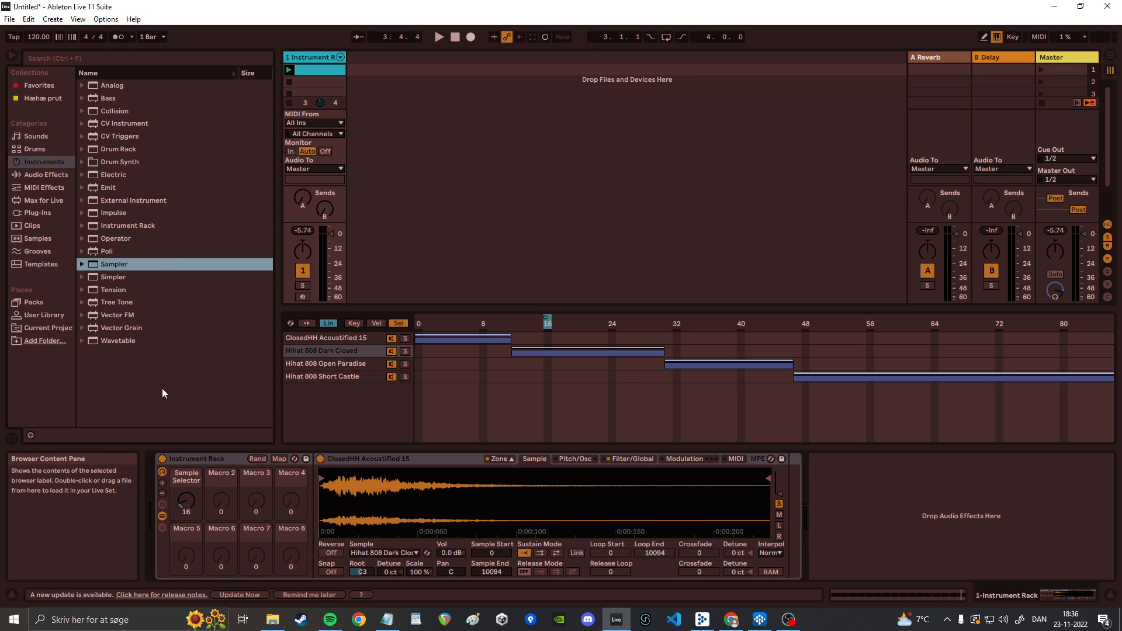
{"action": "left_click", "coordinate": [113, 237]}
{"action": "left_click", "coordinate": [118, 264]}
{"action": "left_click", "coordinate": [117, 341]}
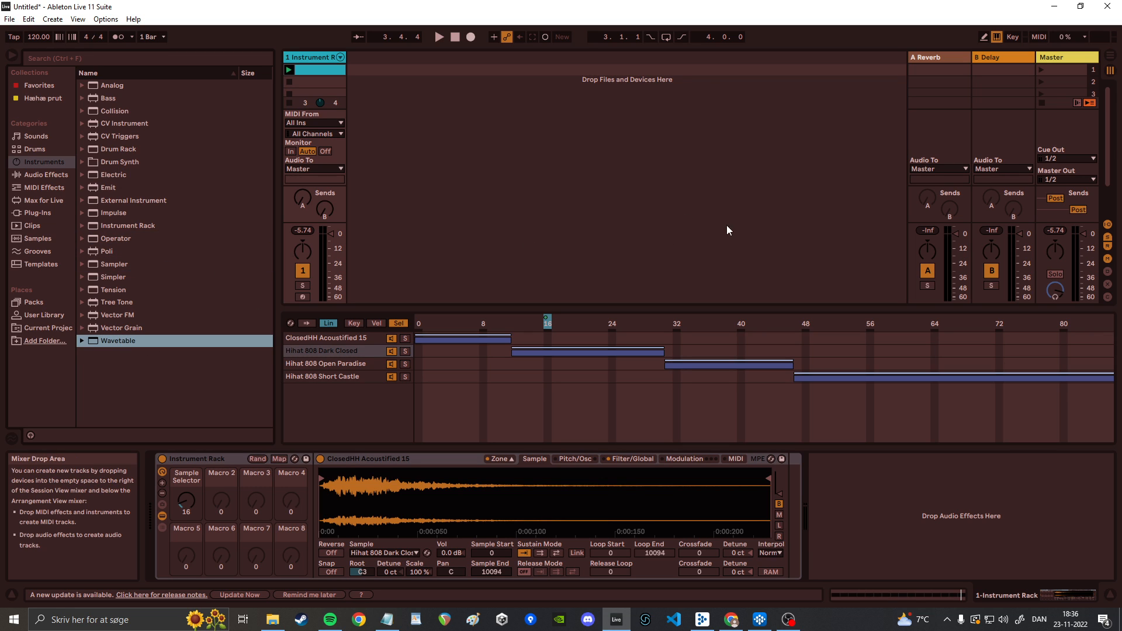